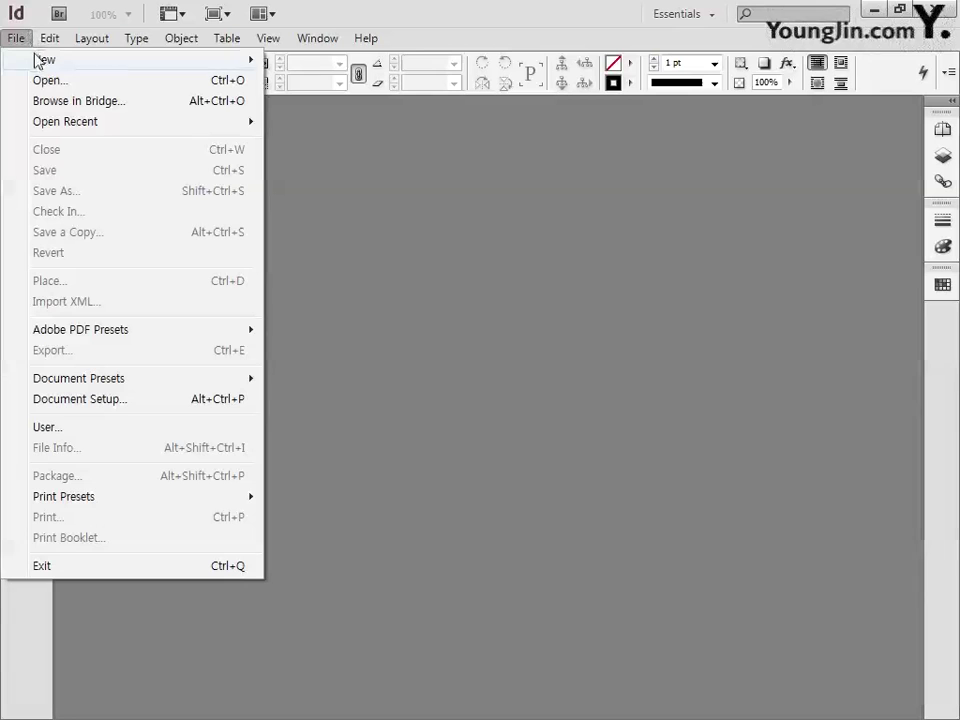
Start a new one-page print document in A4 size with facing pages turned off
mouse_move(90, 64)
click(298, 61)
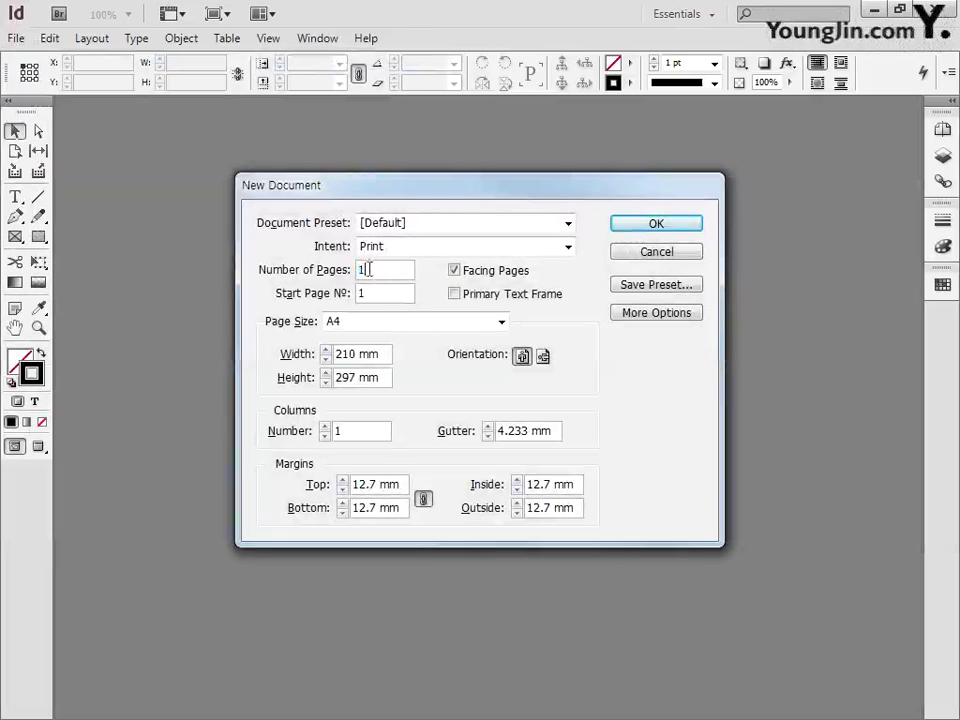
text(1)
click(454, 270)
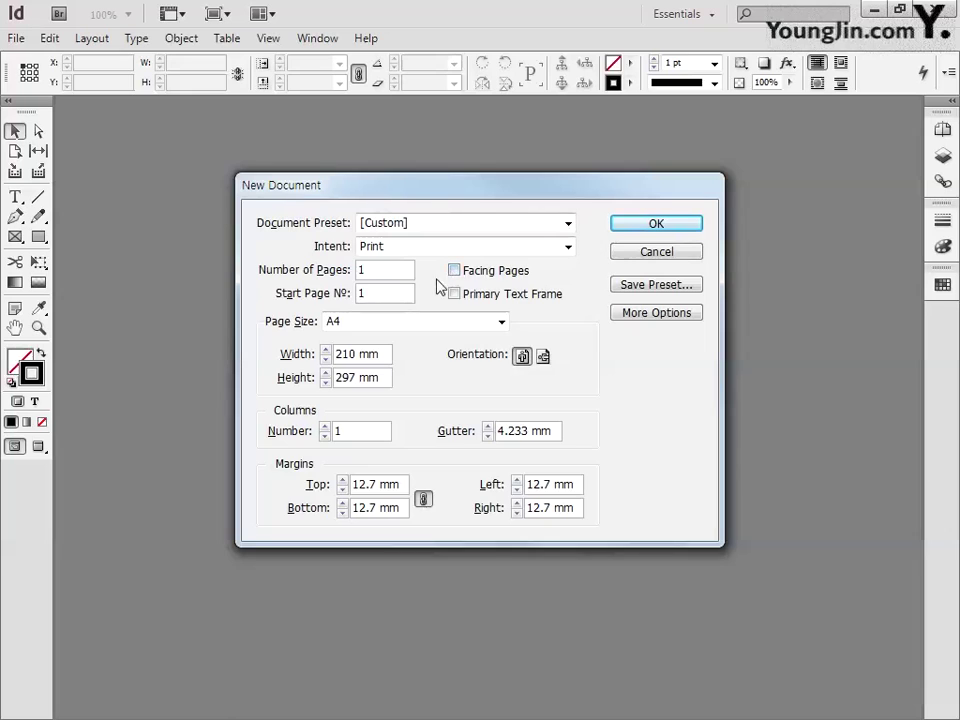
click(411, 322)
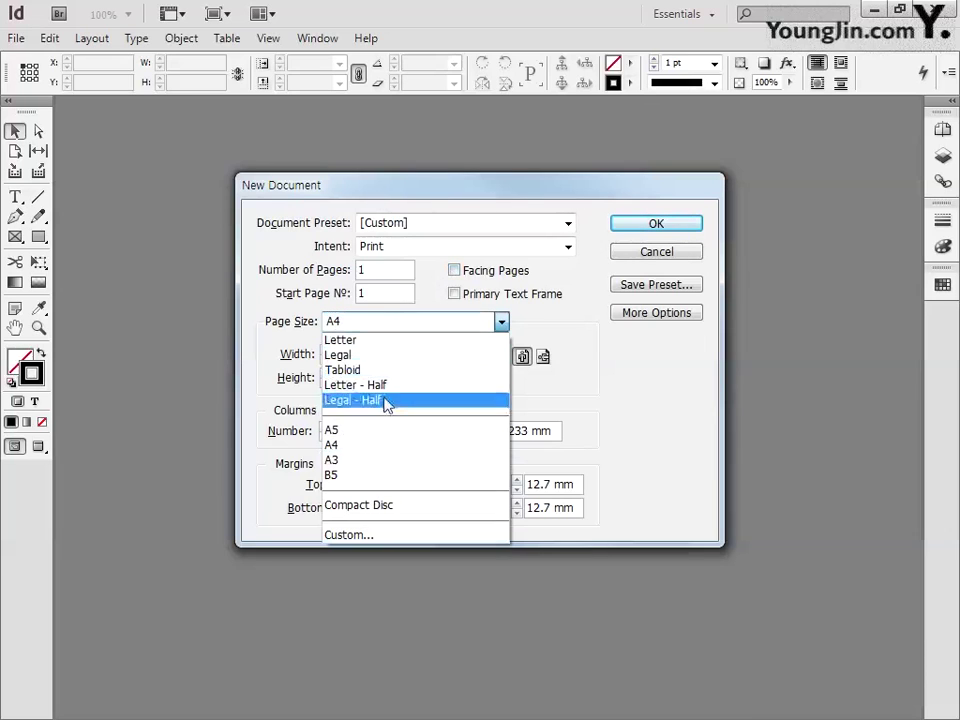
click(369, 445)
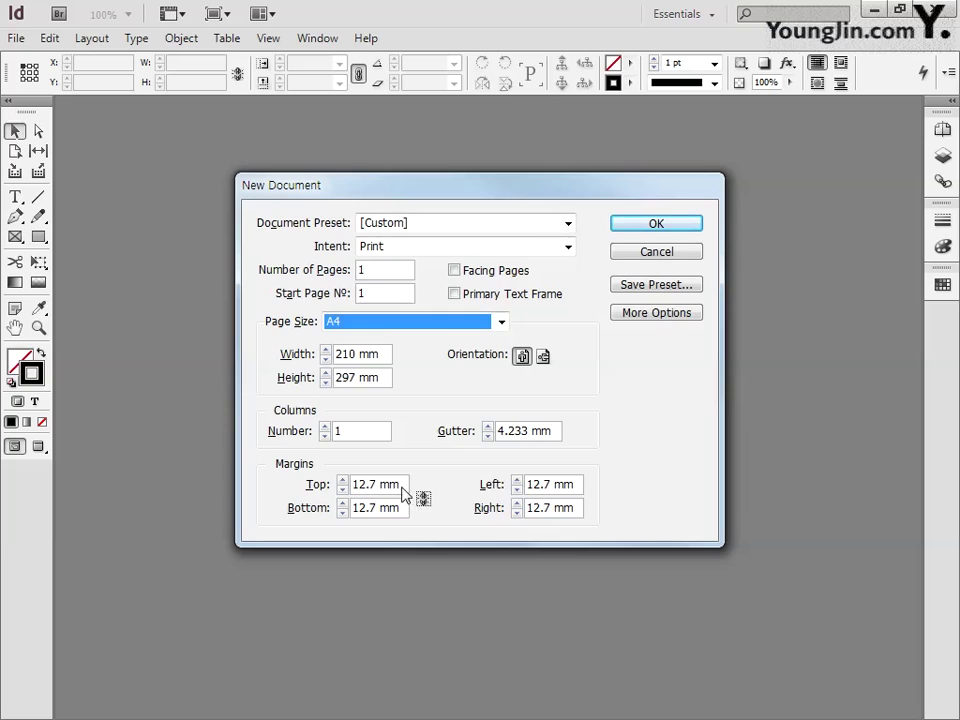
Set the top and bottom margins to 30.5 mm and the left and right margins to 17 mm, and create the document
click(400, 485)
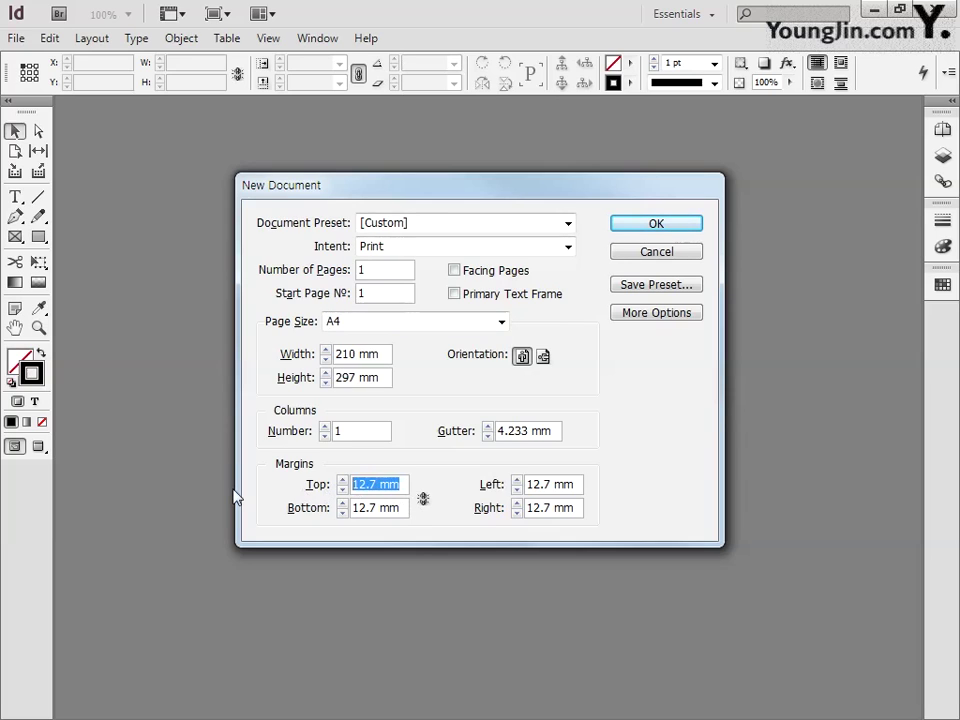
text(30.5)
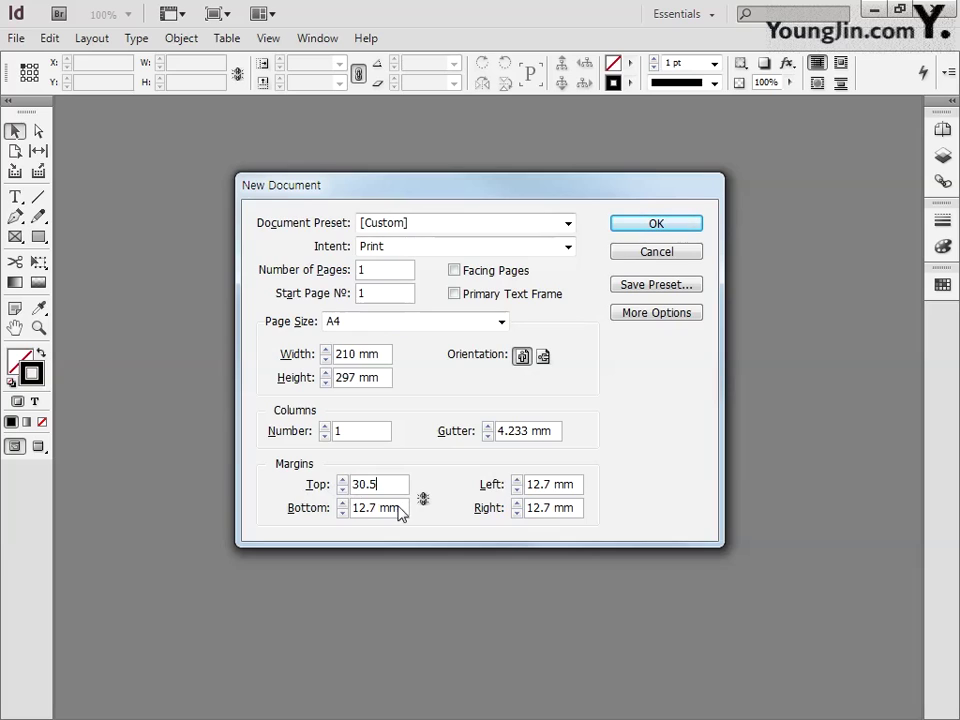
click(403, 508)
text(30.5)
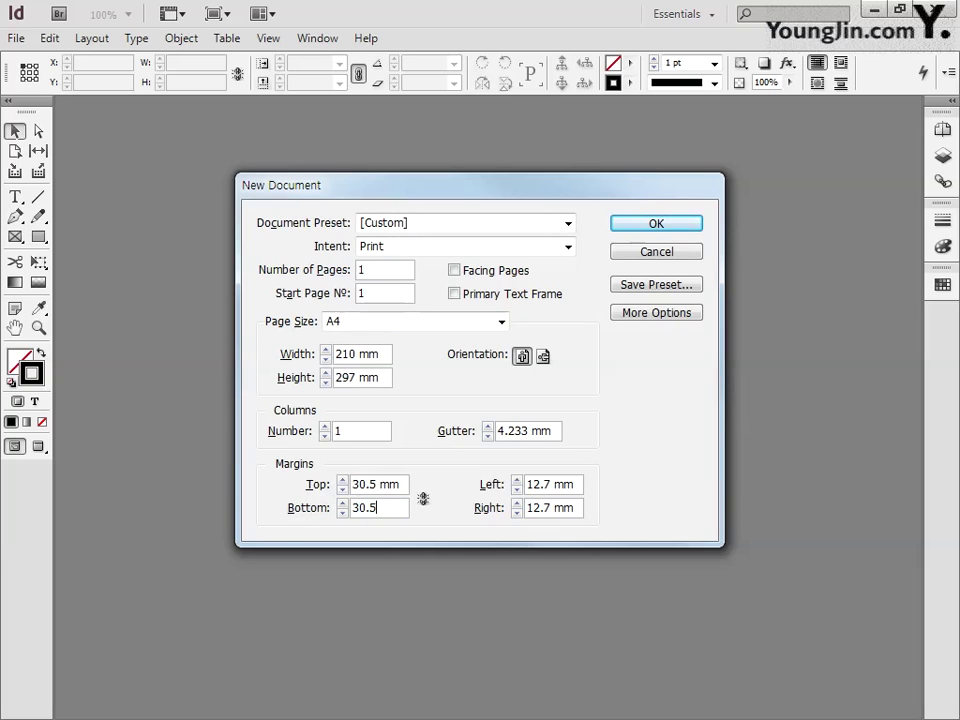
click(577, 484)
text(17)
click(578, 508)
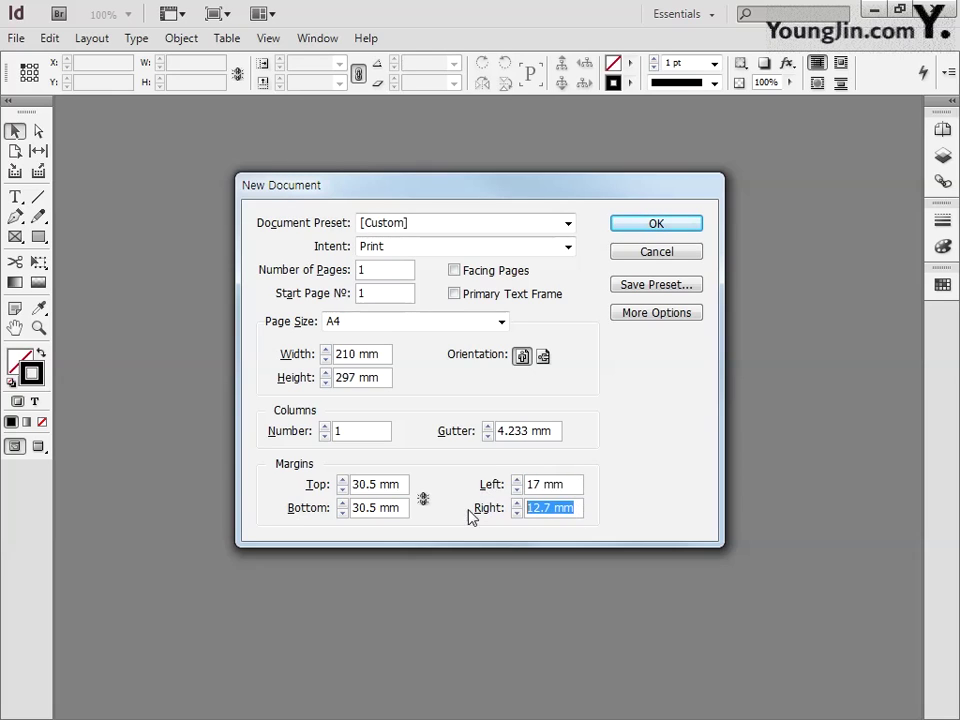
text(17)
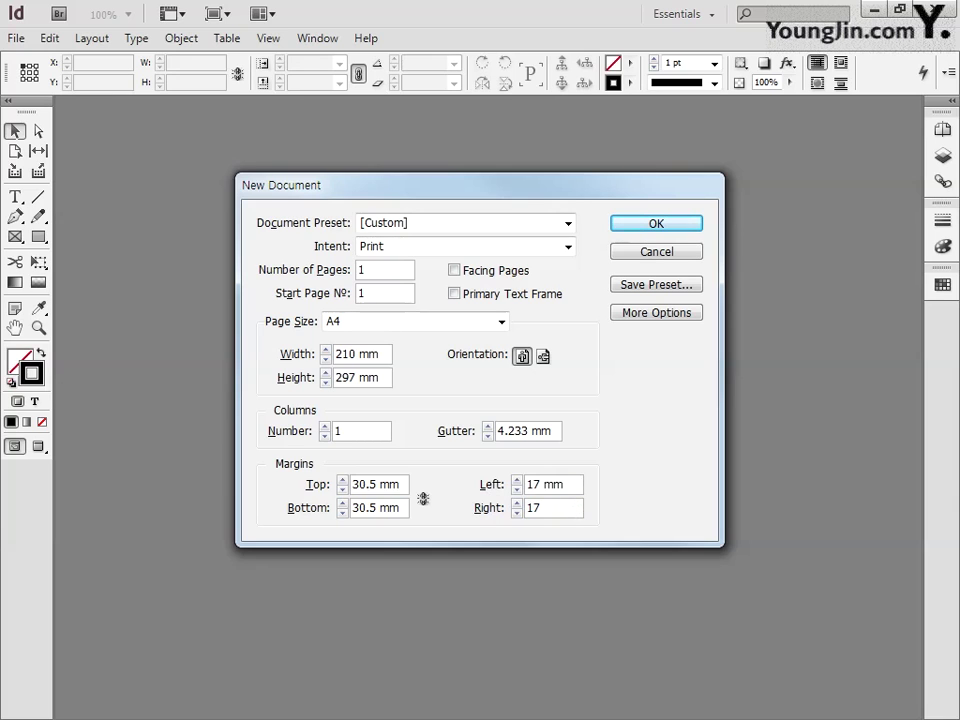
click(636, 222)
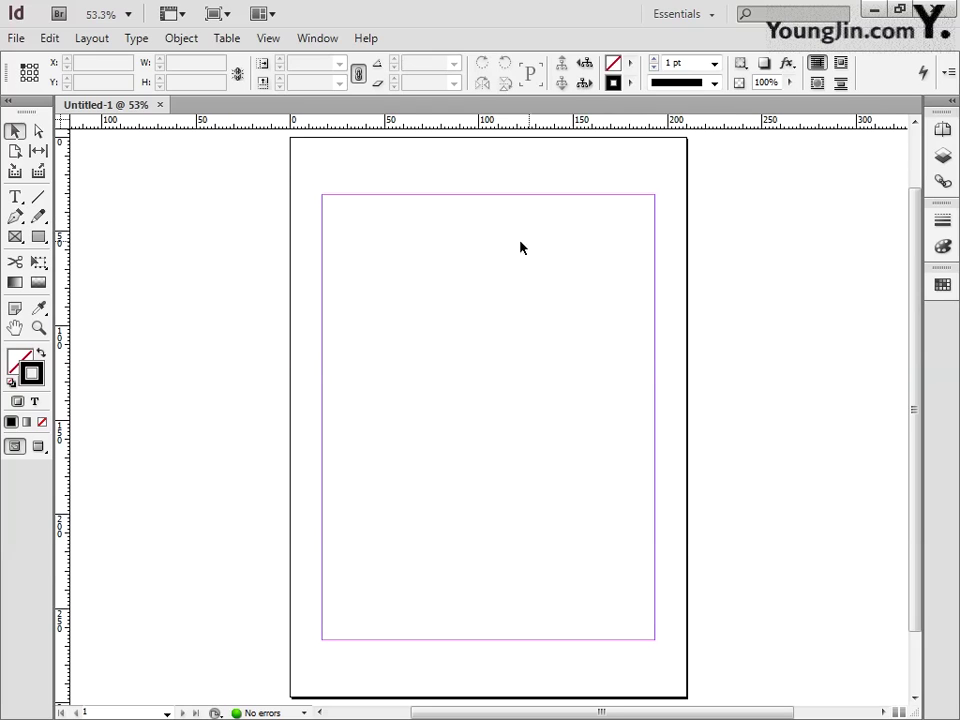
Move the ruler zero point to the upper-left margin corner and place a vertical guide at X 3 mm
drag(62, 125, 321, 196)
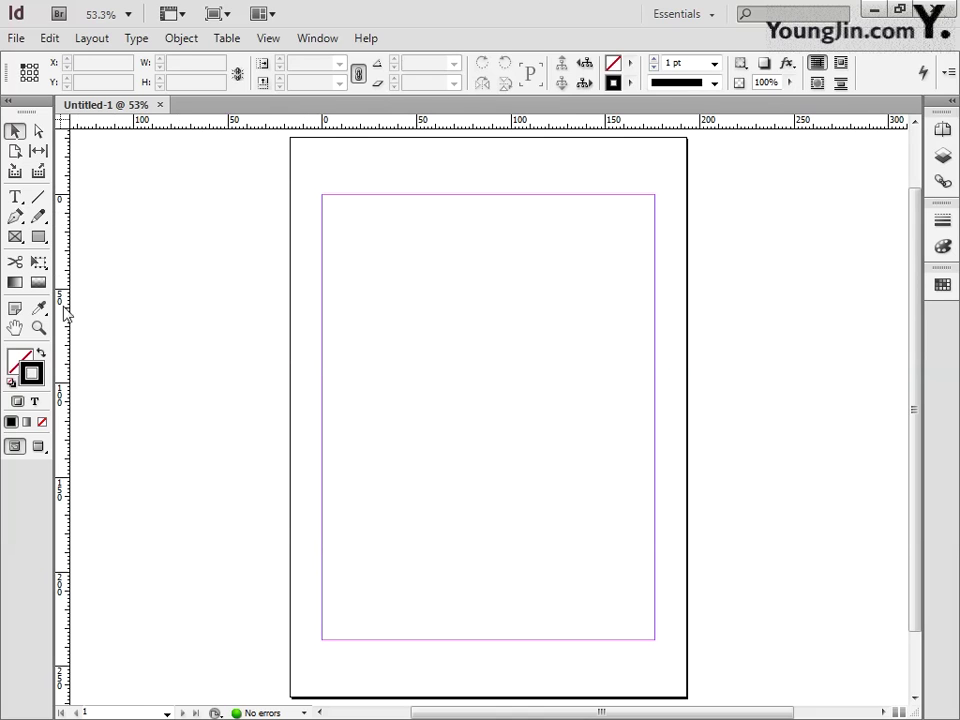
click(38, 328)
drag(285, 174, 354, 226)
drag(411, 298, 341, 298)
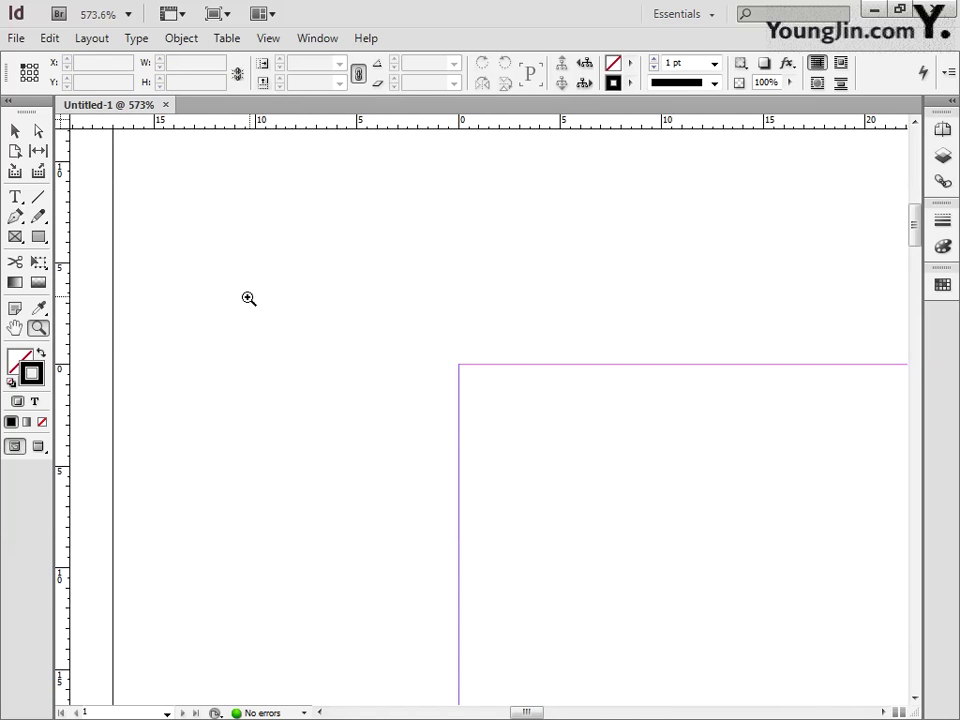
drag(62, 295, 460, 372)
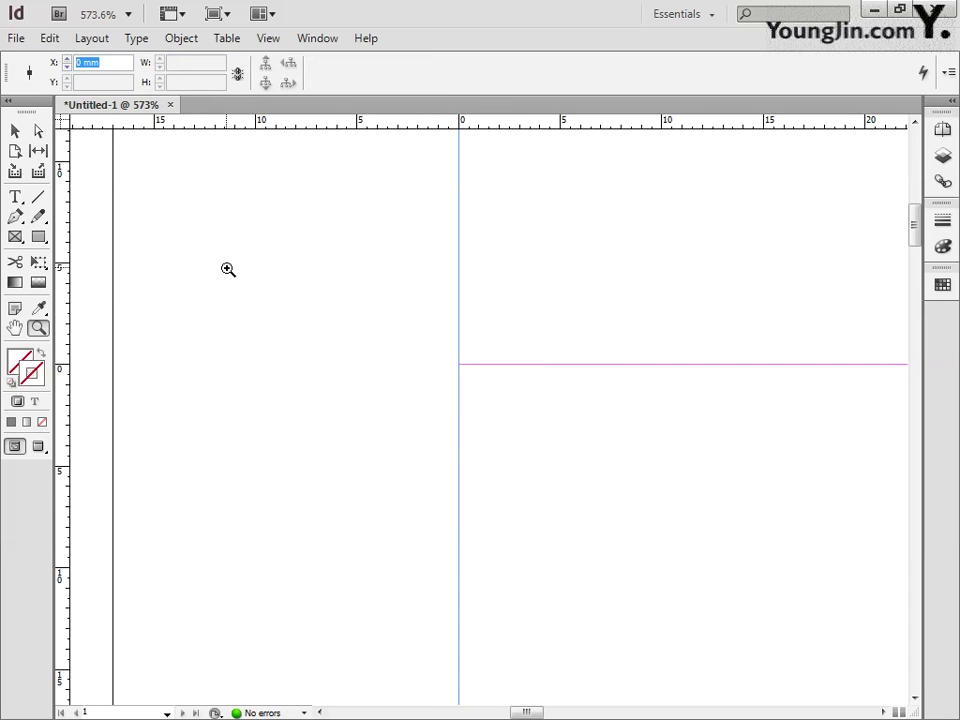
text(3)
key(Return)
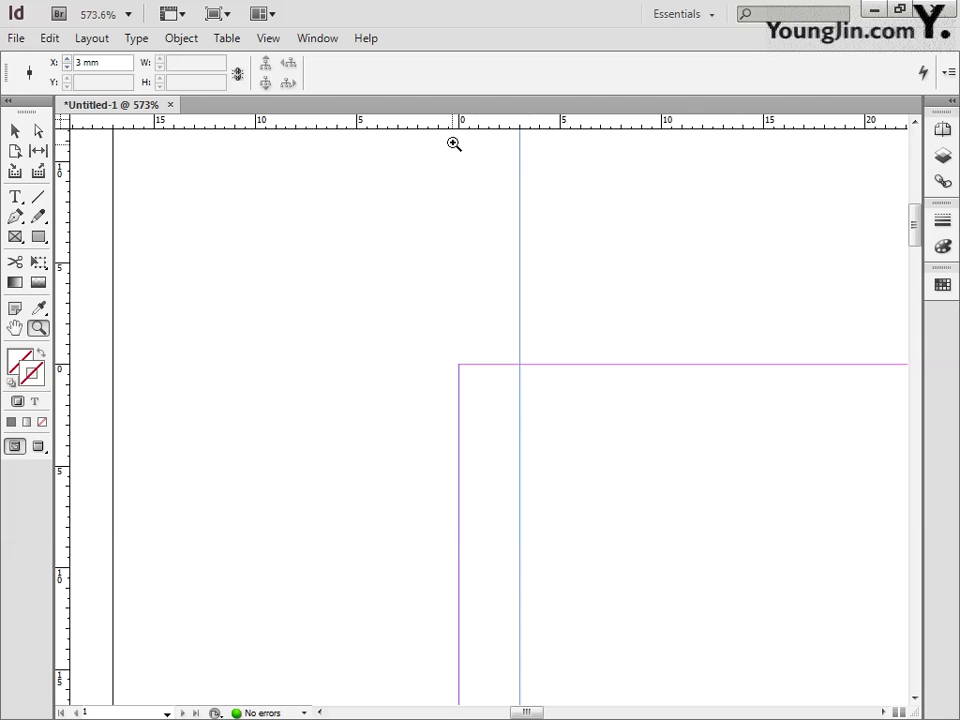
Add a horizontal guide near the upper margin and set its Y position to 3 mm
drag(454, 128, 471, 364)
triple_click(120, 84)
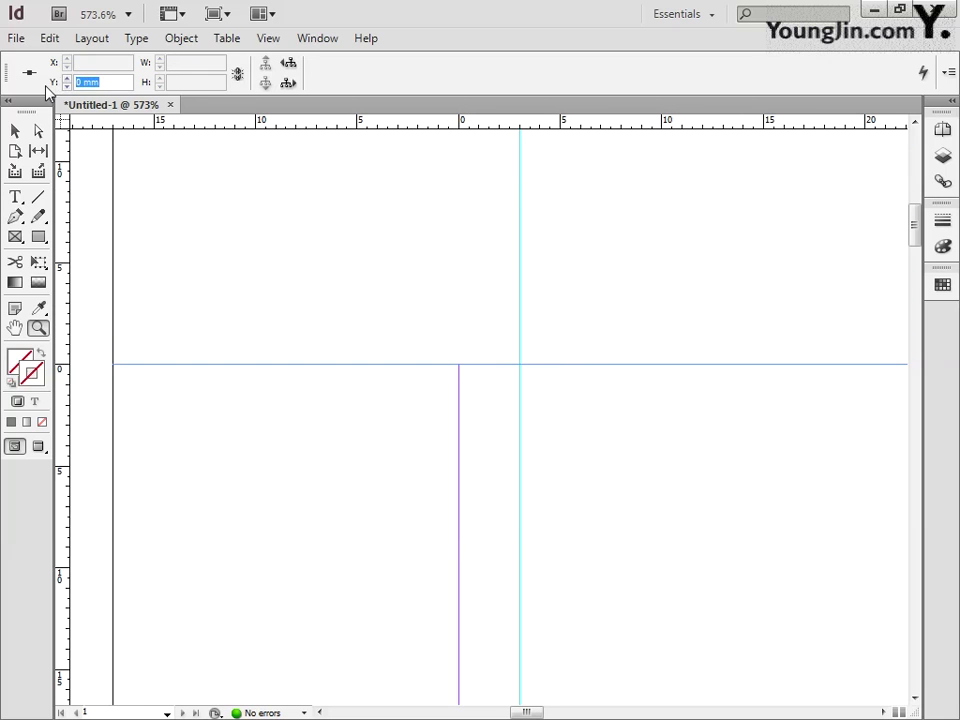
text(3)
key(Return)
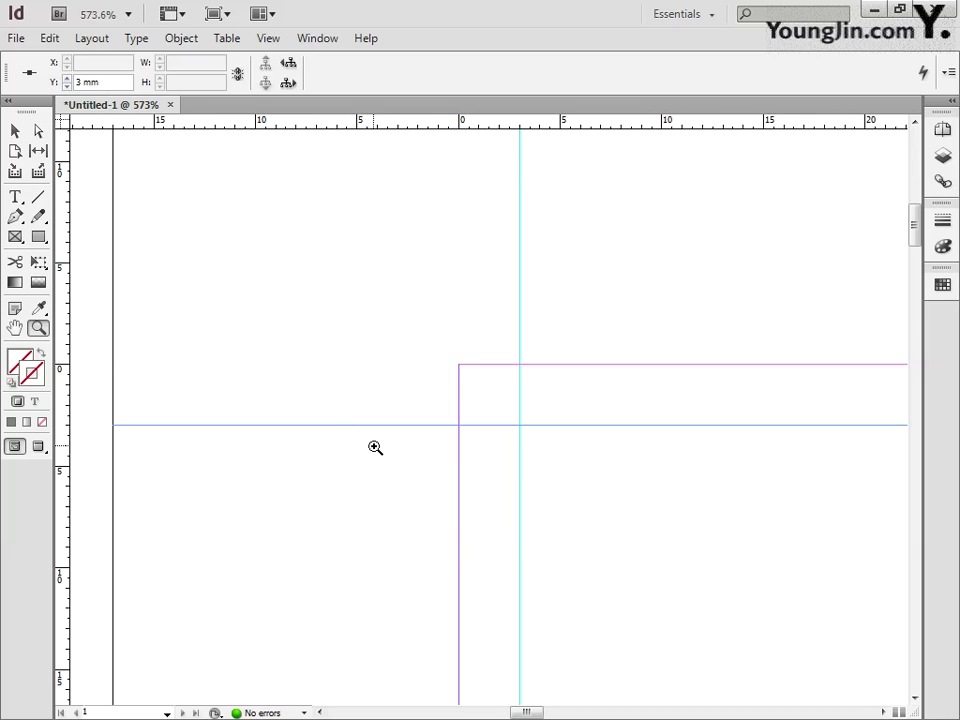
Add a vertical guide near the page's right margin and set its X position to 173 mm
double_click(15, 328)
click(38, 329)
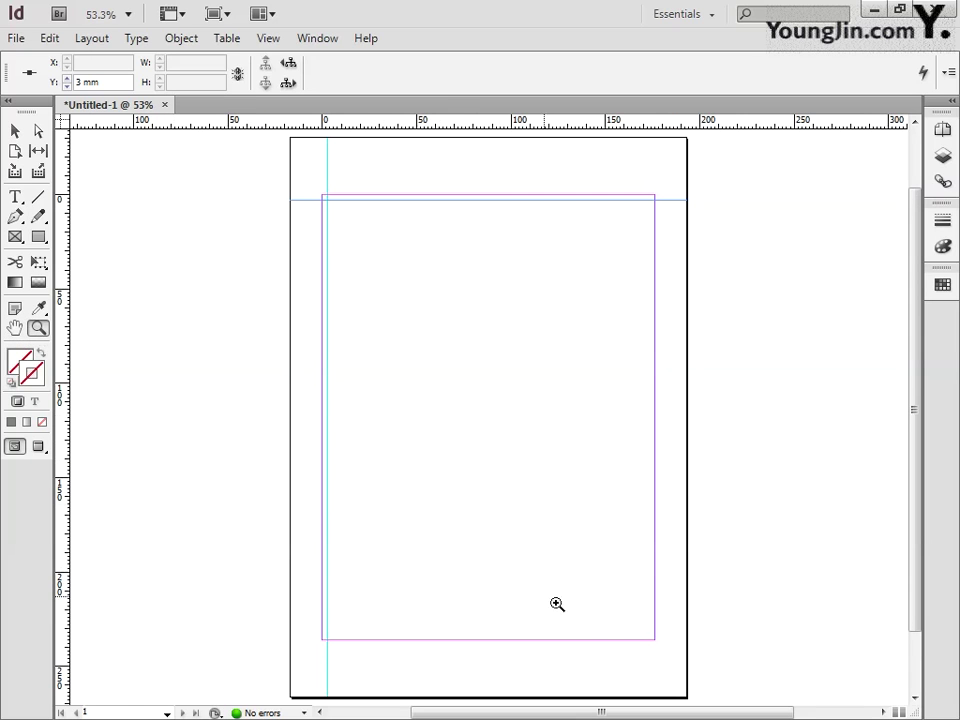
drag(618, 605, 669, 664)
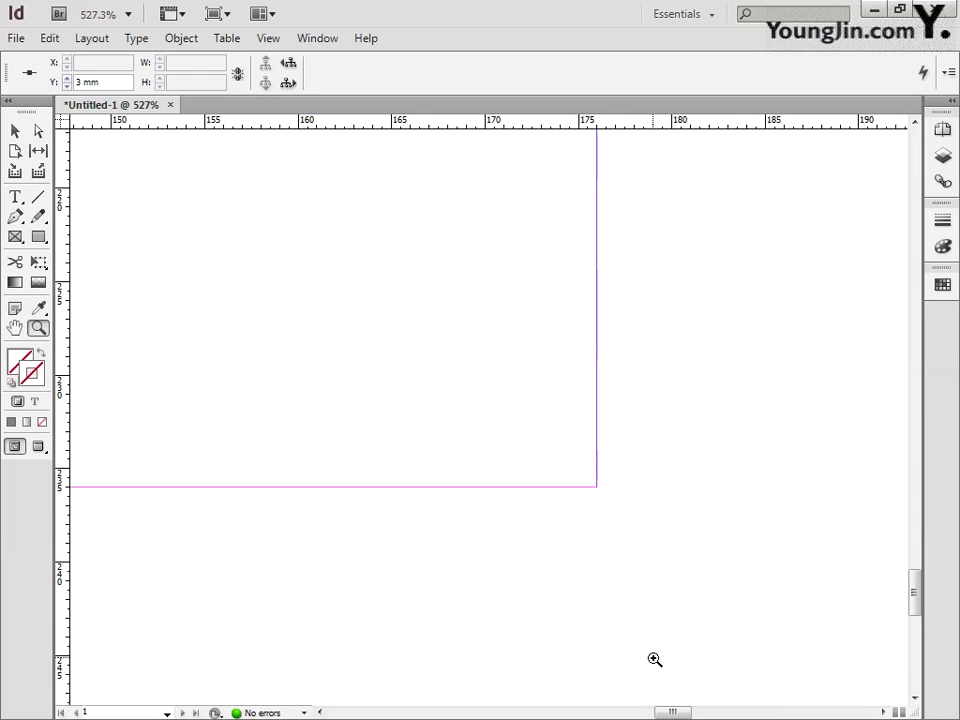
drag(606, 568, 559, 551)
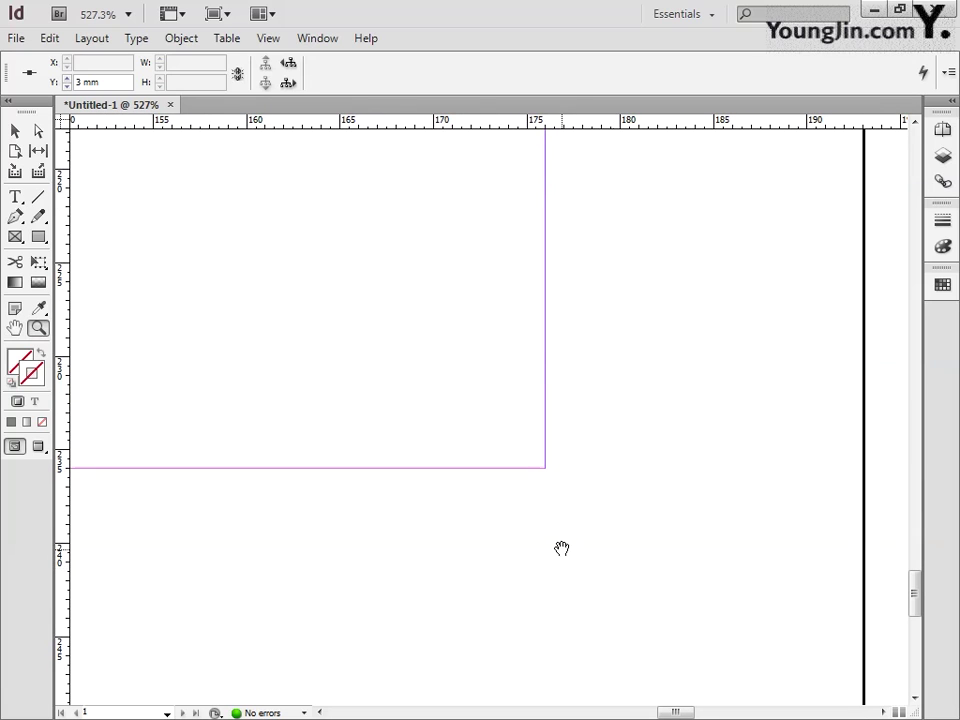
drag(63, 446, 543, 447)
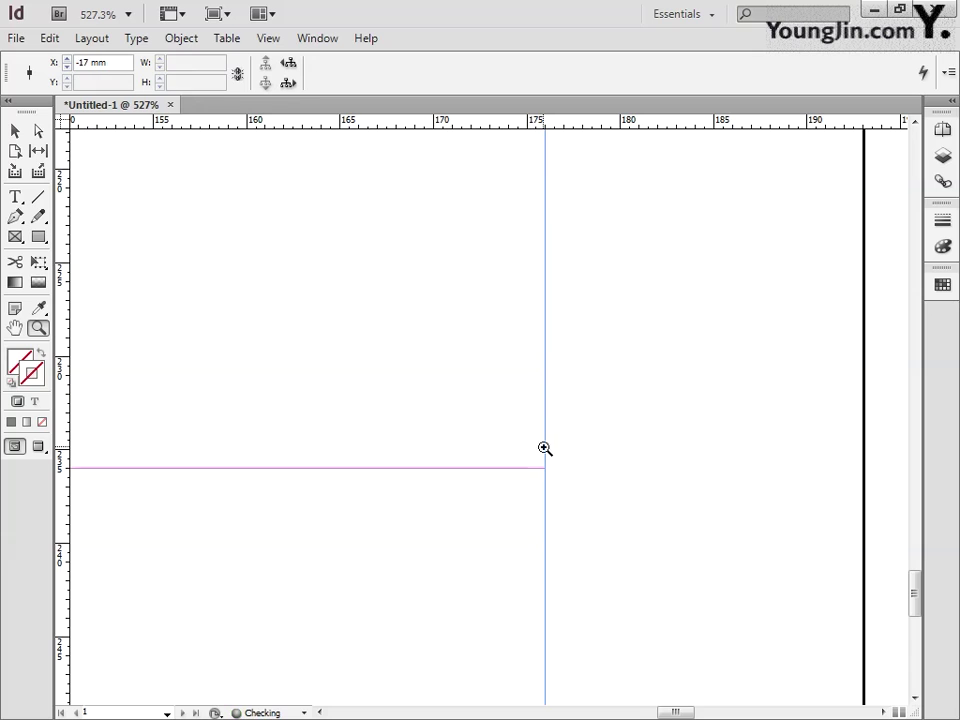
triple_click(117, 63)
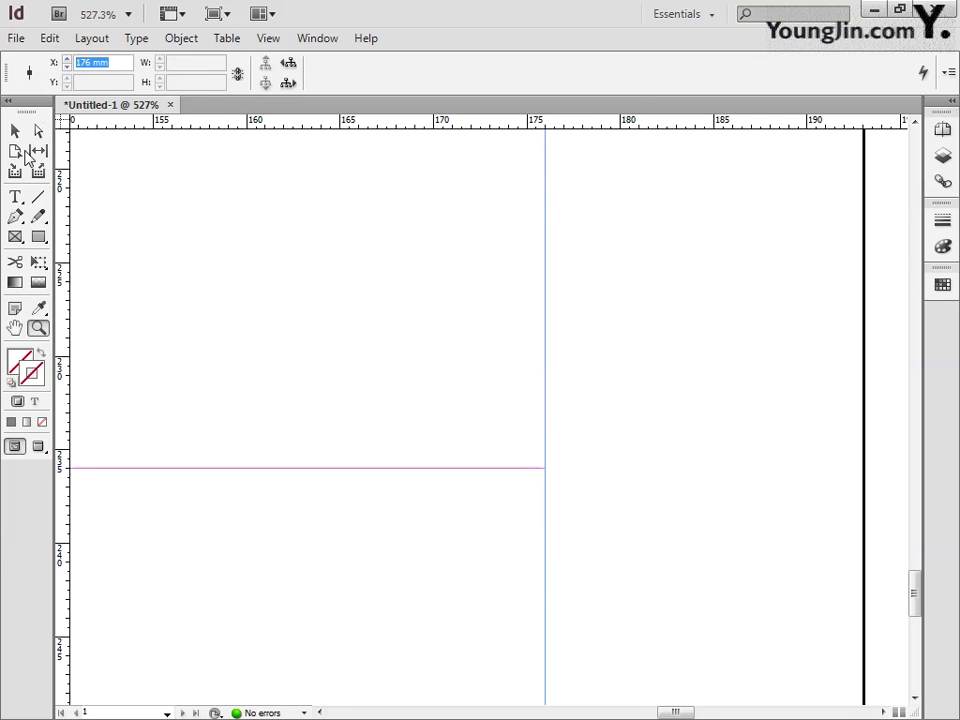
text(173)
key(Return)
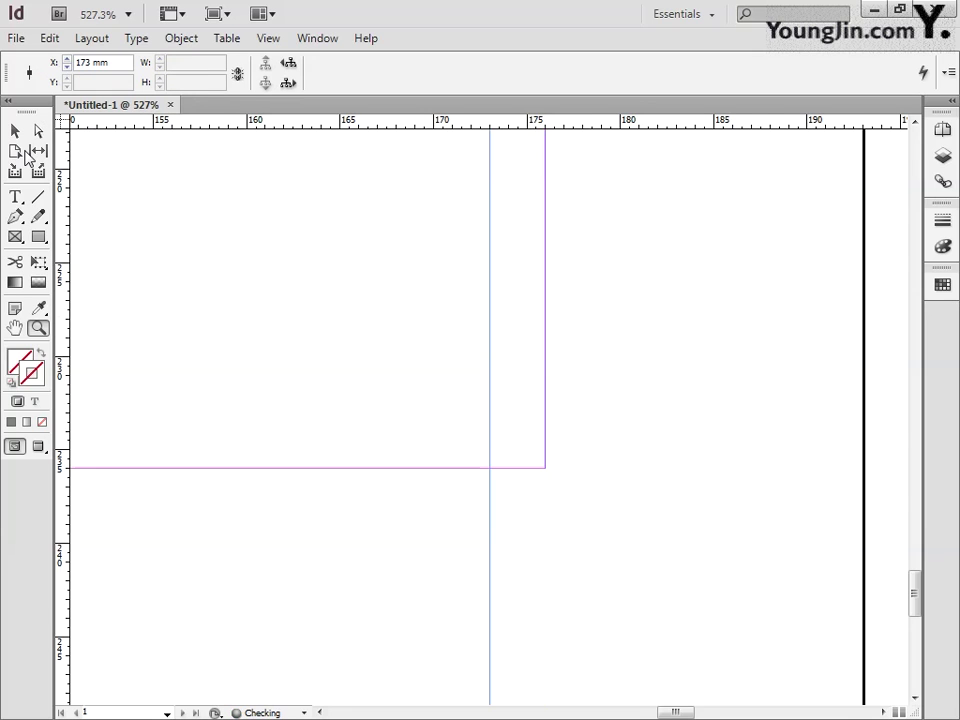
Add a horizontal guide near the page's bottom margin and set its Y position to 233 mm
drag(390, 121, 417, 469)
drag(110, 83, 26, 83)
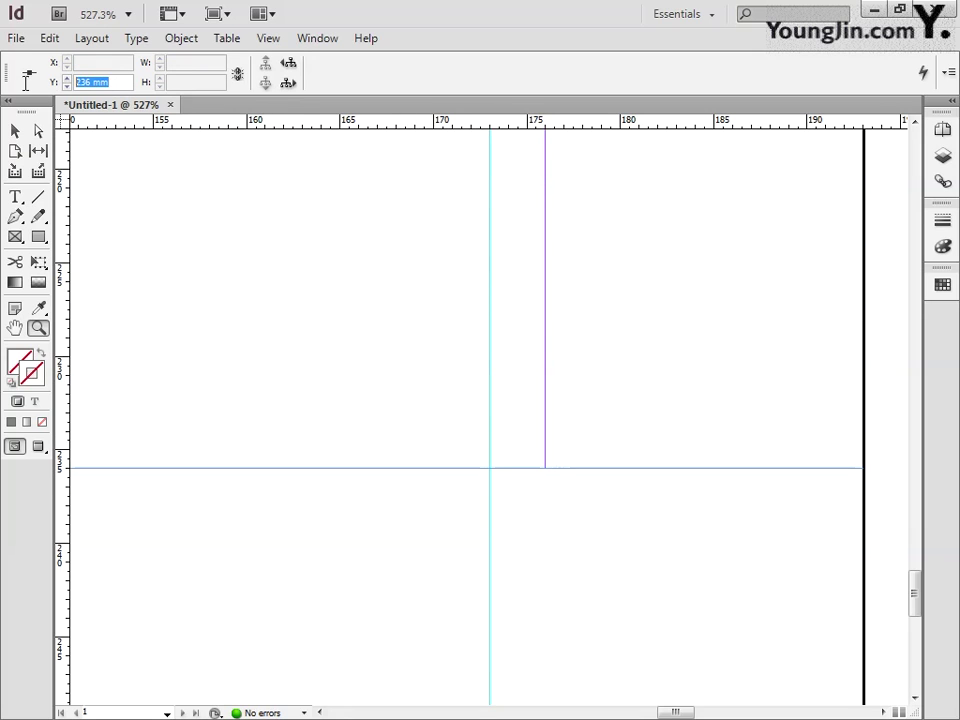
text(233)
key(Return)
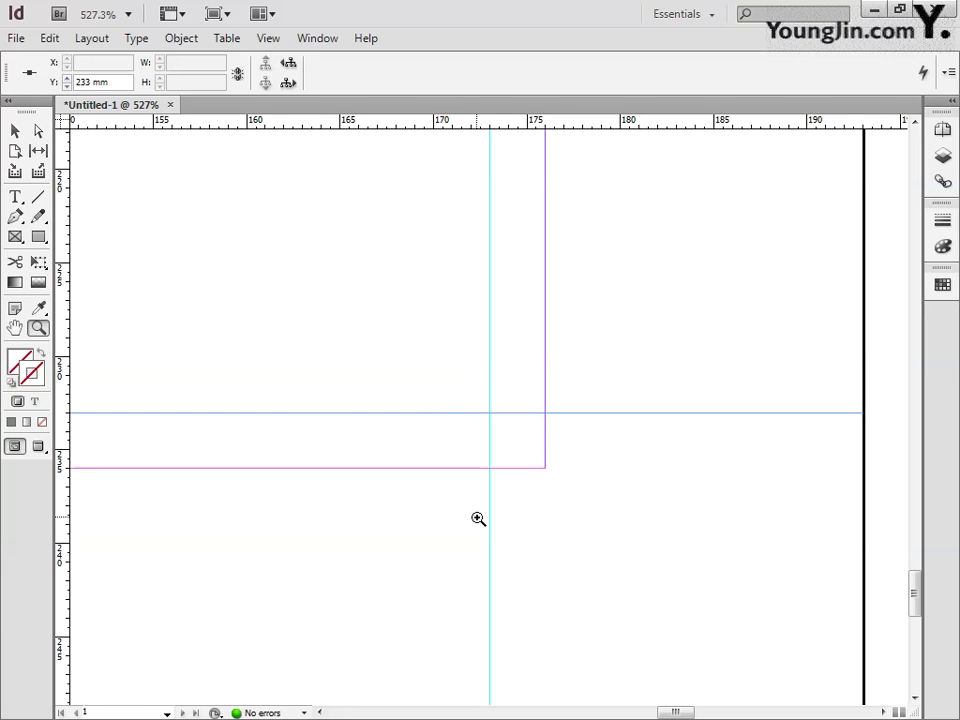
Near the upper-left margin corner, draw a vertical line about 7.8 mm long above it and a horizontal line about 7.7 mm long beside it
double_click(14, 330)
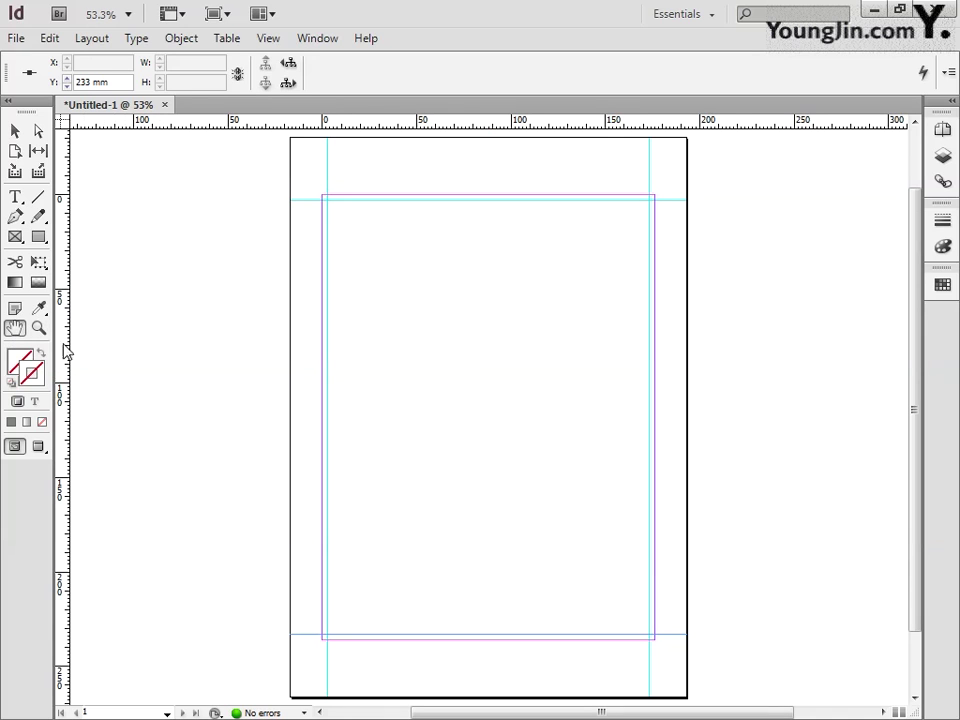
click(38, 328)
drag(306, 171, 355, 228)
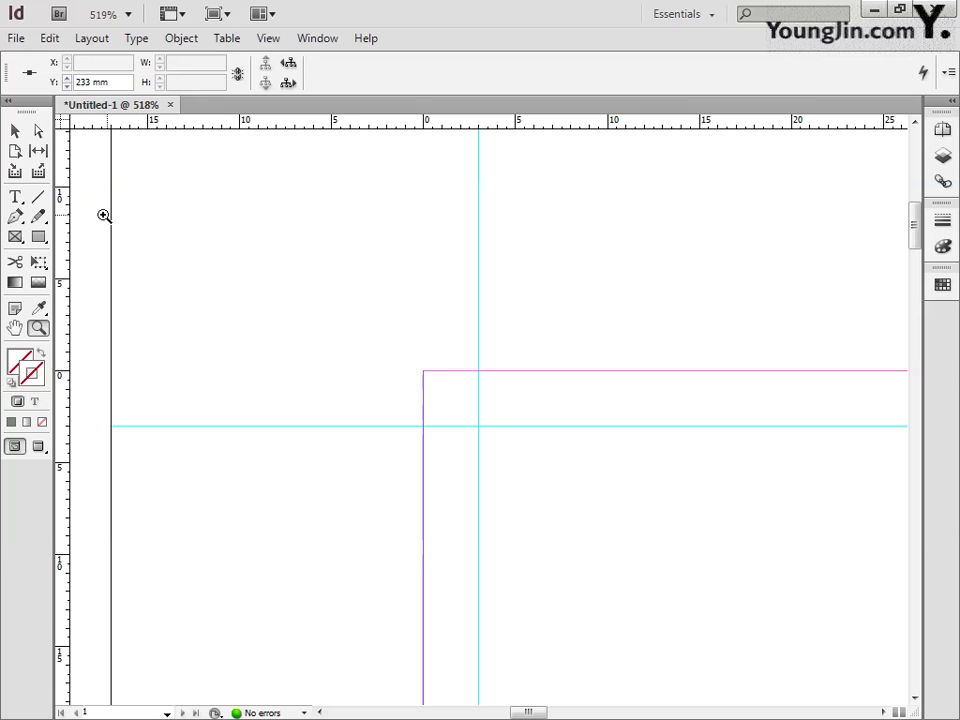
click(38, 198)
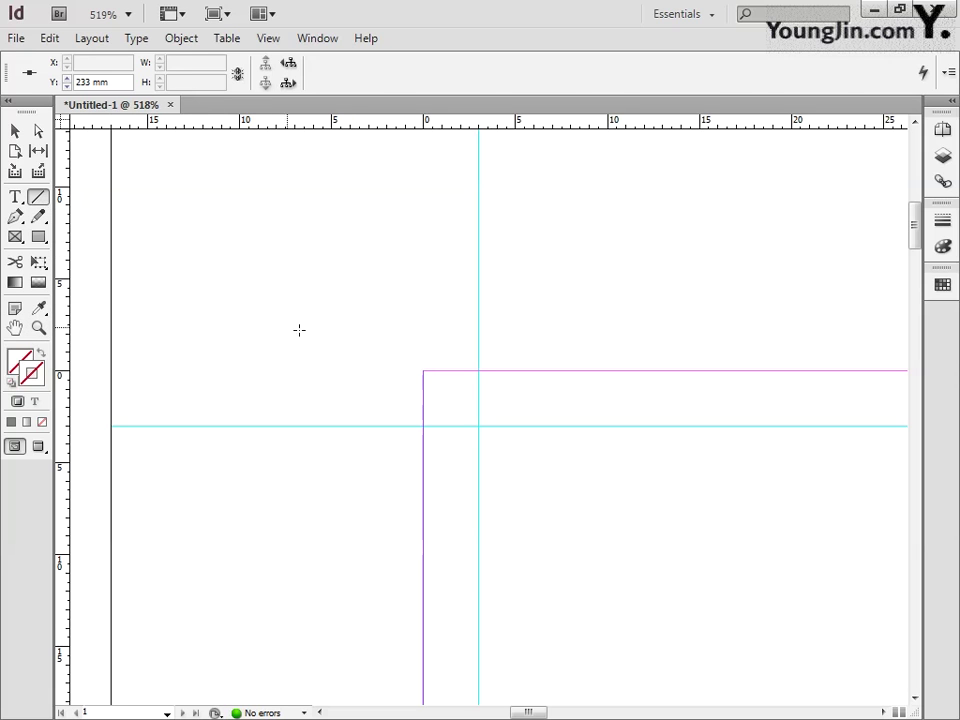
drag(429, 333, 429, 190)
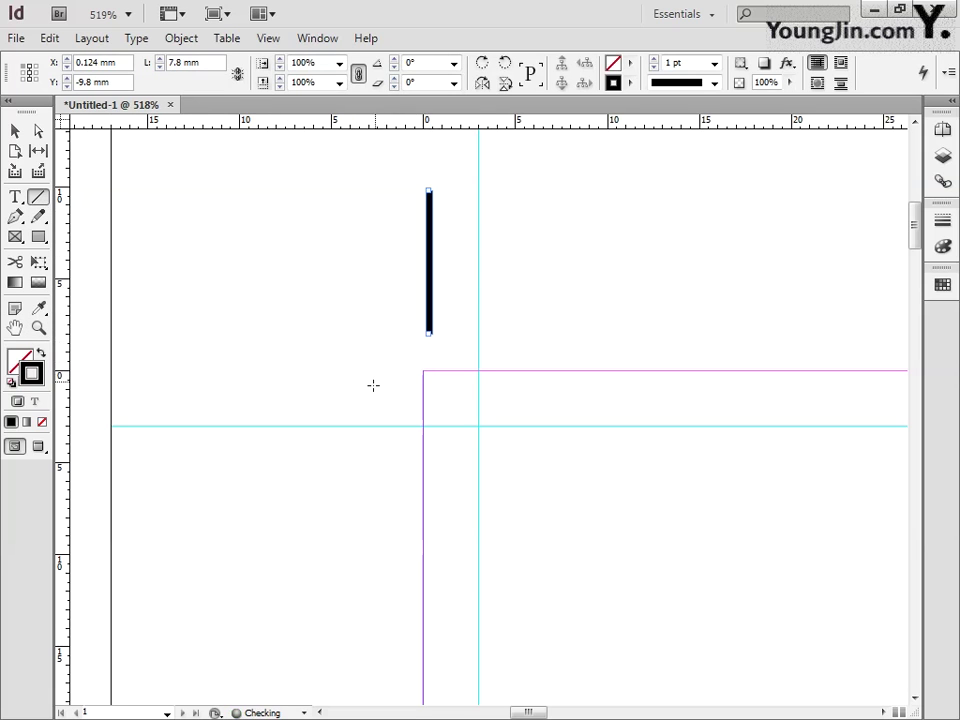
drag(363, 401, 221, 401)
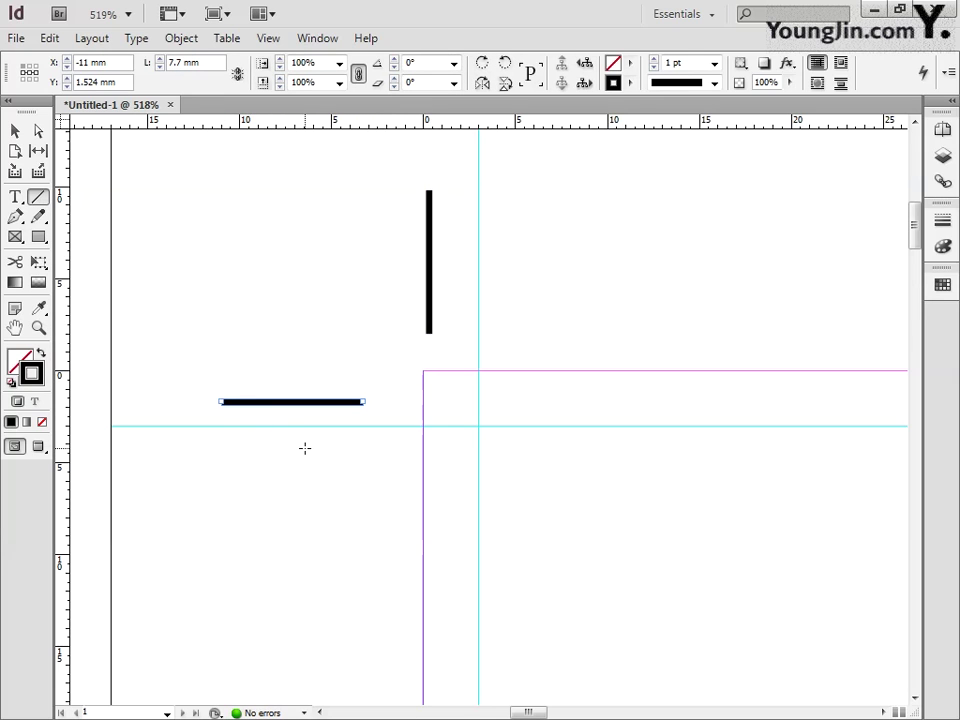
Set the length of both the horizontal and the vertical line to 5 mm
click(15, 131)
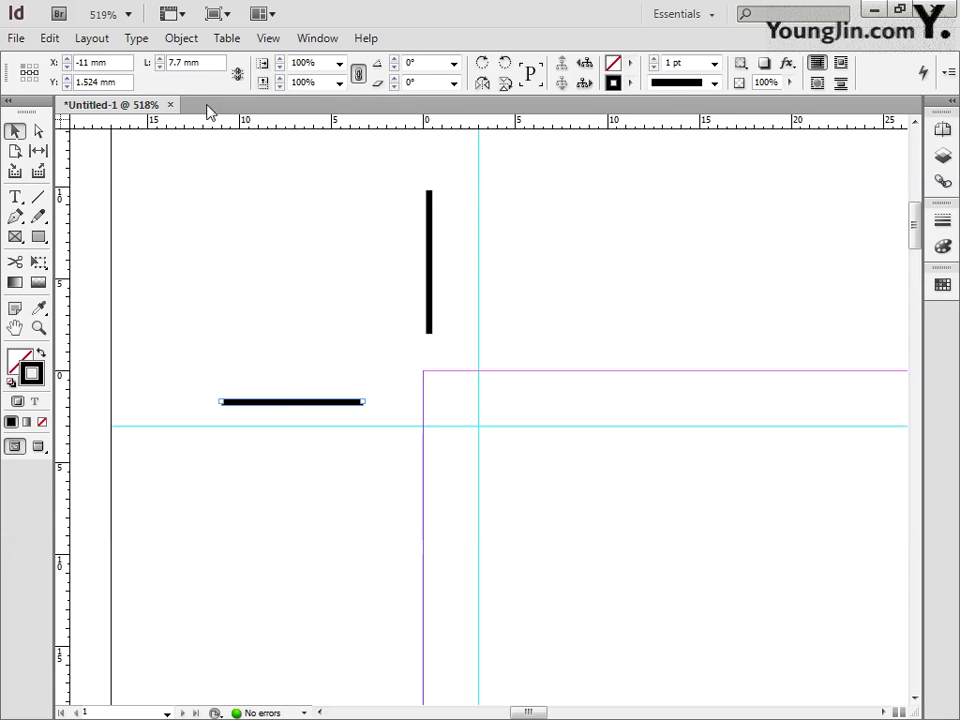
drag(181, 62, 167, 63)
text(5)
key(Return)
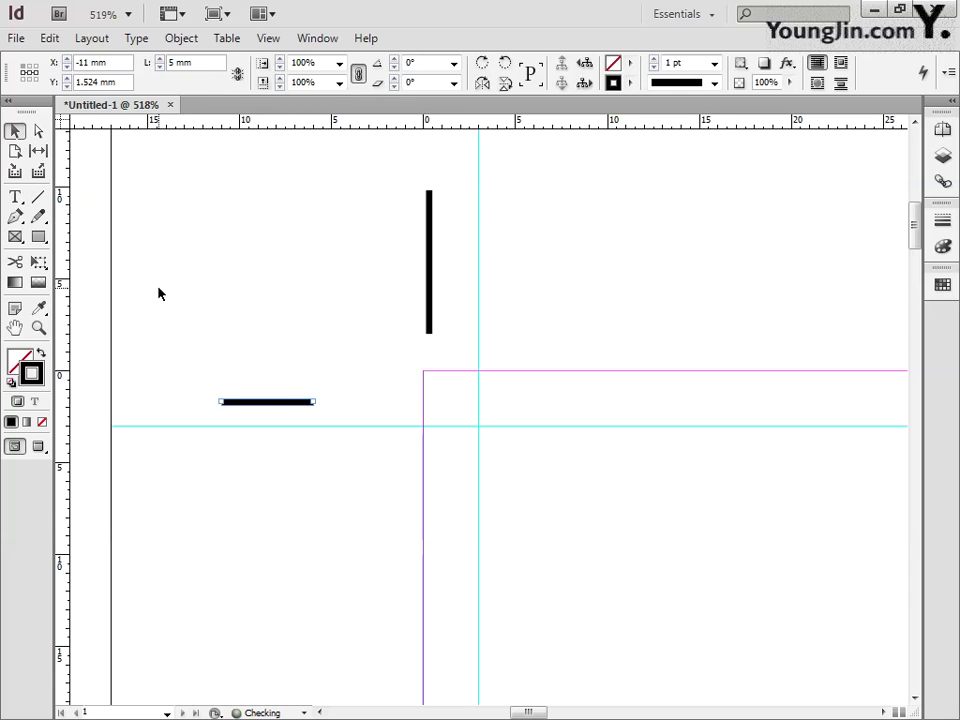
click(430, 311)
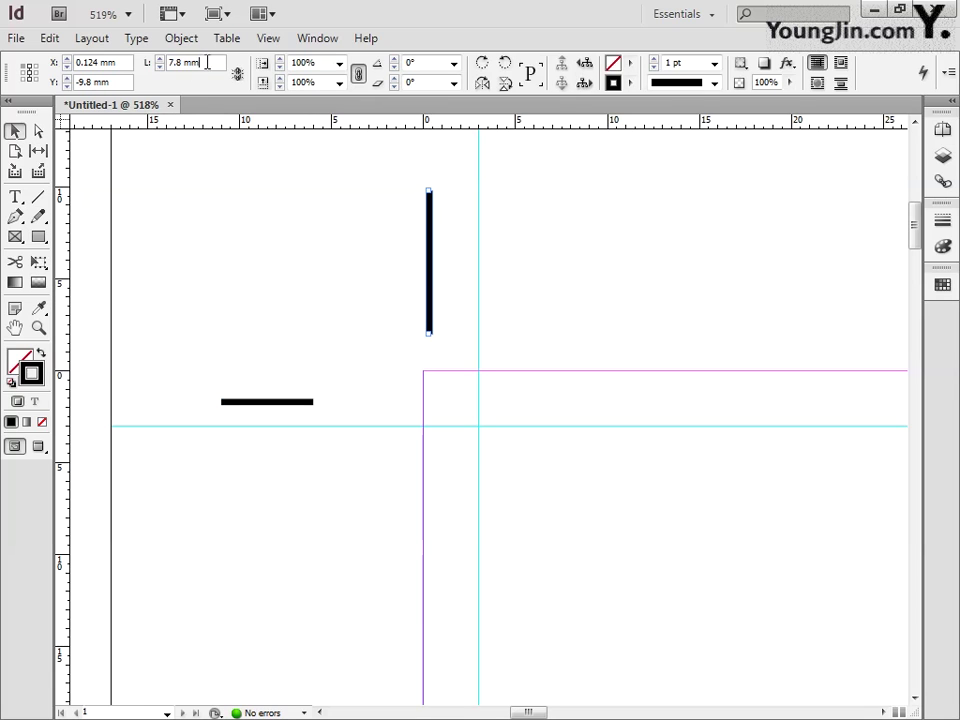
drag(207, 63, 140, 52)
text(5)
key(Return)
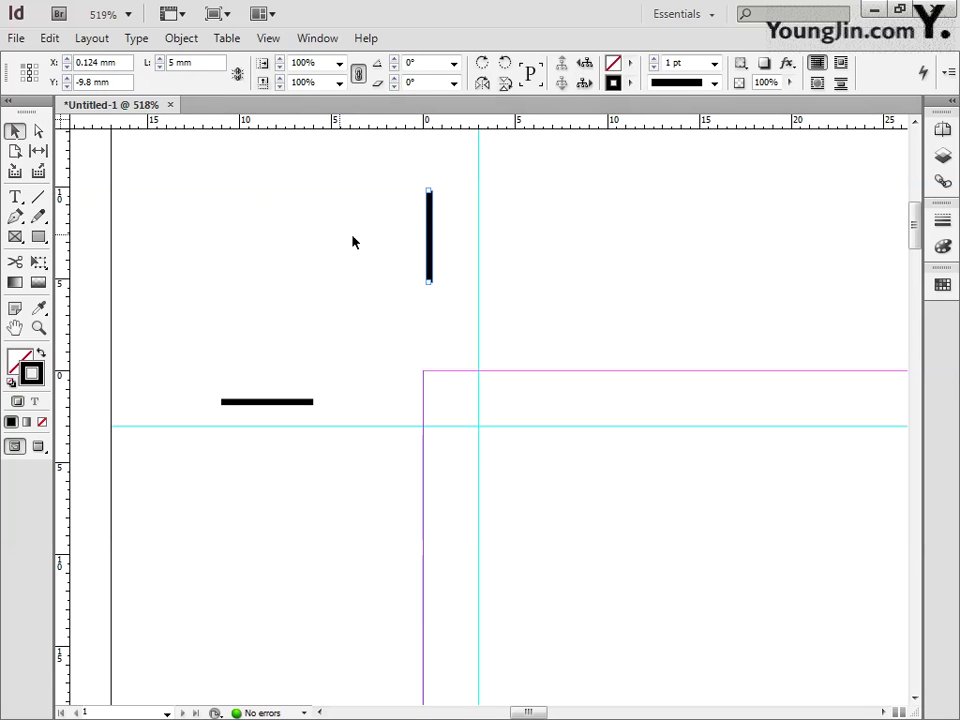
Snap both lines against the 3 mm guides so they end at the upper-left margin edges, and select them together
drag(430, 250, 477, 342)
drag(304, 404, 411, 422)
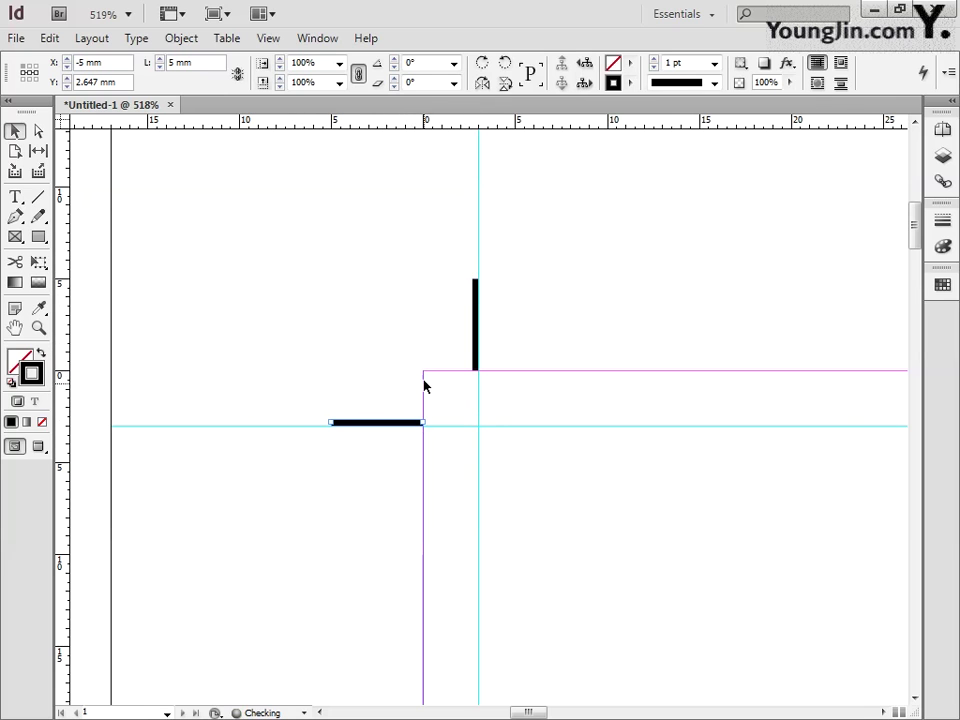
shift+click(476, 352)
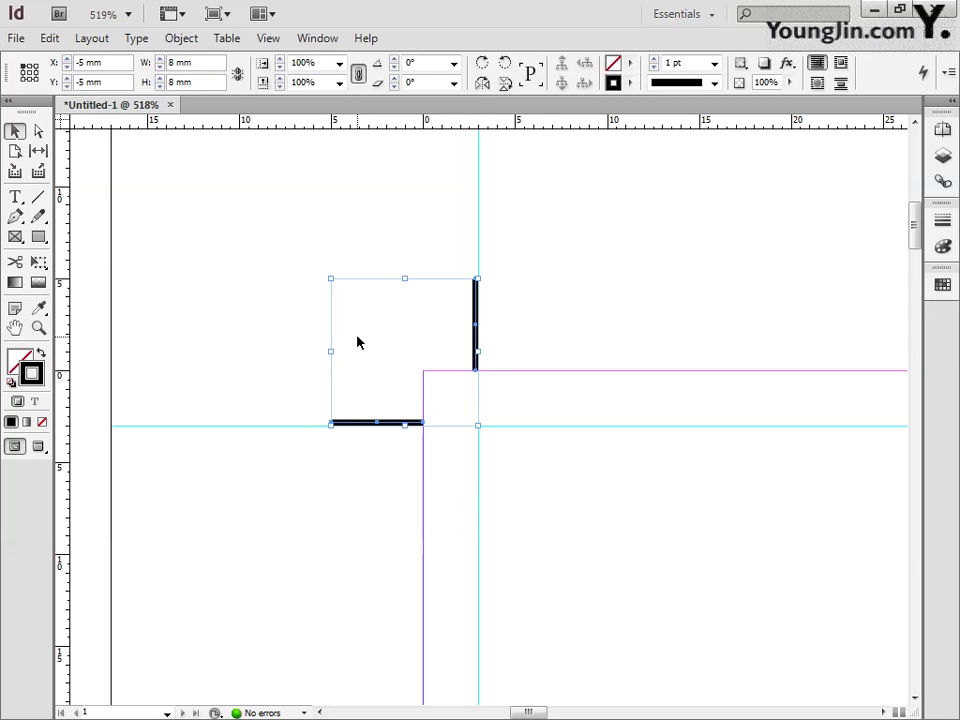
Paste a copy of the two crop lines near the upper-right margin corner and snap each against its guide, ending at the margin edge
double_click(14, 328)
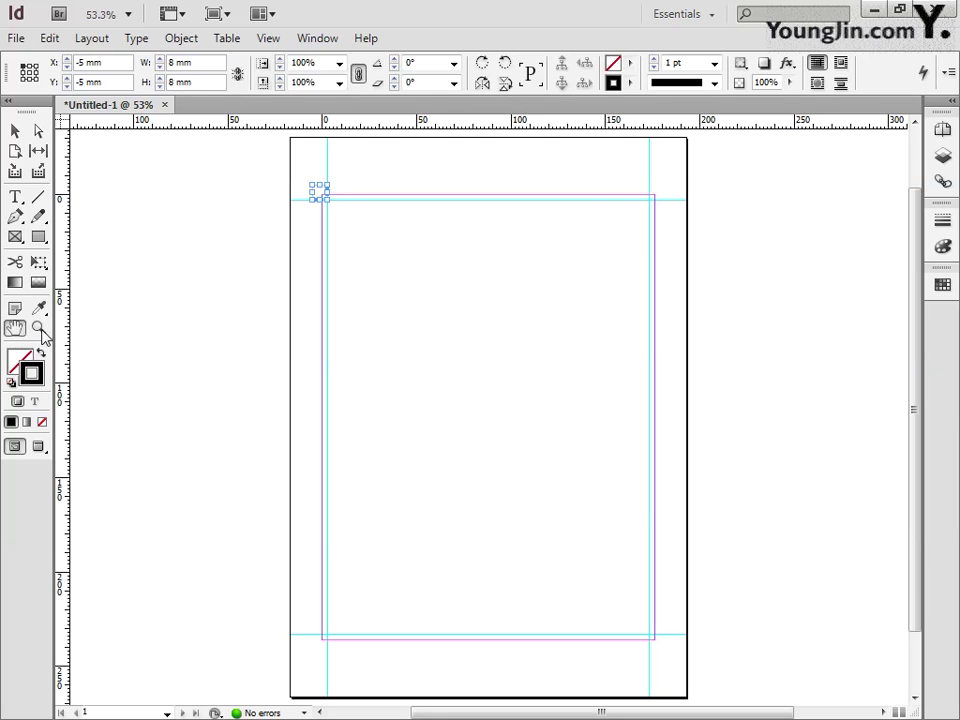
click(39, 328)
drag(636, 174, 678, 222)
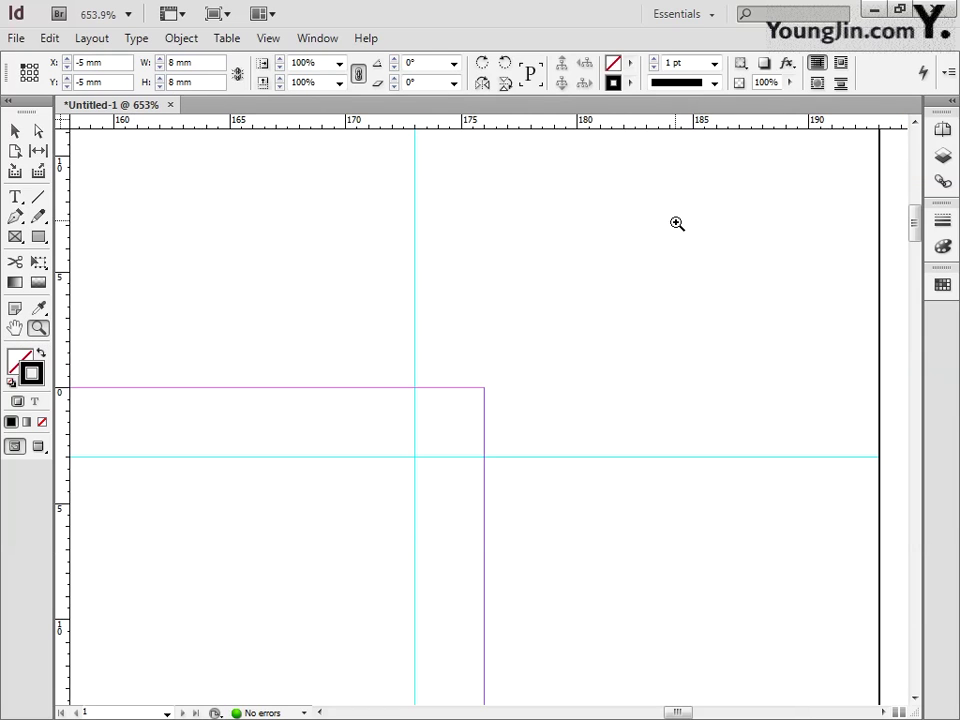
key(ctrl+v)
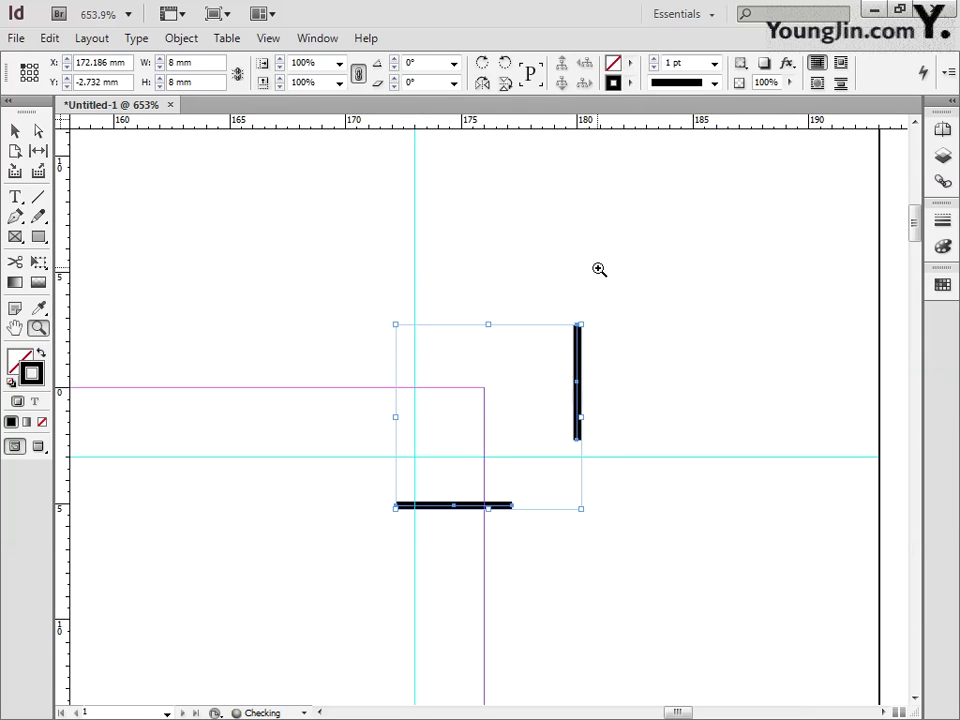
click(14, 130)
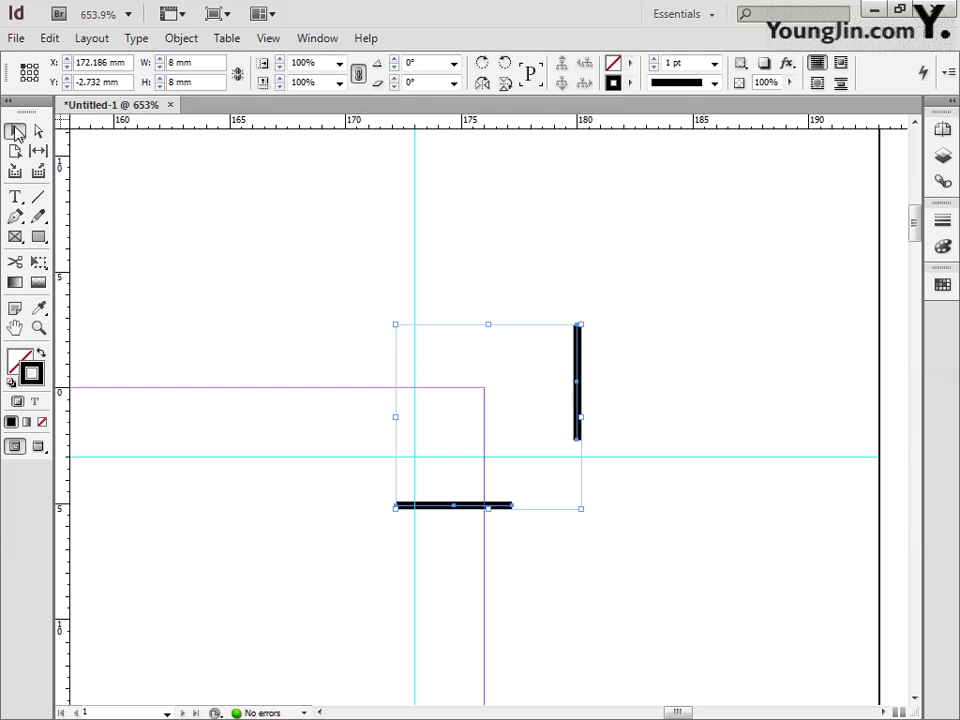
click(407, 327)
drag(579, 388, 421, 335)
drag(463, 506, 550, 458)
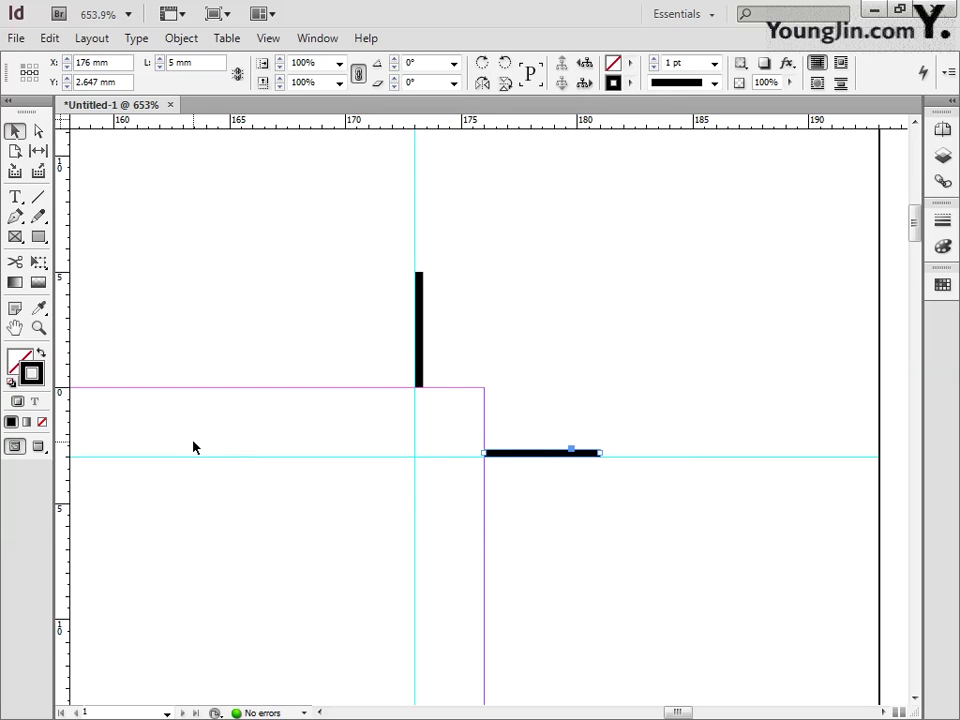
drag(268, 536, 382, 466)
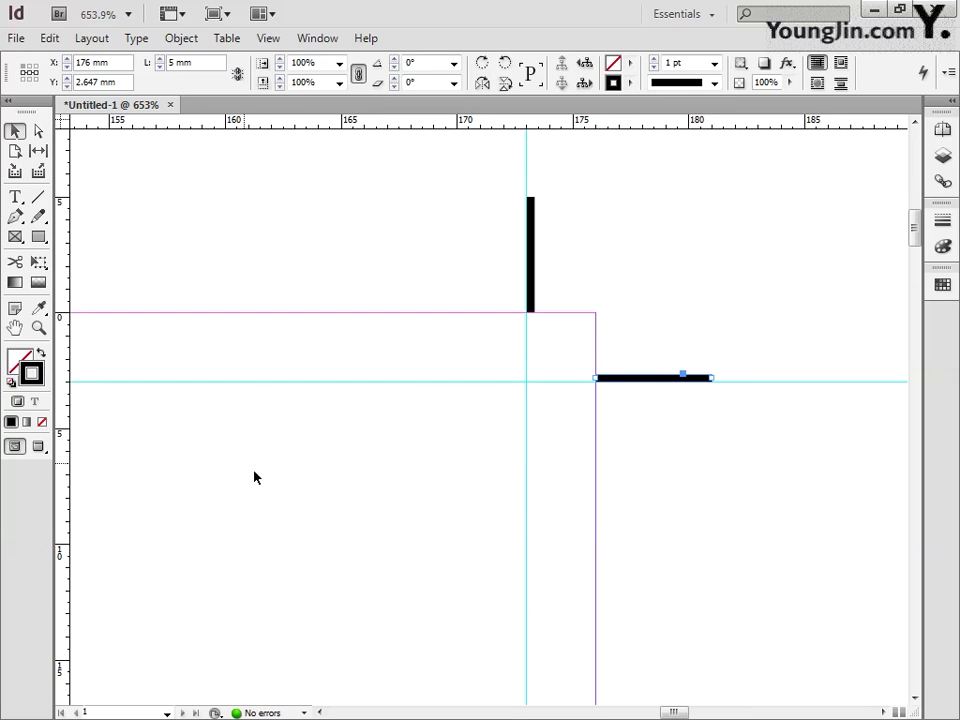
drag(255, 478, 342, 489)
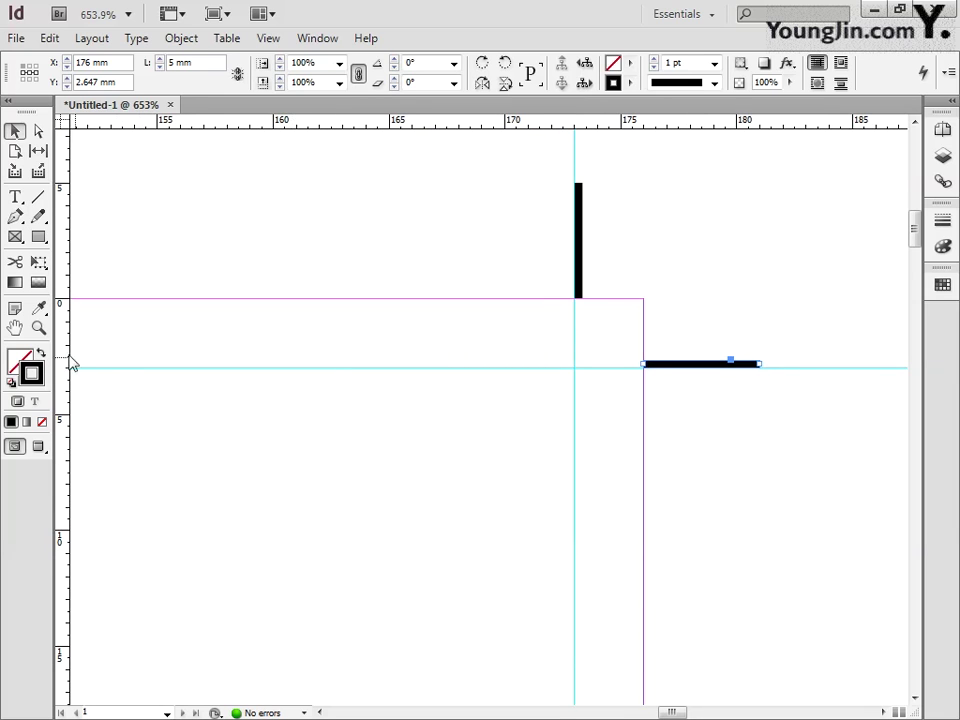
Paste the two crop lines near the lower-left margin corner and snap them to the guides, outside the left and bottom margins
double_click(15, 328)
click(38, 328)
drag(314, 642, 330, 626)
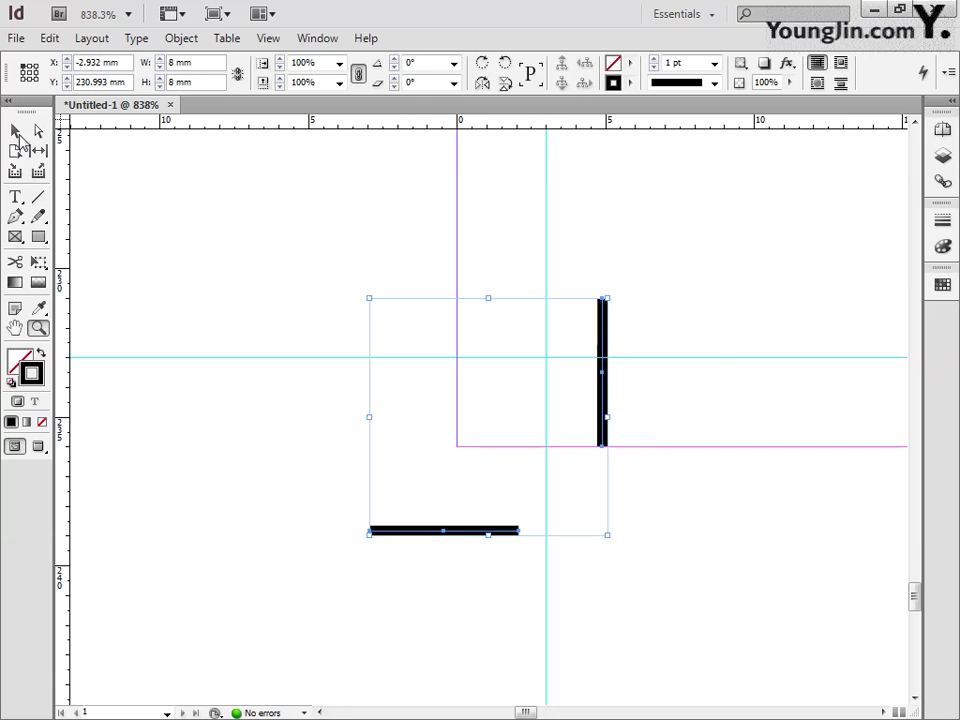
key(v)
click(409, 495)
drag(444, 534, 383, 366)
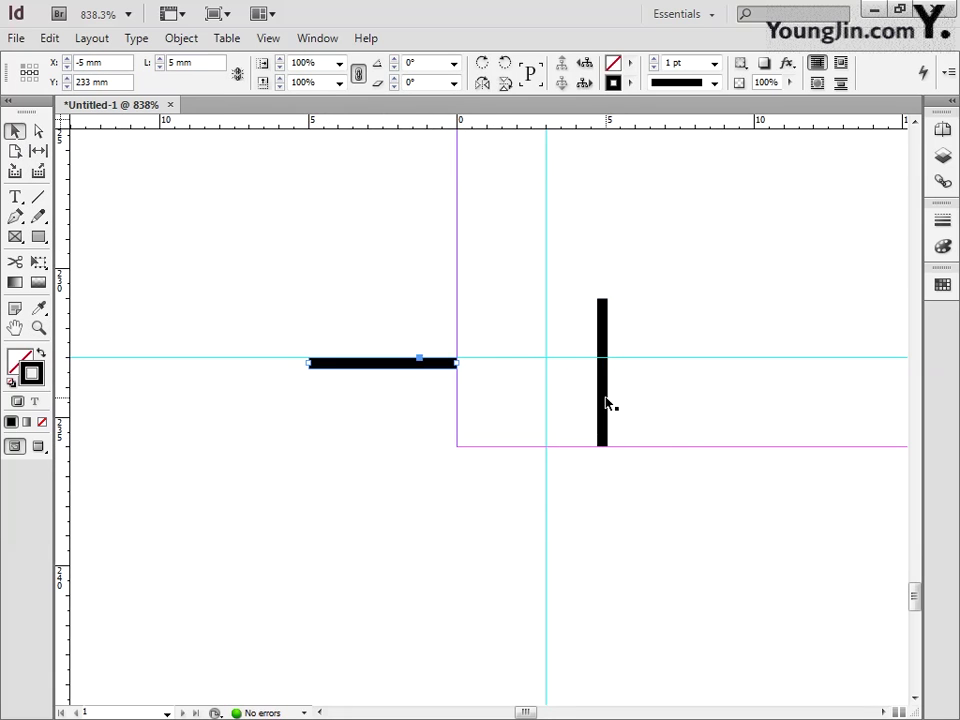
drag(606, 403, 541, 551)
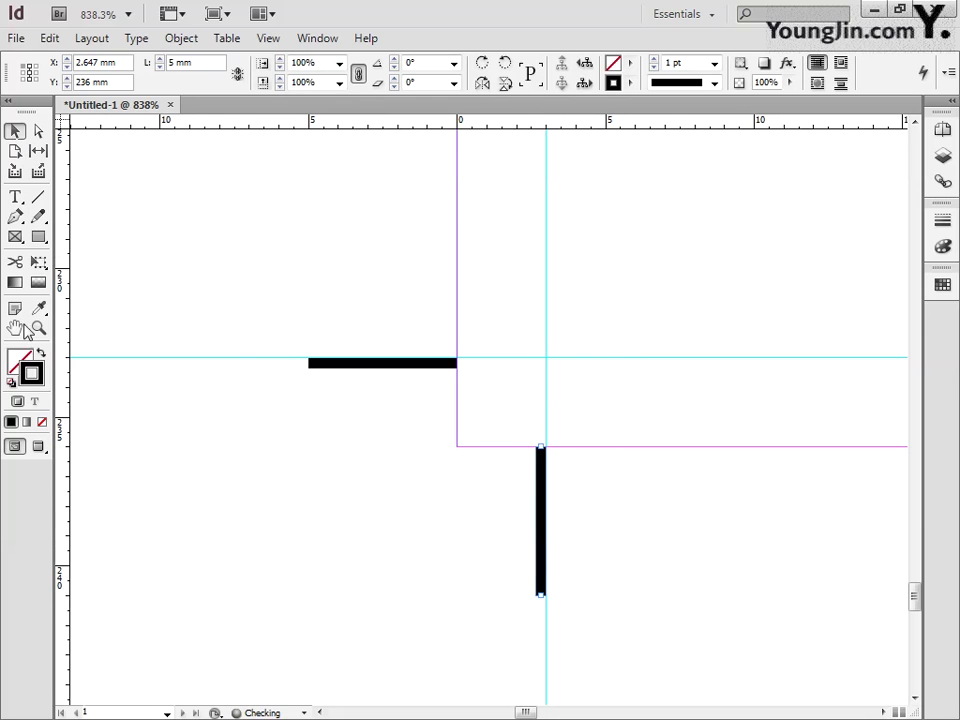
Paste the two crop lines near the lower-right margin corner and snap them to the guides, outside the right and bottom margins
double_click(14, 327)
click(38, 328)
drag(614, 614, 690, 662)
click(15, 130)
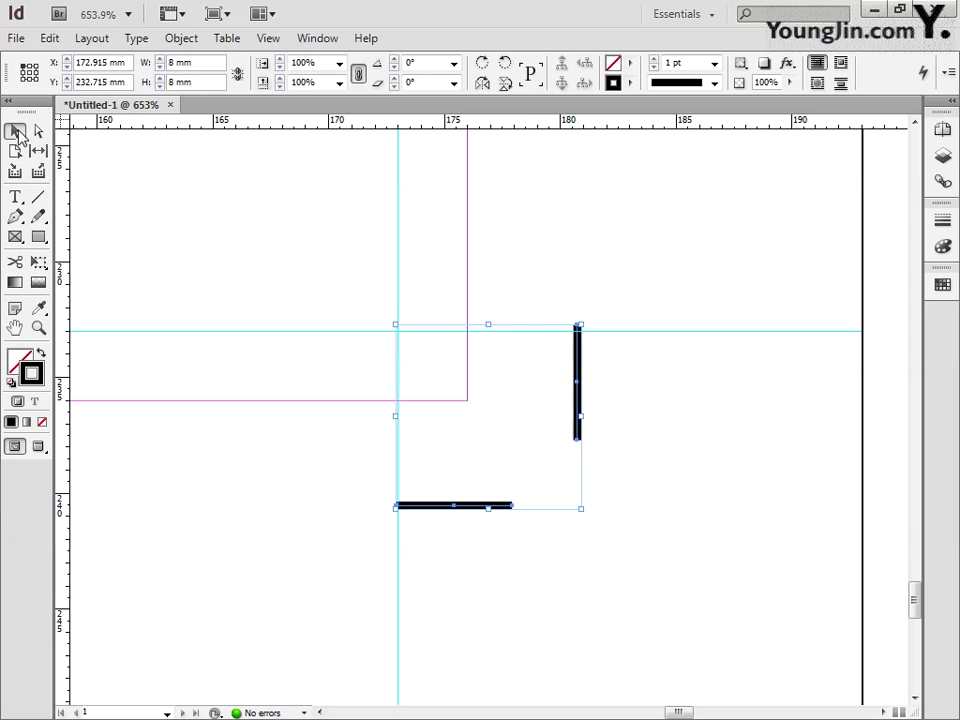
click(205, 218)
drag(480, 512, 612, 504)
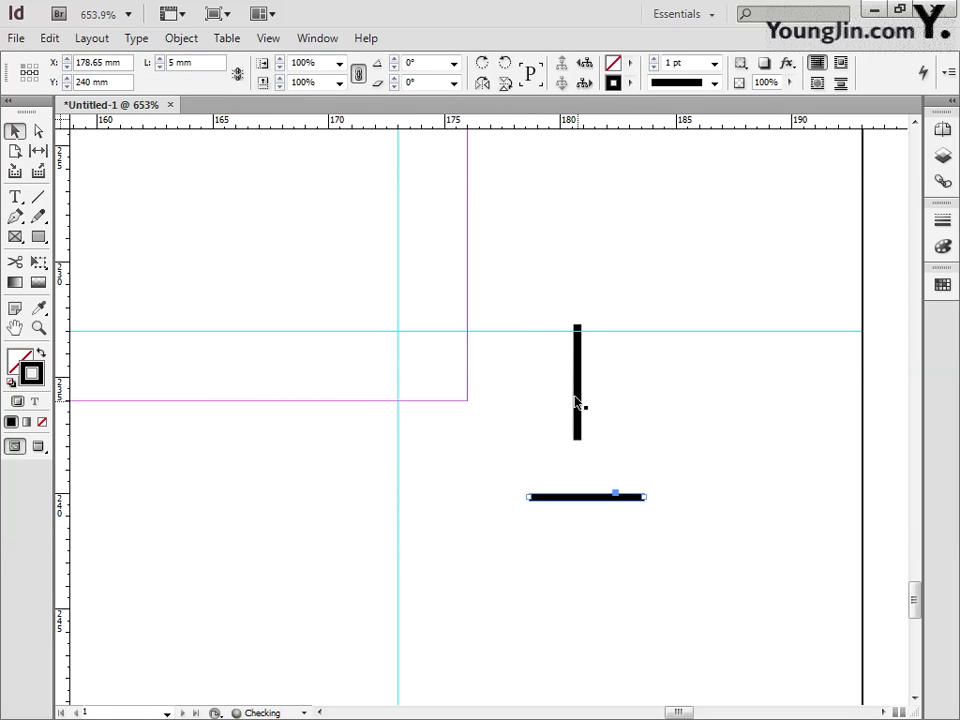
drag(578, 403, 407, 479)
drag(548, 491, 522, 362)
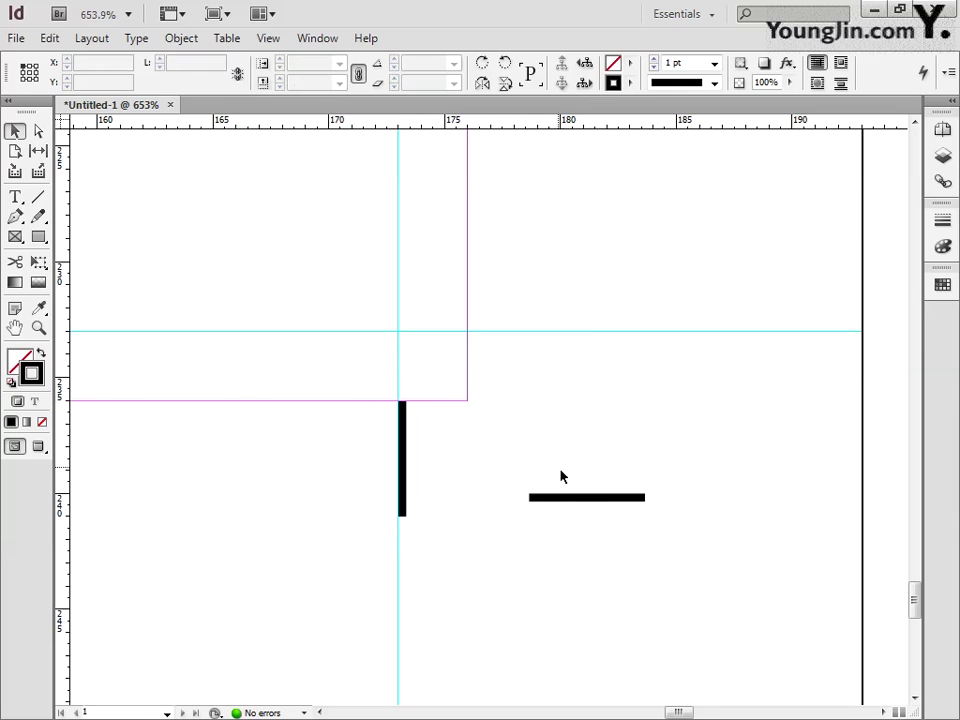
drag(583, 499, 516, 338)
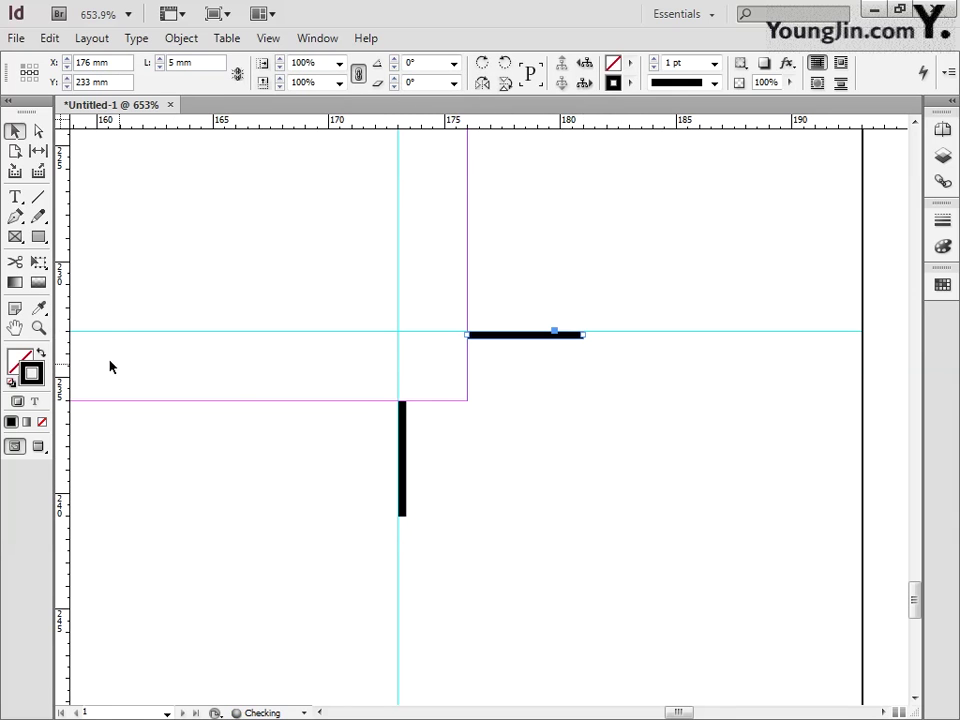
Place the poster image 01 on the page at the upper-left margin corner
double_click(15, 327)
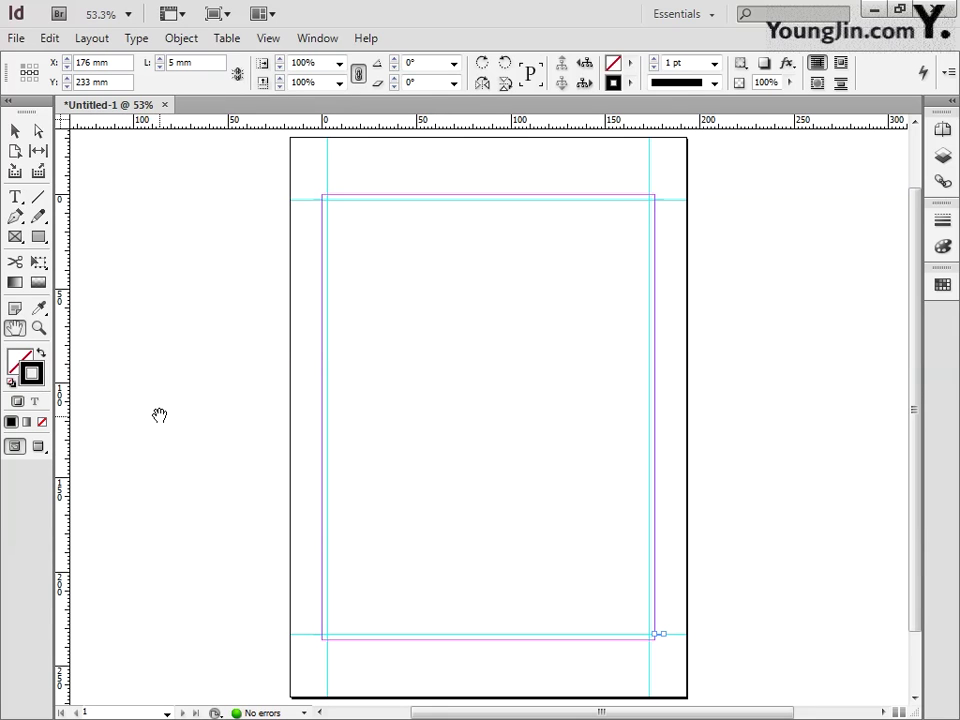
click(16, 38)
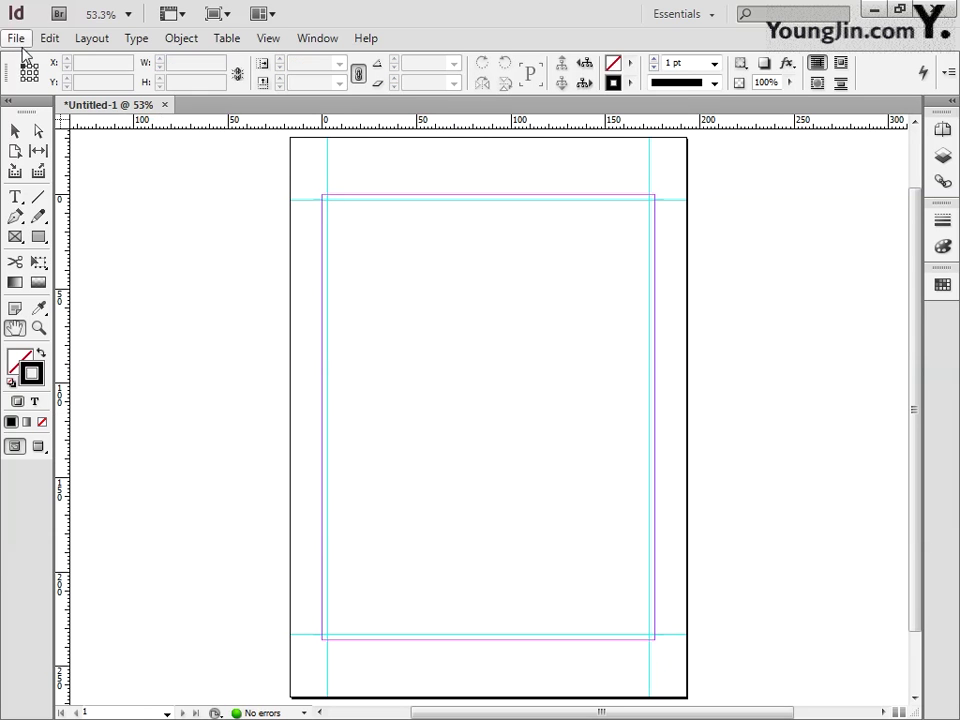
click(84, 281)
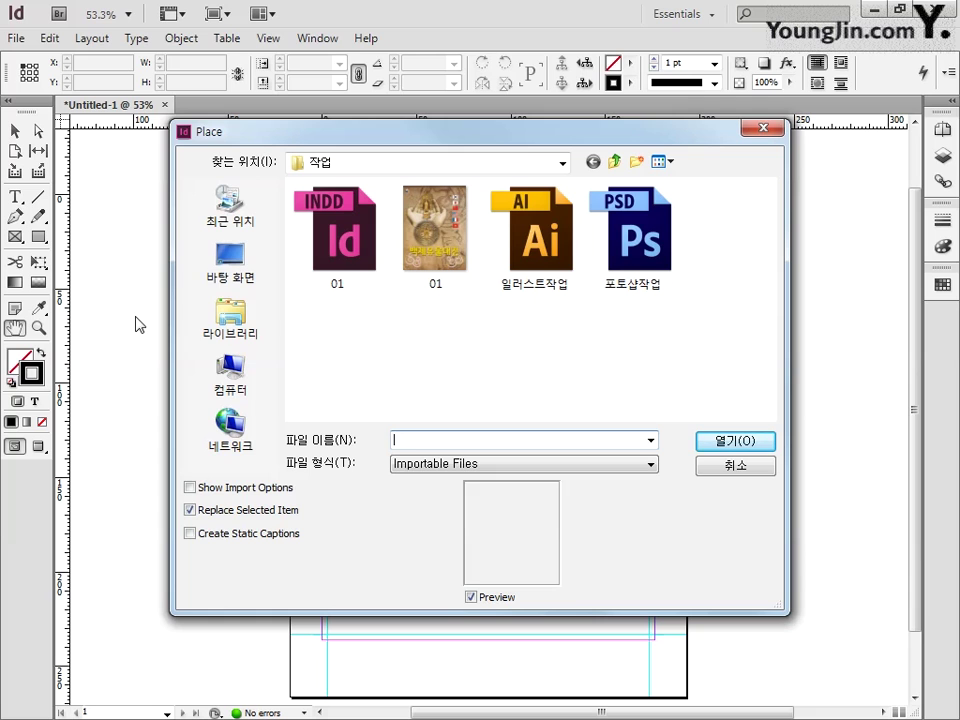
click(430, 276)
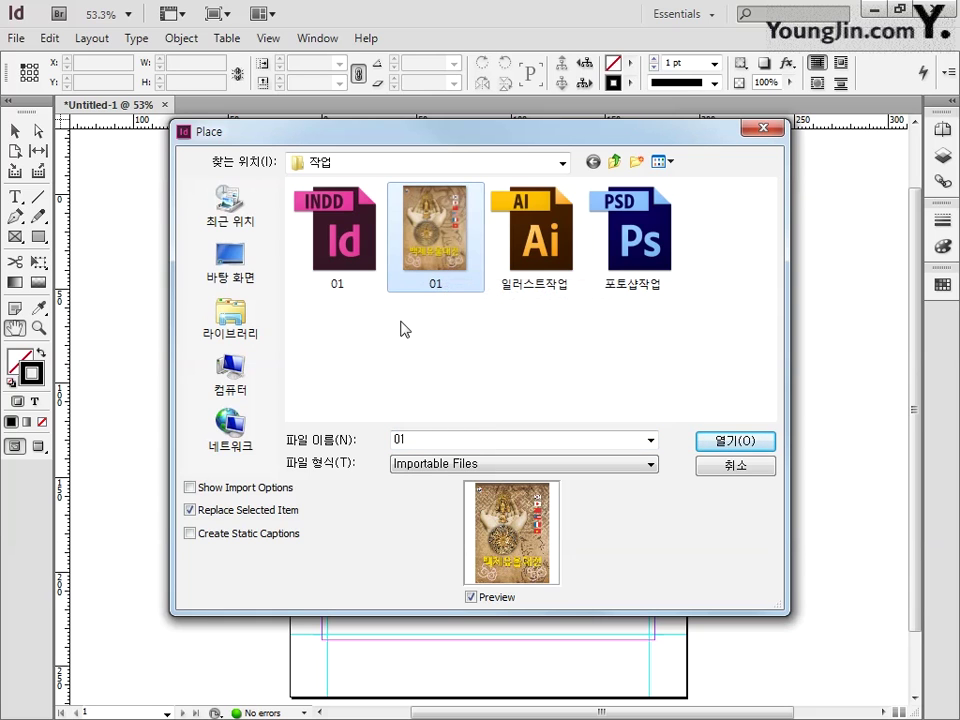
click(735, 440)
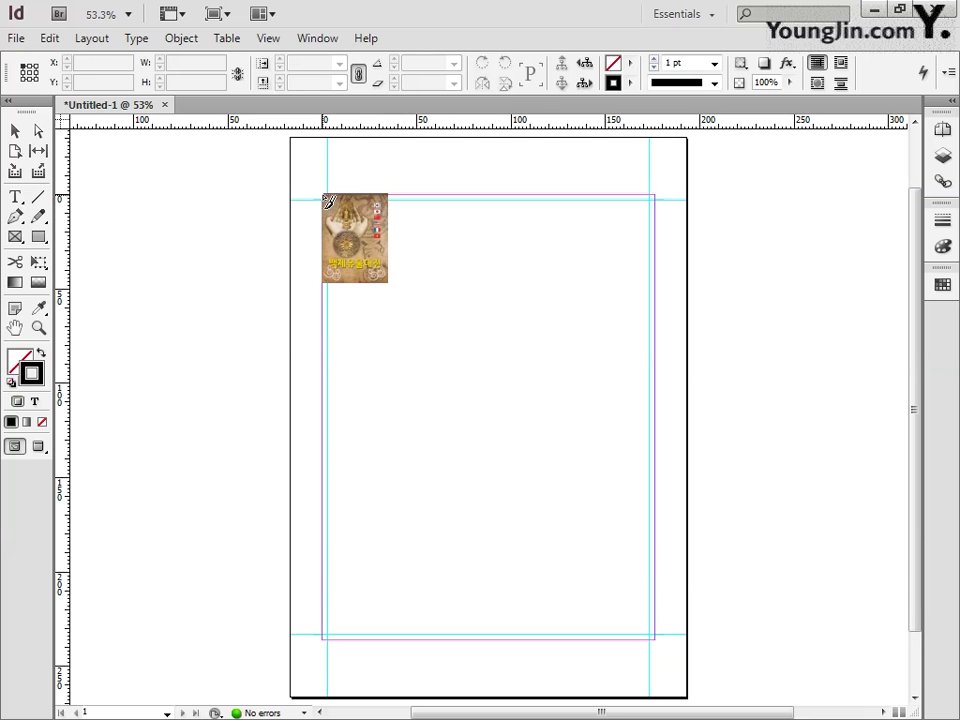
click(325, 198)
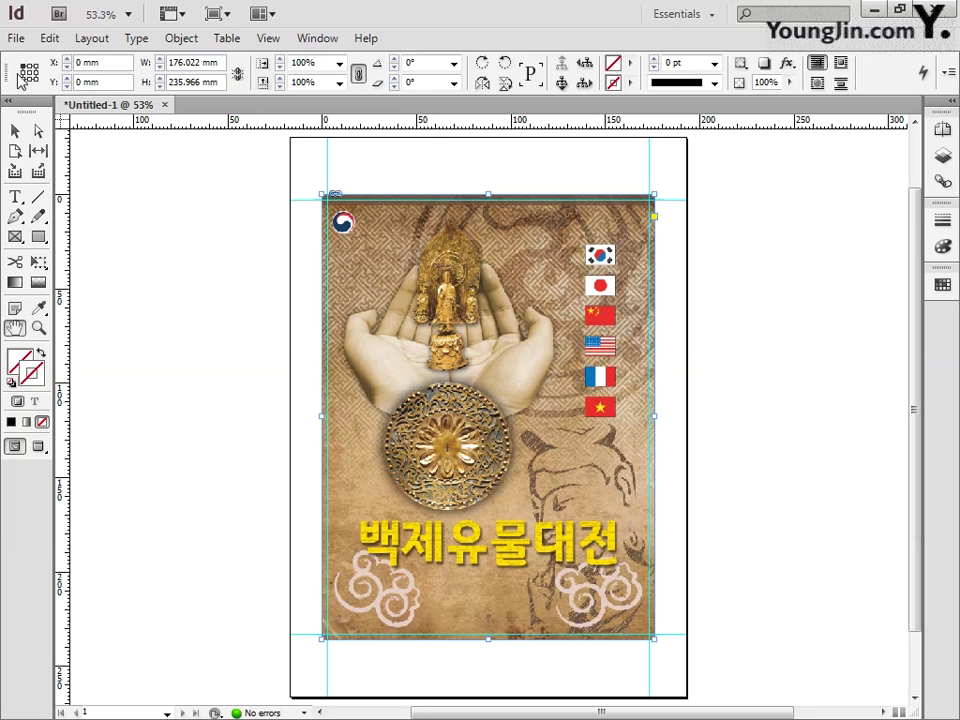
Set the placed image's position to X 0 mm, Y 0 mm and its size to 176 mm wide by 236 mm high
click(106, 66)
text(0)
key(Tab)
text(0)
key(Tab)
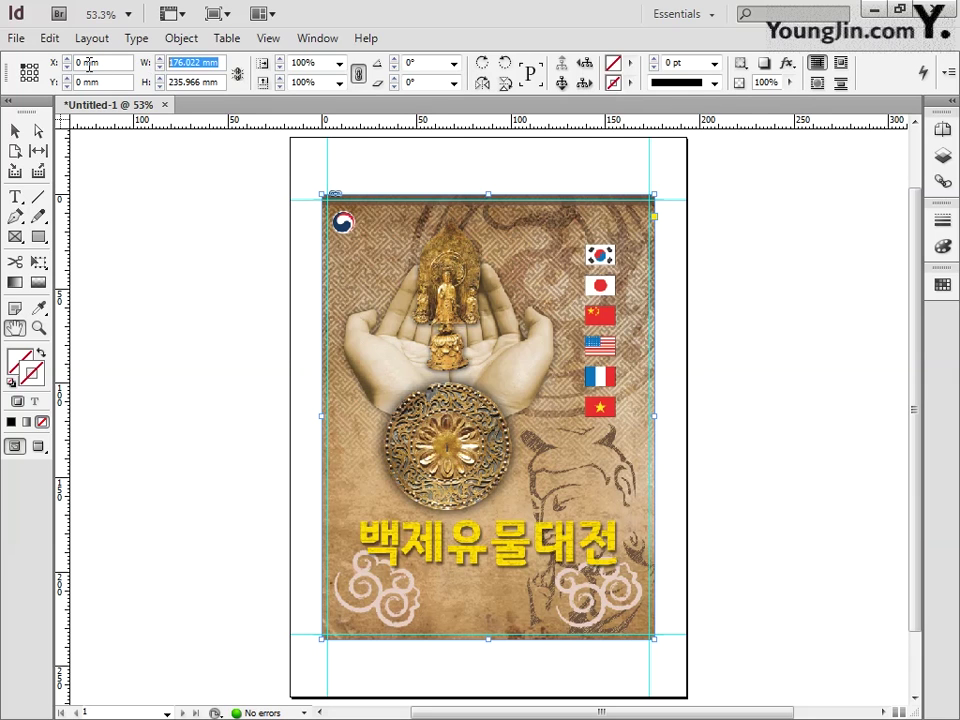
text(176)
key(Tab)
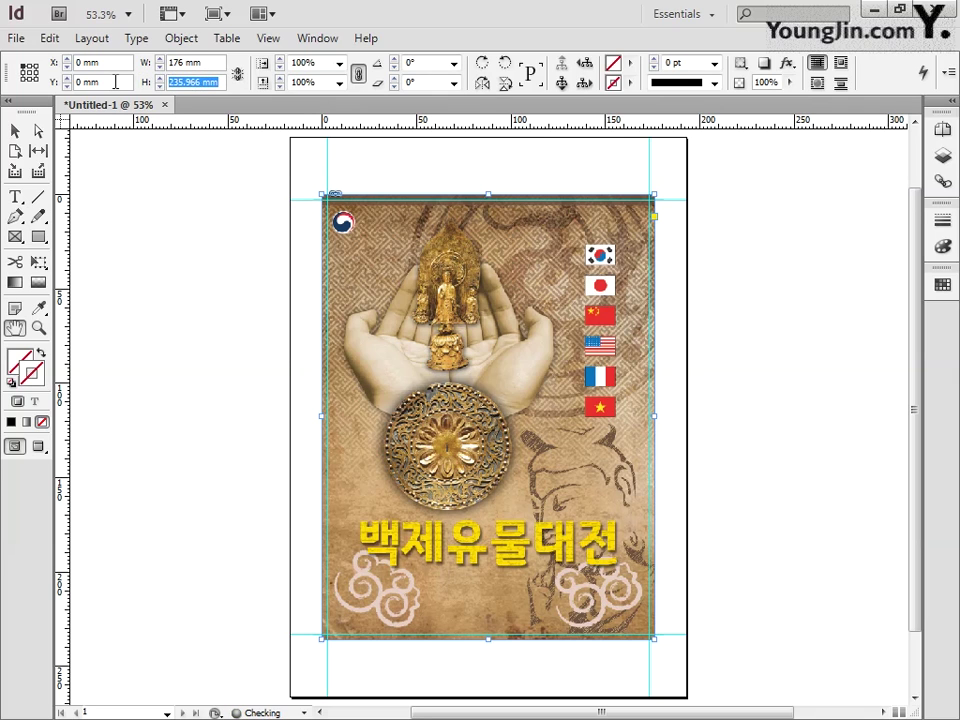
text(2)
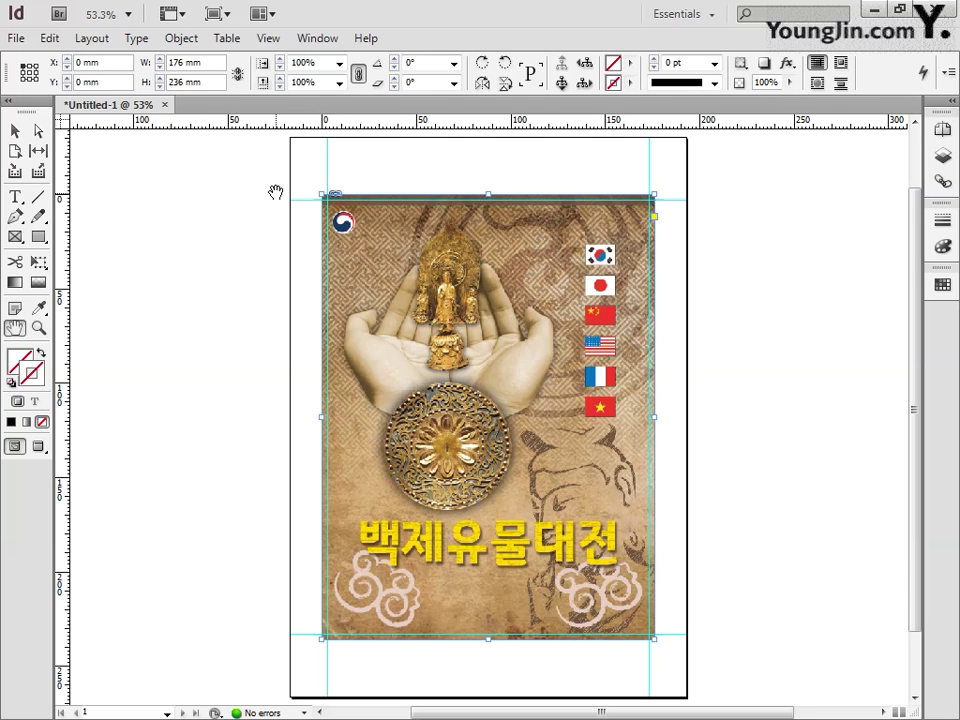
Switch the placed image's display performance to High Quality Display
key(v)
right_click(516, 486)
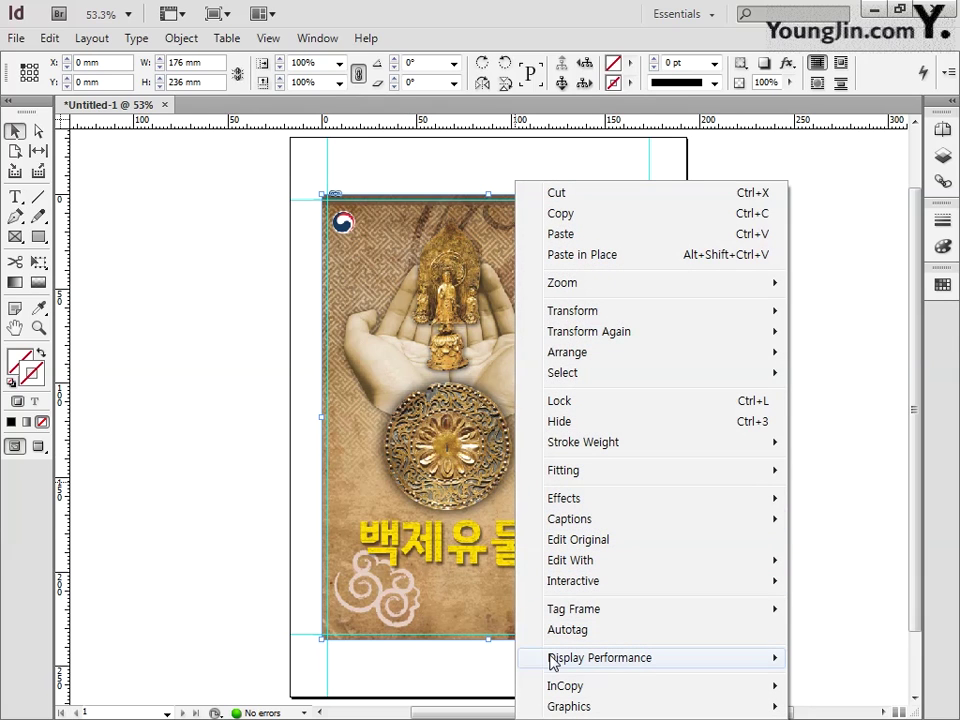
mouse_move(552, 665)
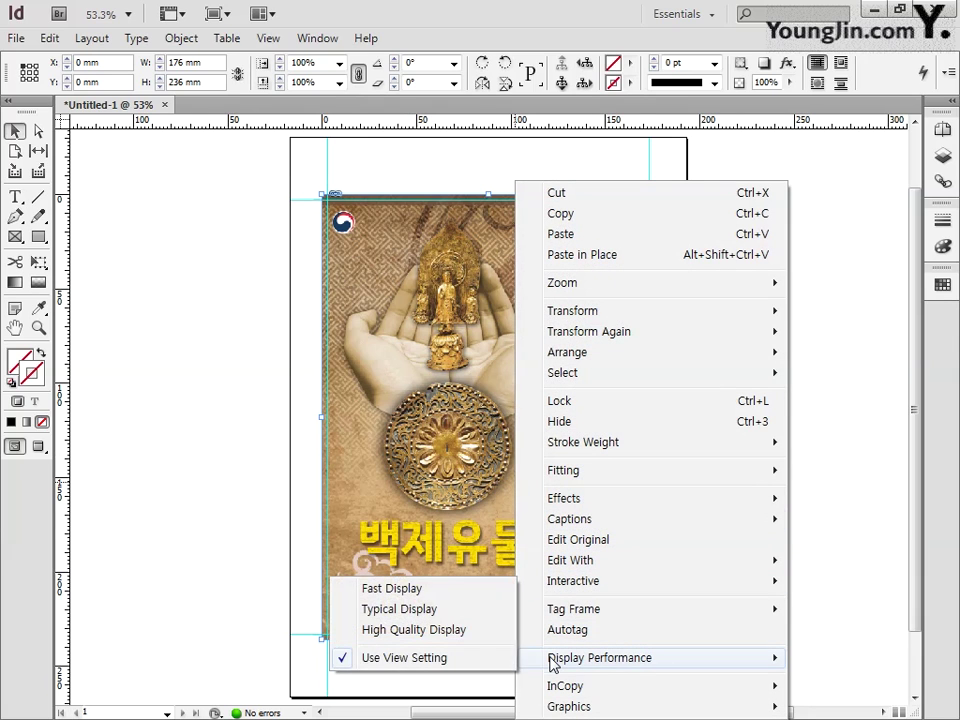
click(468, 634)
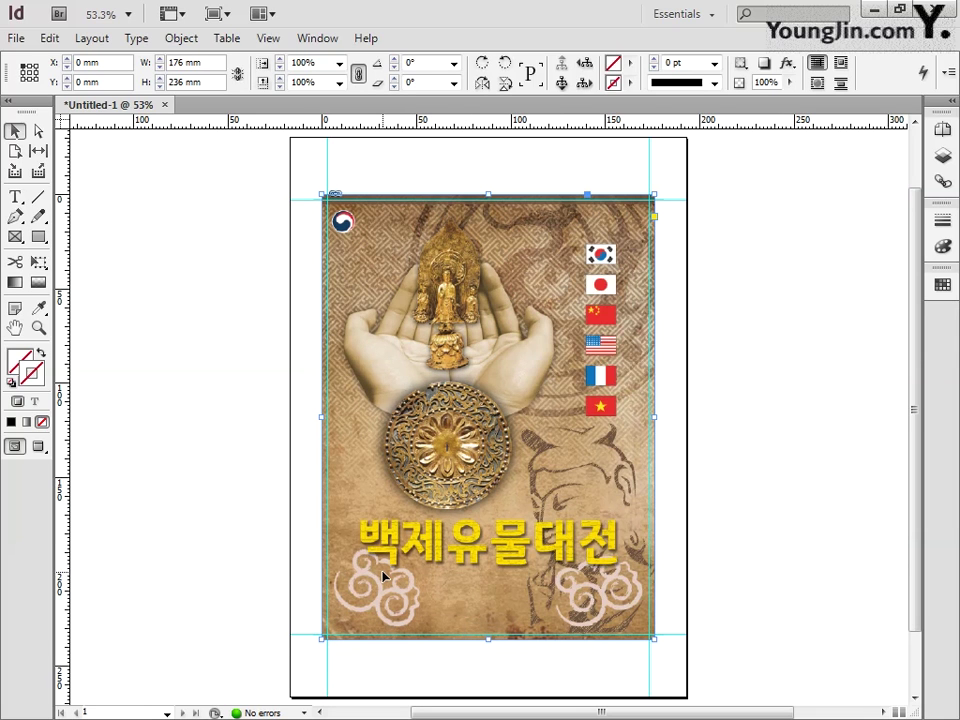
Draw a 170 x 230 mm rectangle with a 1 pt black stroke along the guides over the image, then deselect it
click(39, 238)
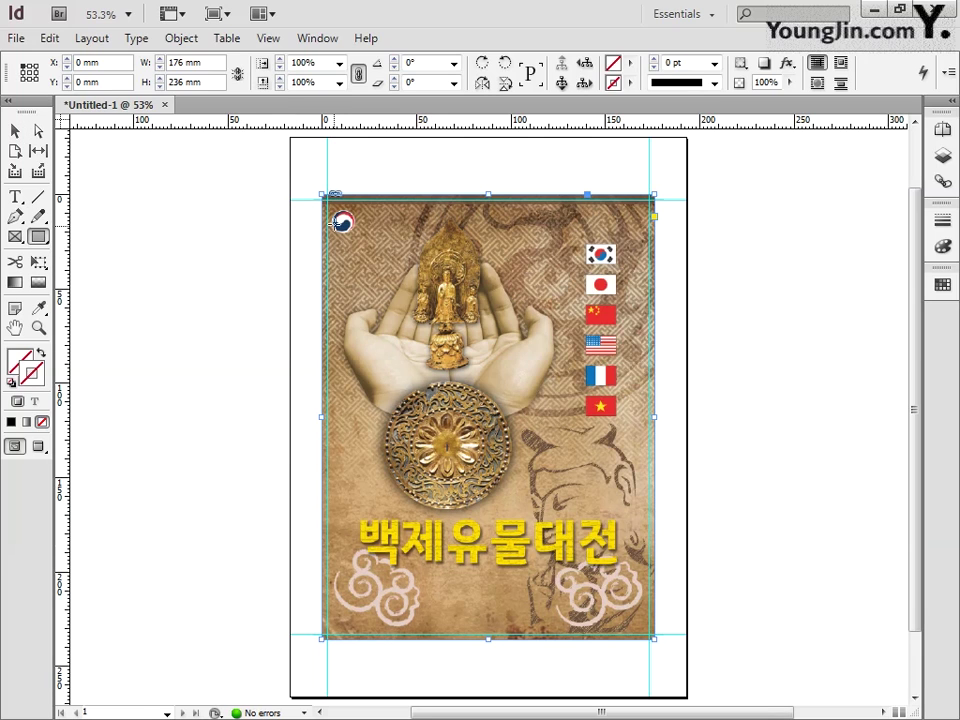
drag(336, 208, 649, 635)
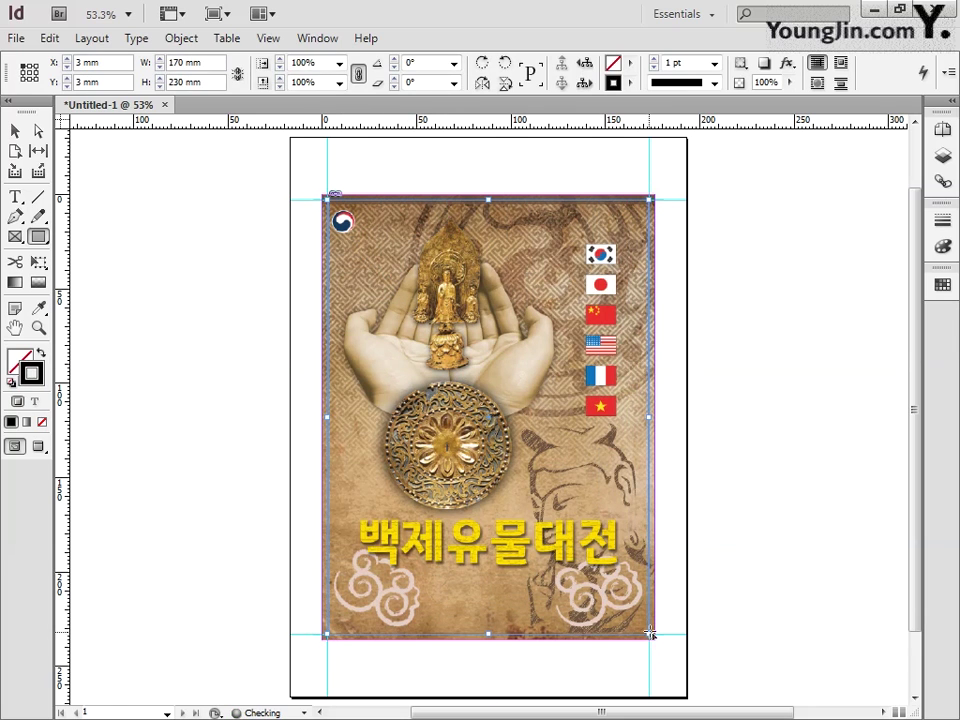
click(942, 221)
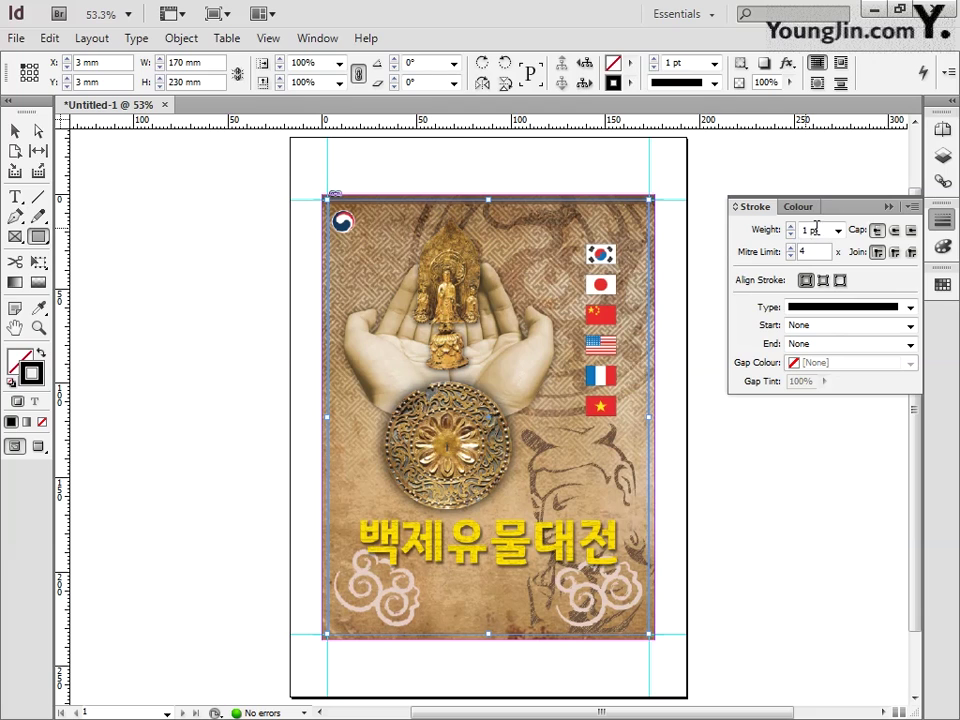
click(942, 221)
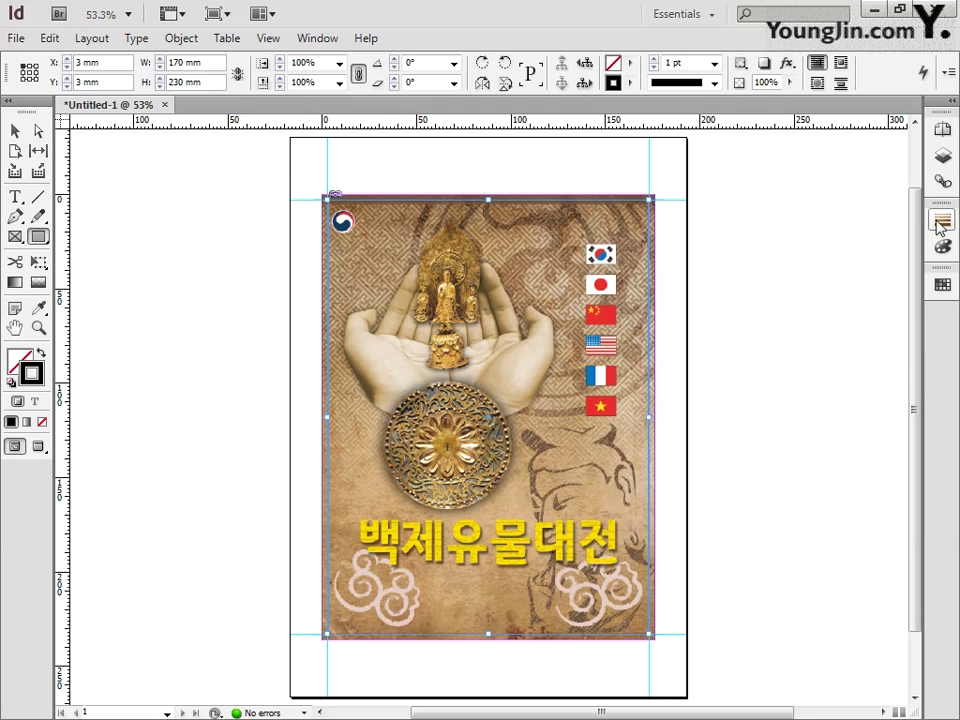
click(173, 377)
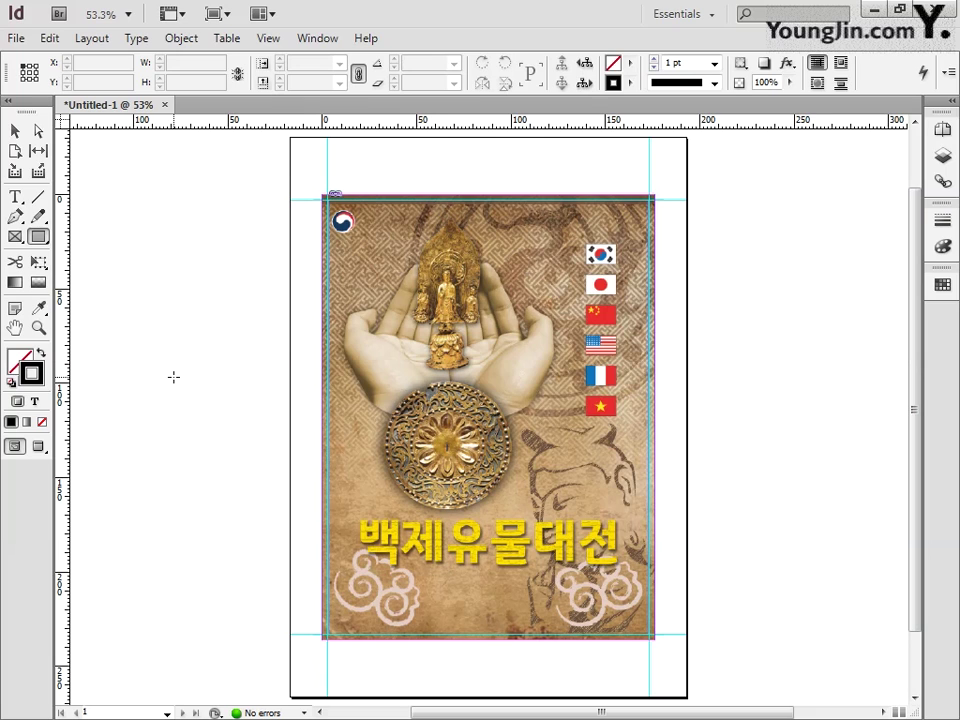
Create a text frame over the poster's lower-left corner and paste in "국립중앙박물관 아시아관 NATIONAL MUSEUM OF KOREA 2018. 5. 17 ~ 2018. 6. 10"
key(t)
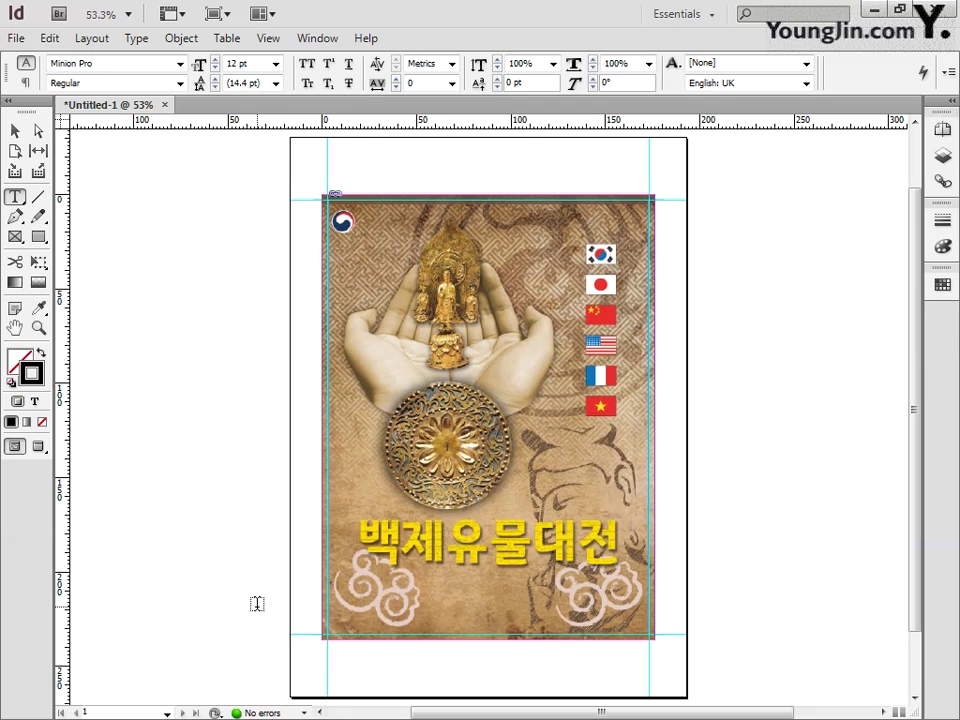
drag(261, 588, 435, 655)
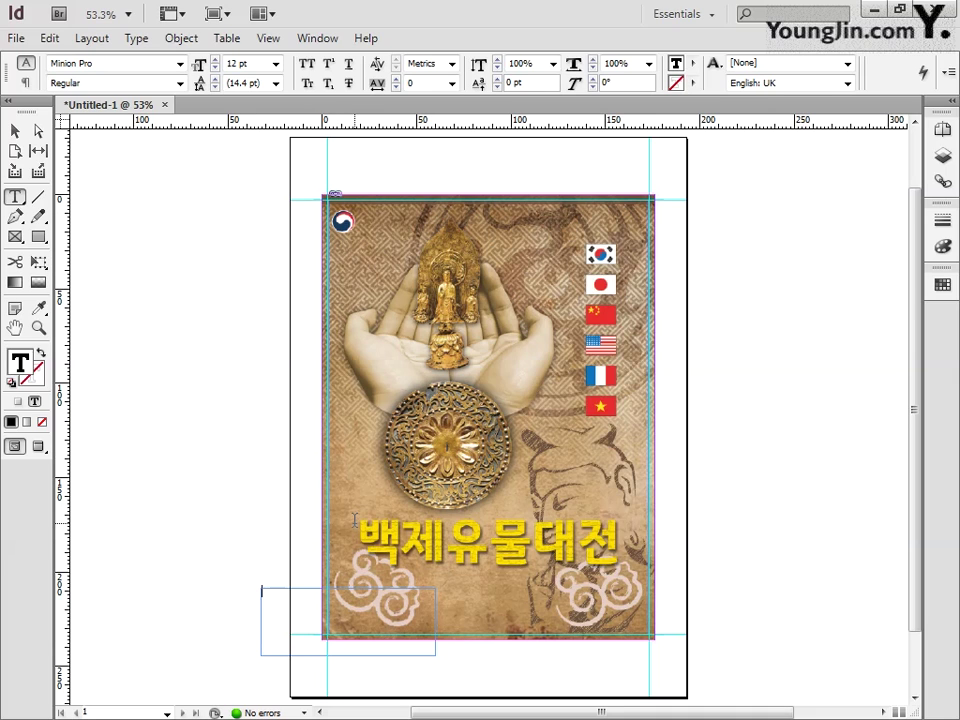
key(ctrl+equal)
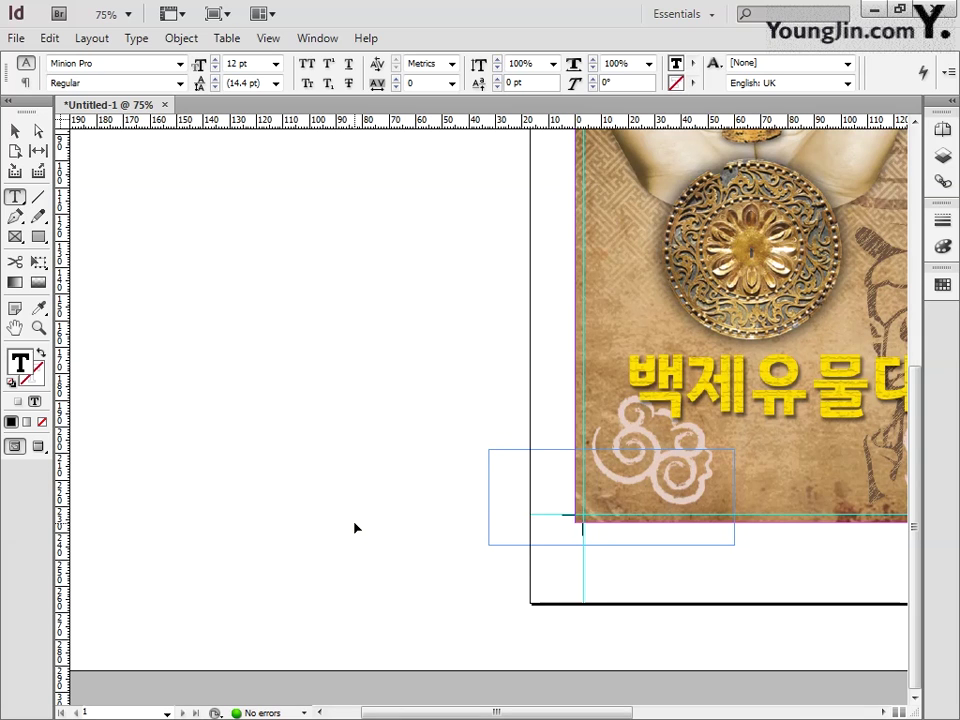
key(ctrl)
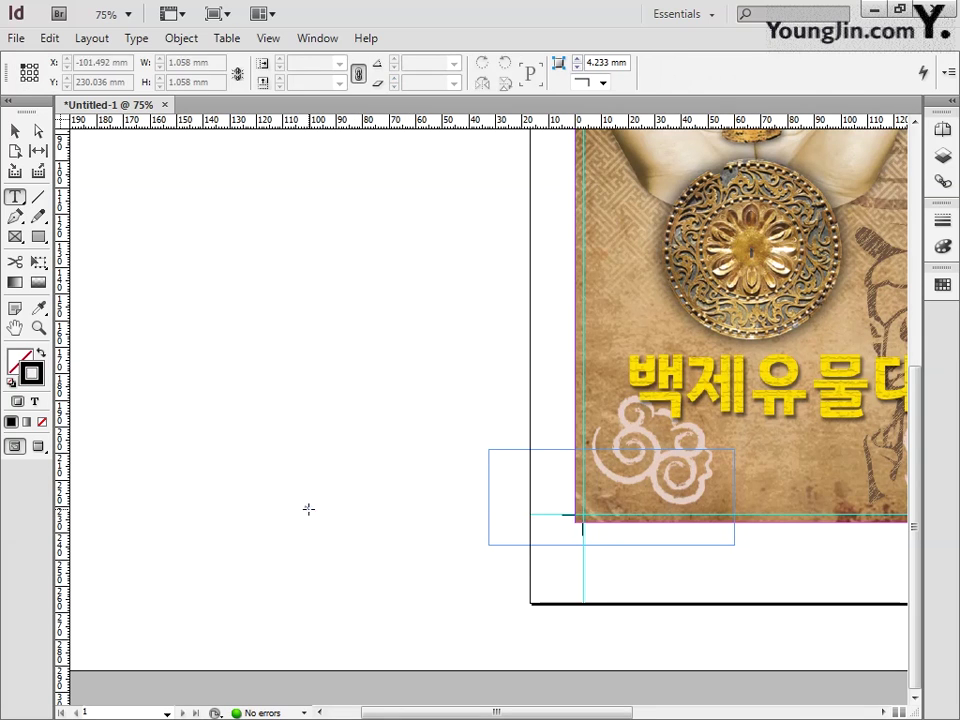
scroll(416, 564, right, 6)
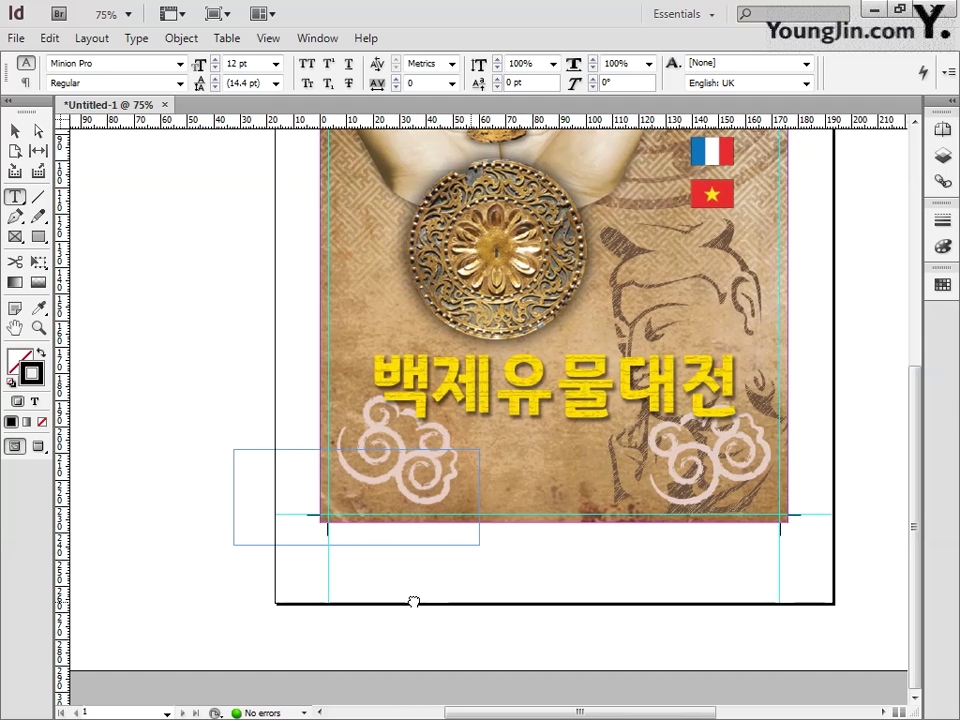
click(240, 477)
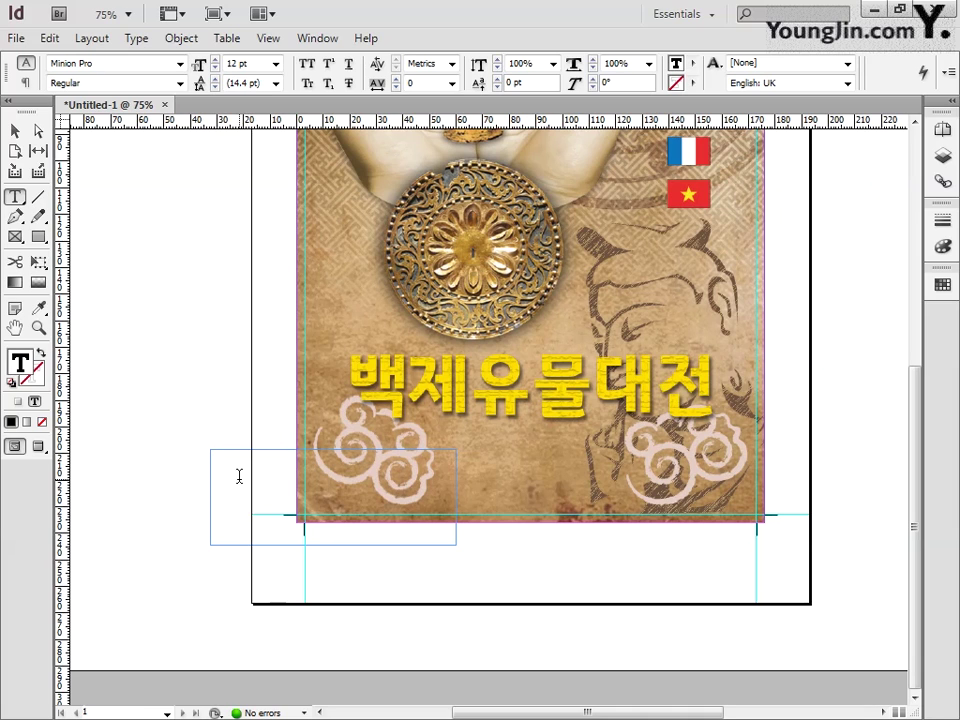
key(ctrl+v)
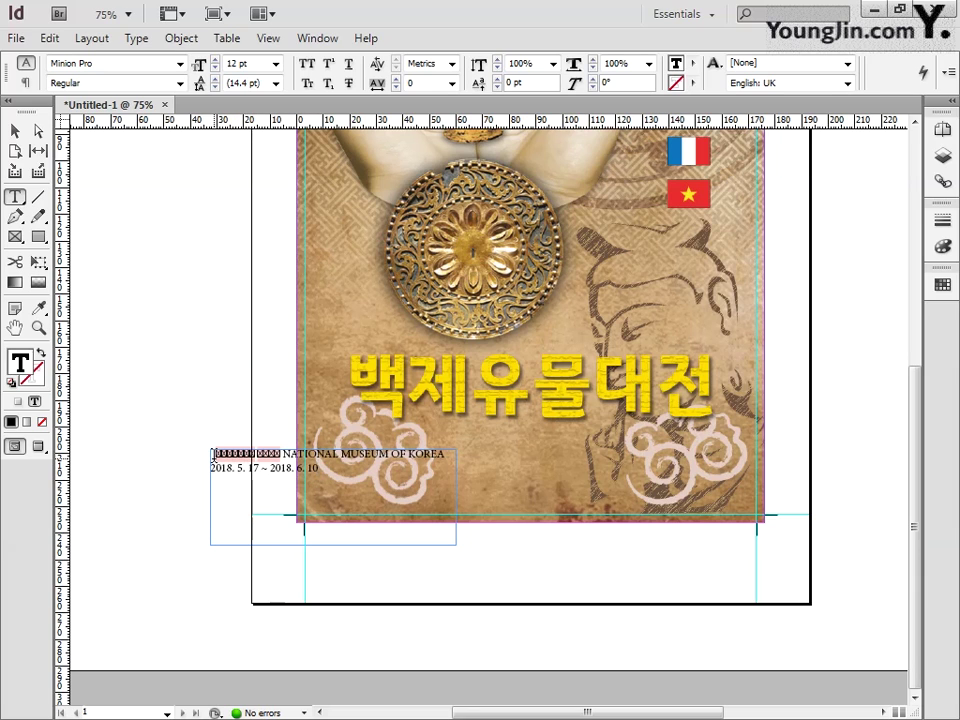
Format all of the pasted museum text in Adobe Gothic Std at 18 pt
drag(212, 455, 319, 467)
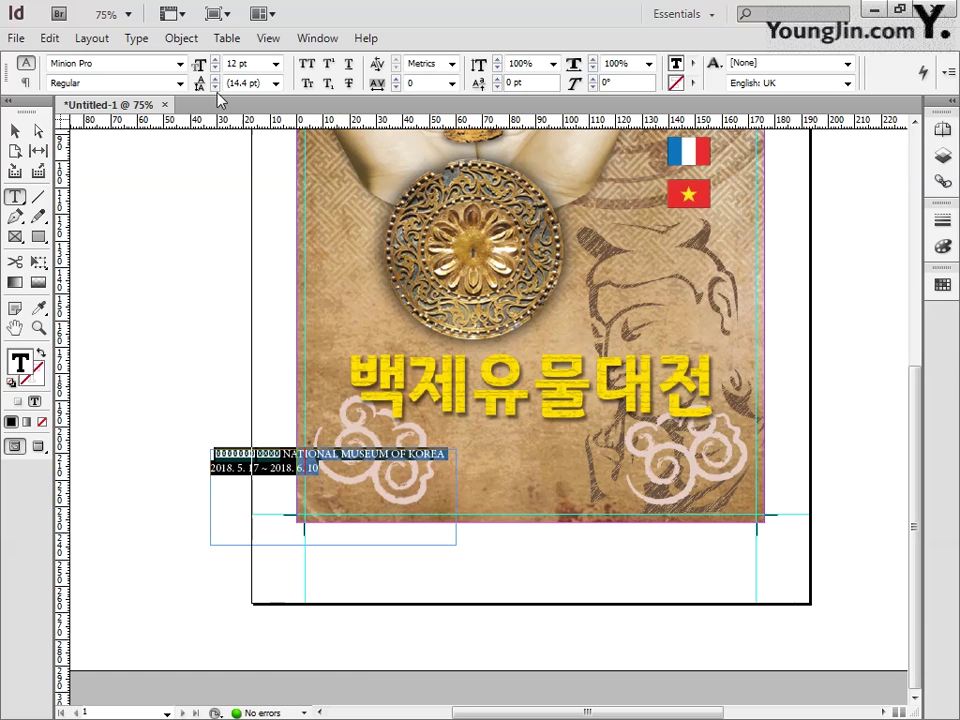
click(181, 64)
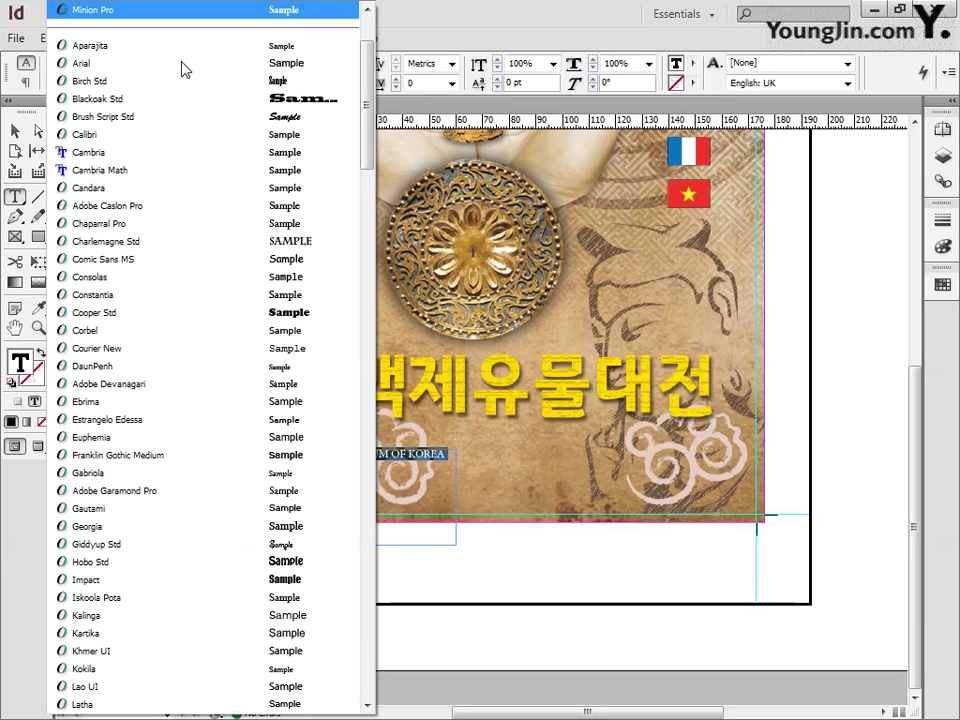
scroll(281, 74, up, 3)
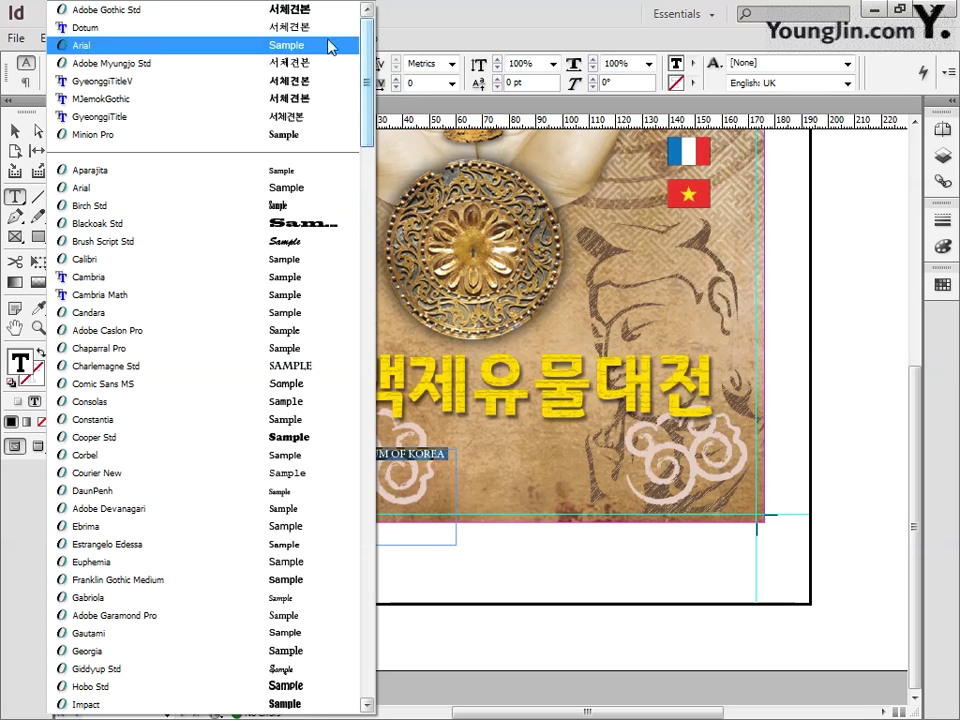
click(200, 9)
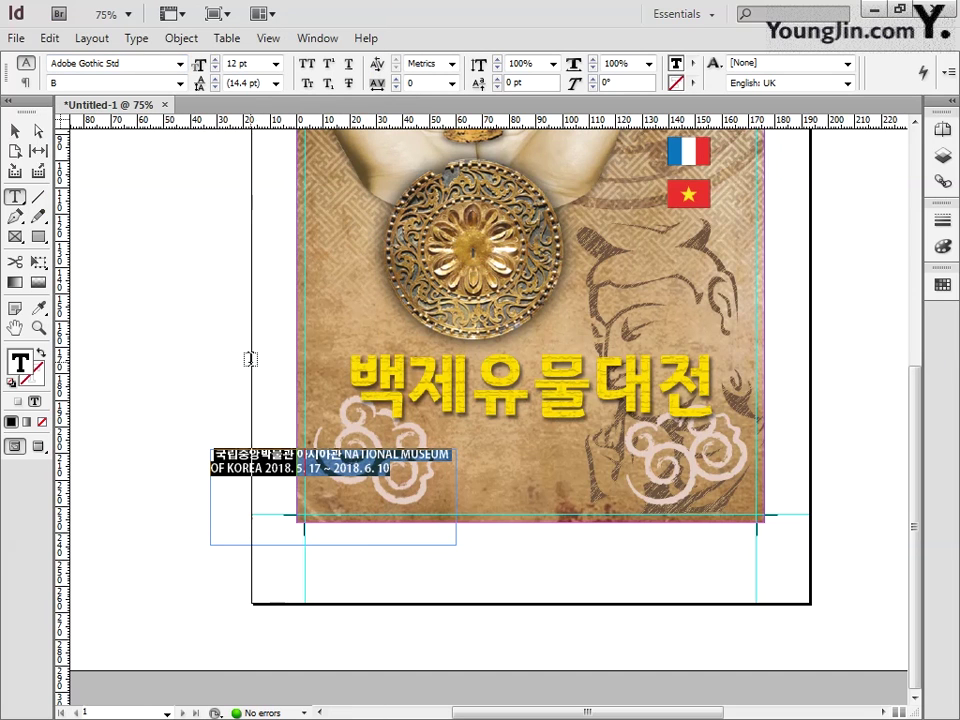
click(276, 63)
click(265, 181)
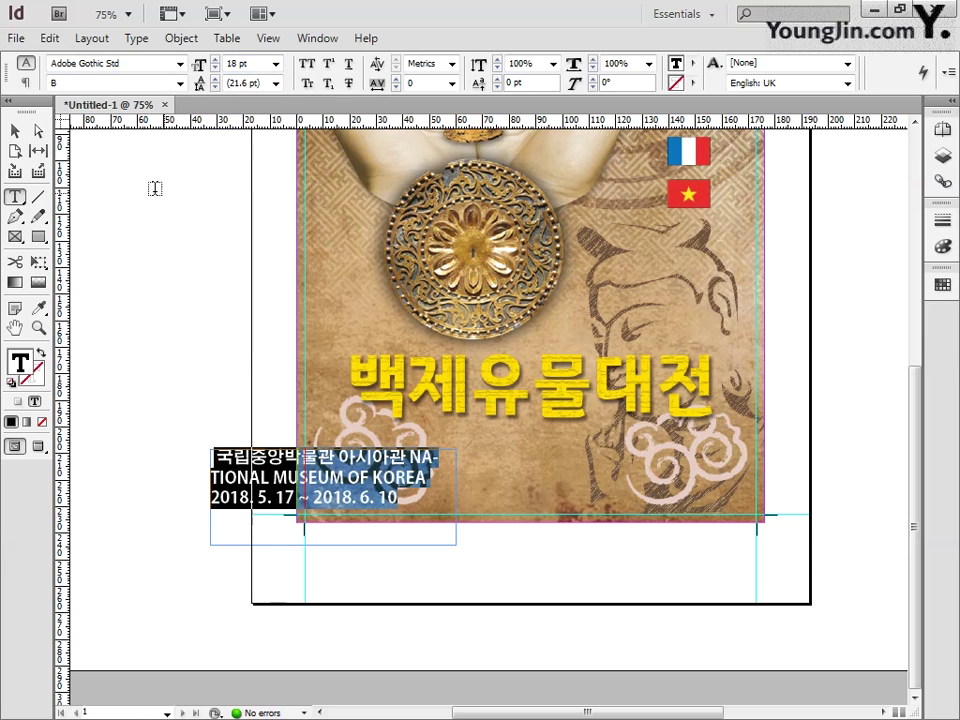
Move the text frame beneath the yellow title to about X 36 mm, Y 200 mm and resize it to about 110 x 28 mm
key(Escape)
drag(388, 476, 571, 453)
drag(634, 470, 684, 470)
Break the museum text into three lines, splitting it after "아시아관" and after "KOREA"
double_click(592, 436)
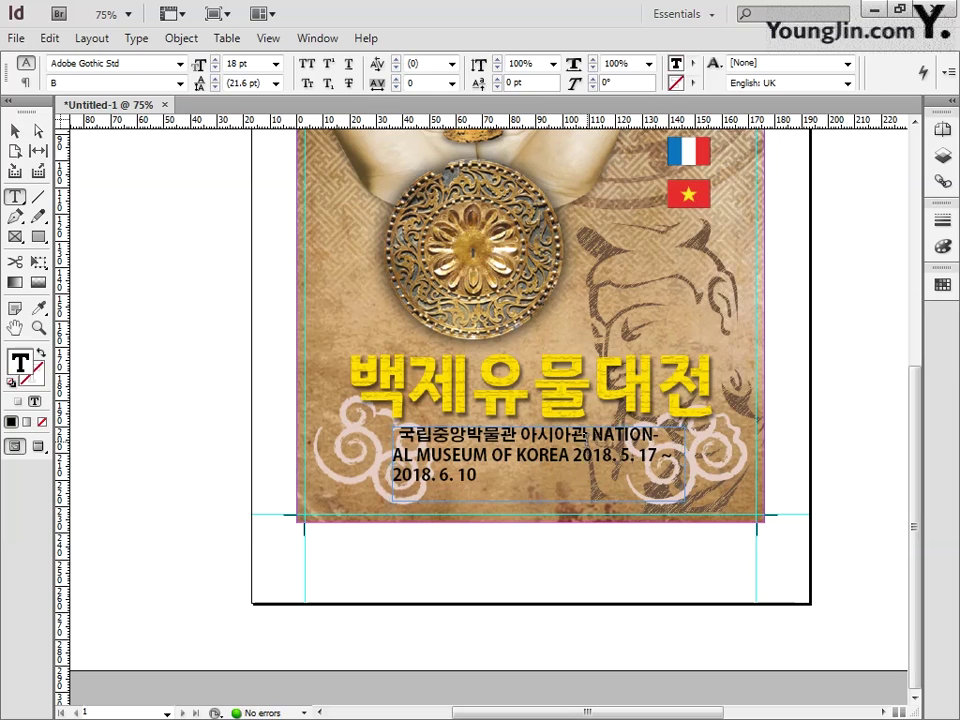
key(shift+Return)
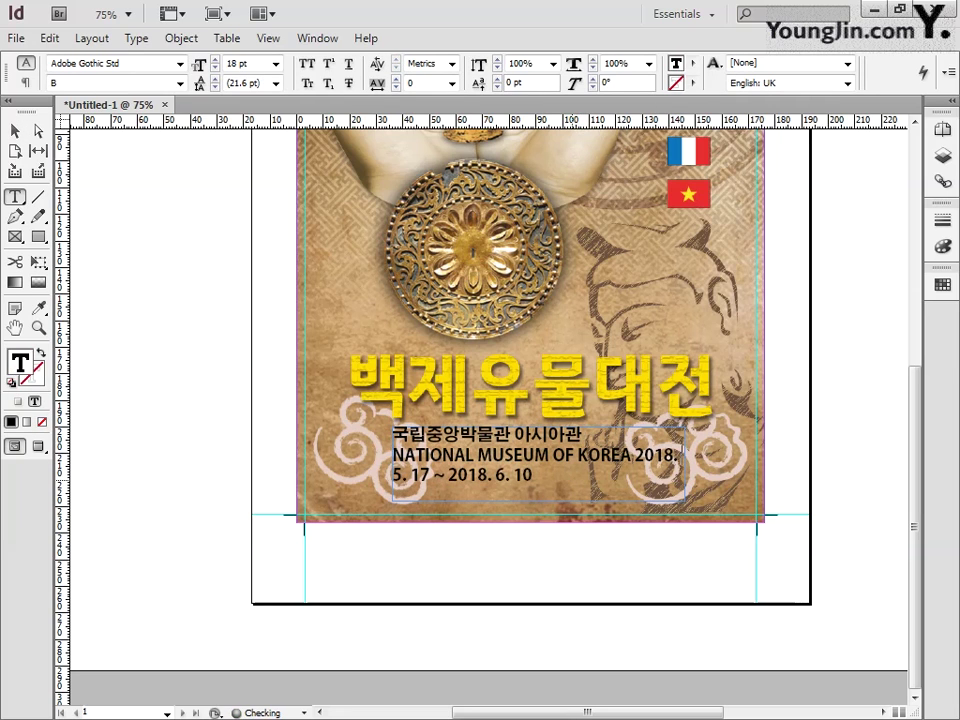
key(End)
key(ctrl+Left)
key(shift+Return)
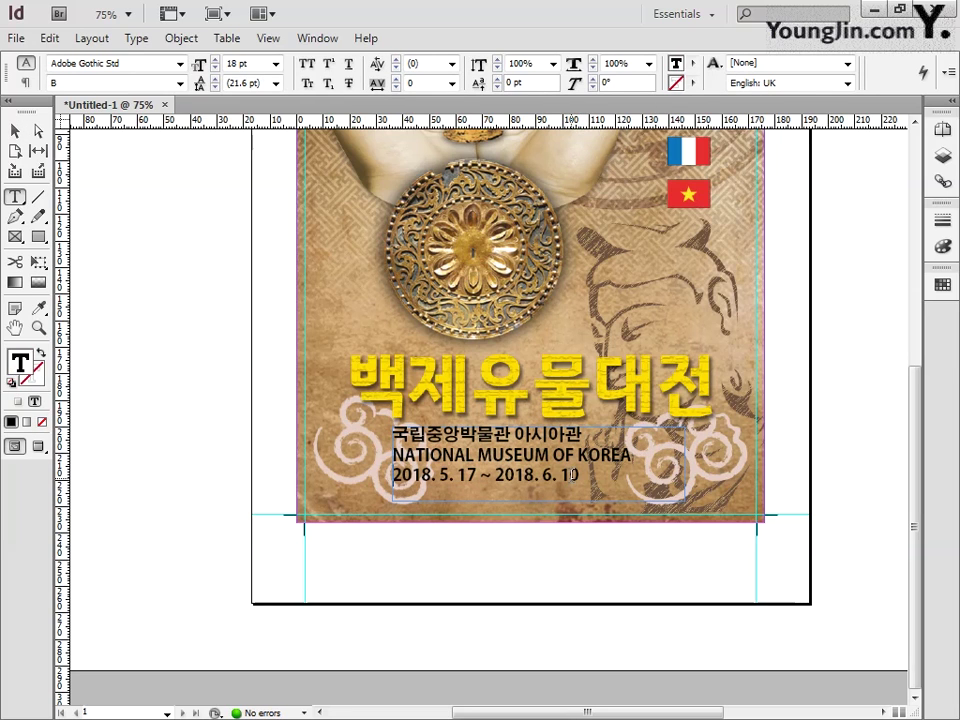
Centre-align the paragraph in the museum text frame
click(16, 128)
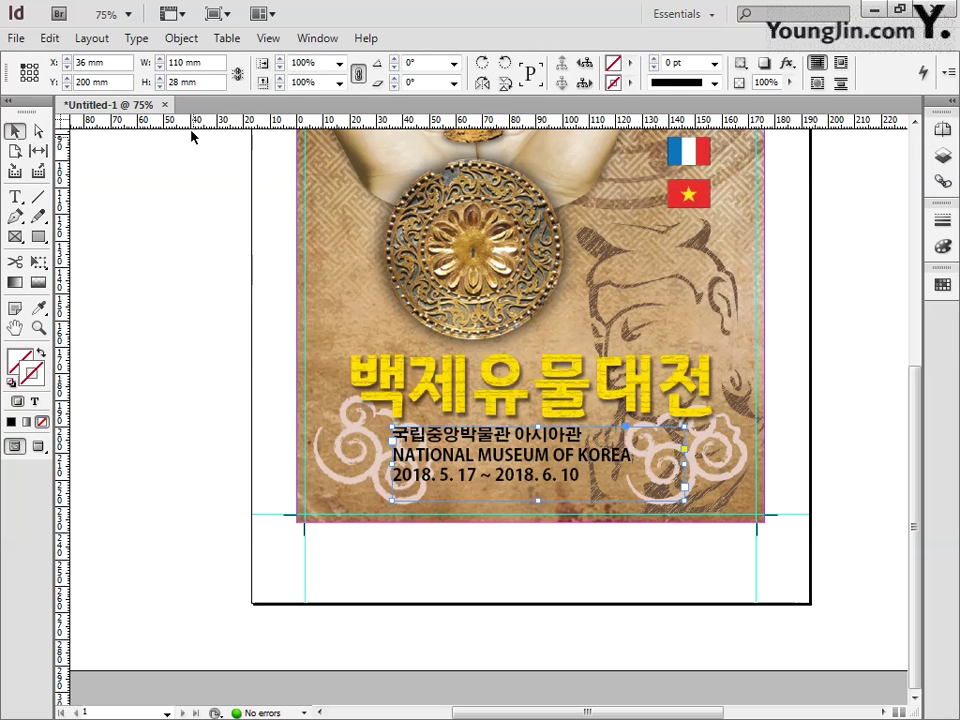
click(137, 40)
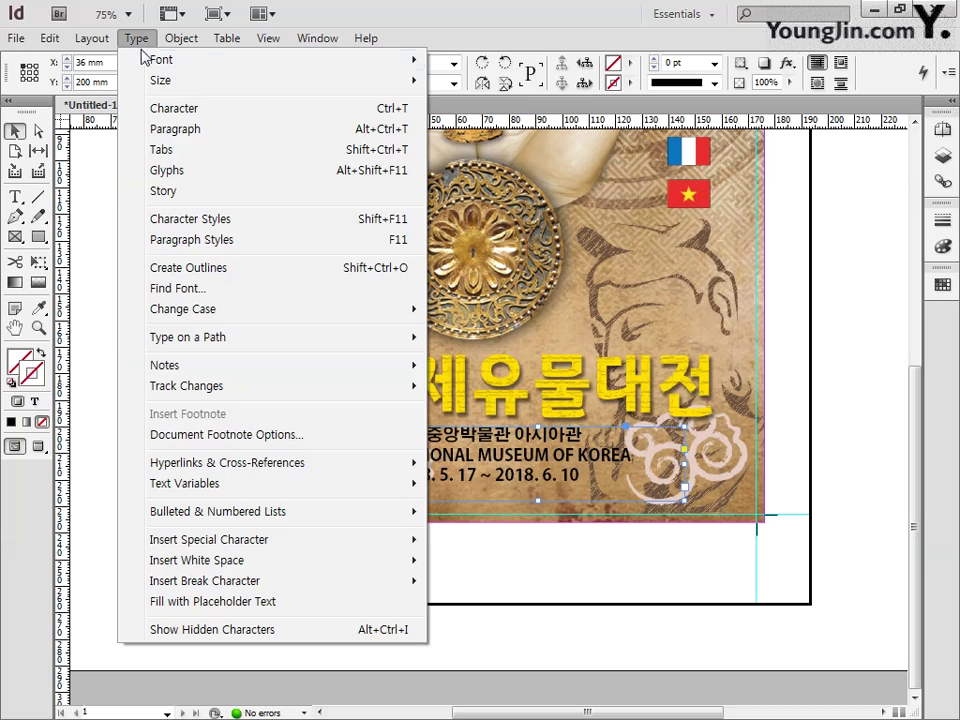
click(165, 129)
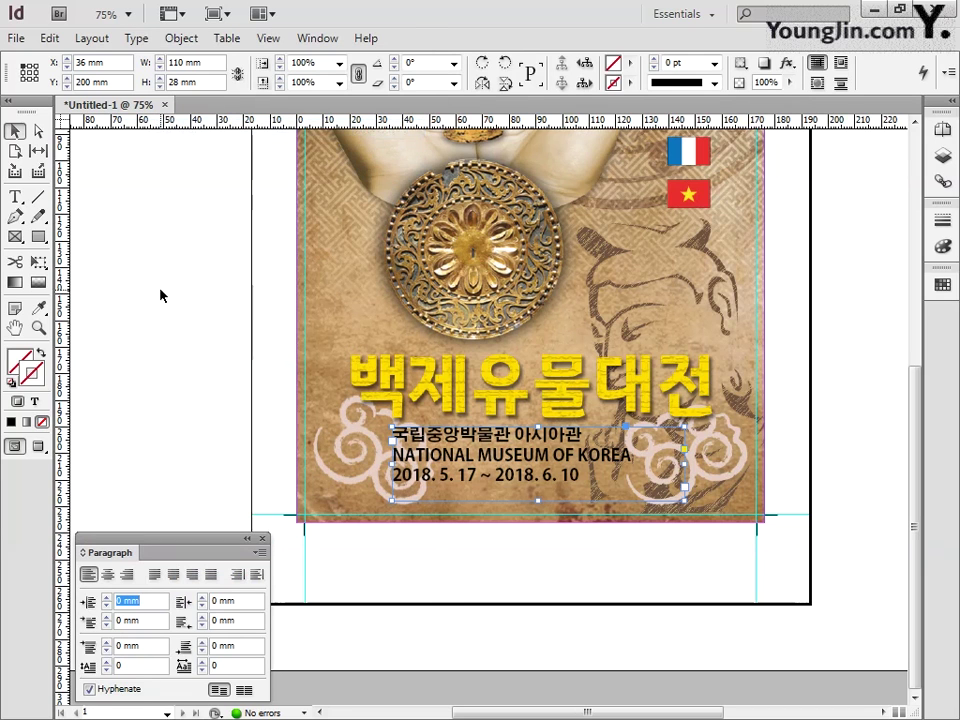
click(107, 575)
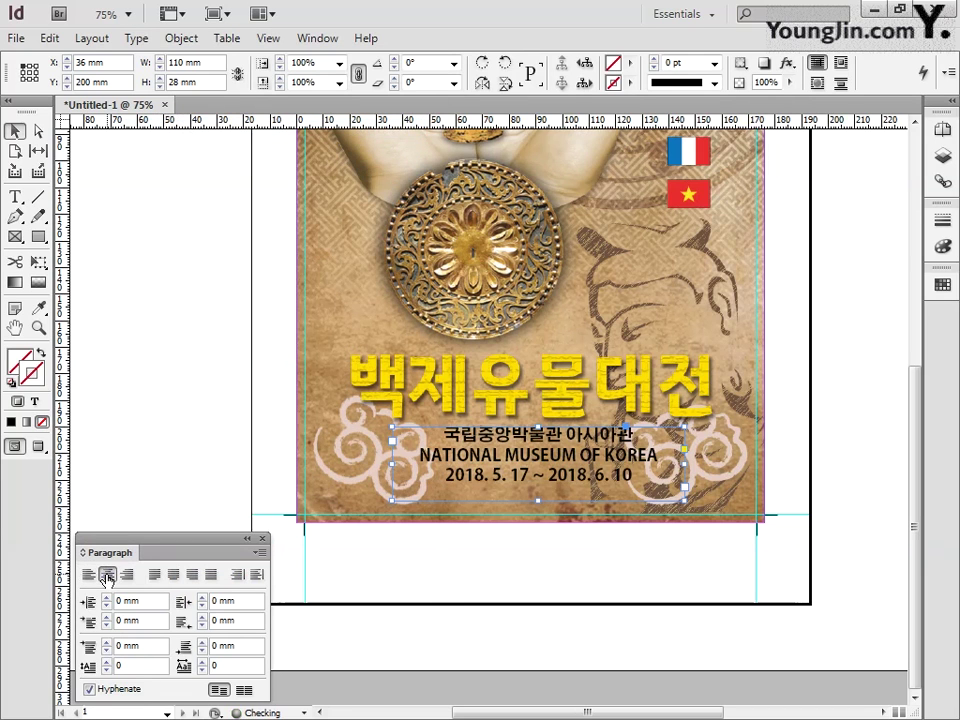
click(262, 539)
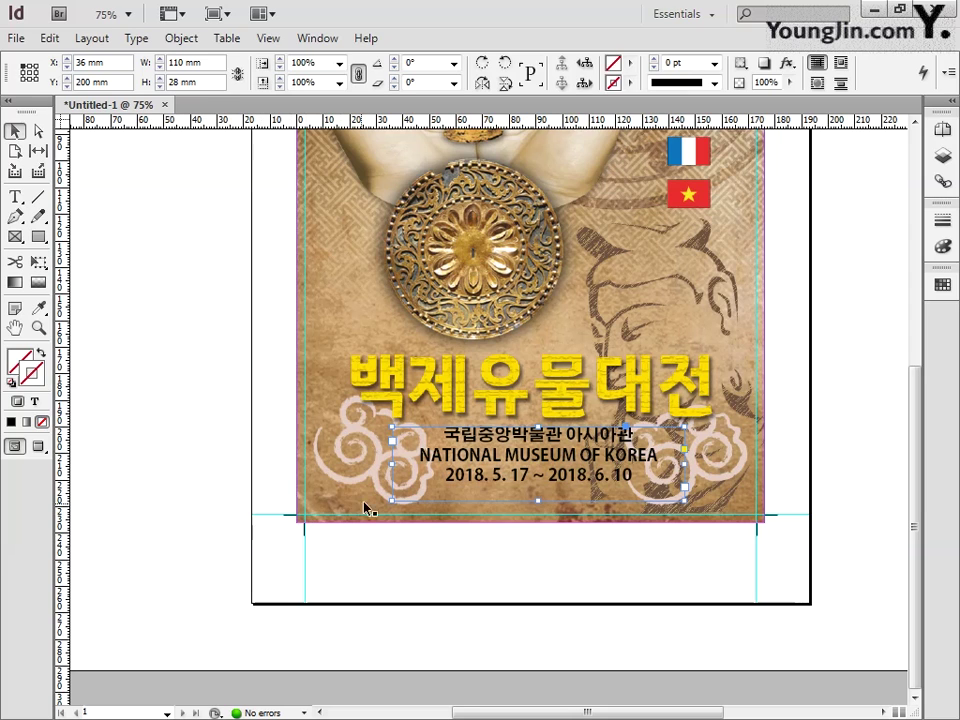
Add an Outer Glow effect to the museum text frame with Normal blending and a white CMYK 0, 0, 0, 0 colour
right_click(528, 458)
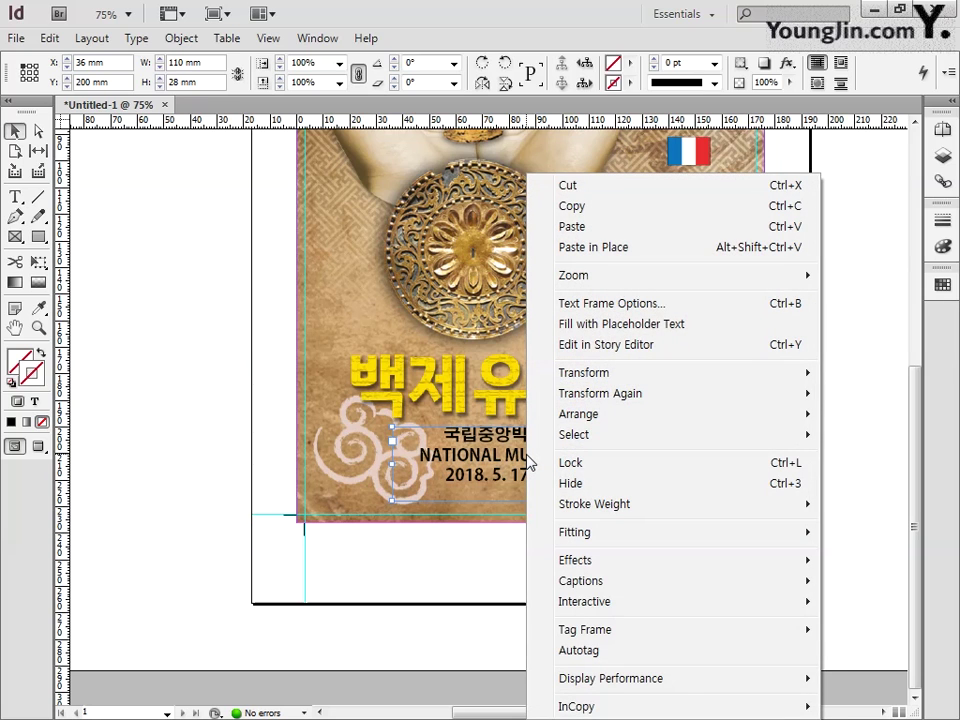
mouse_move(563, 565)
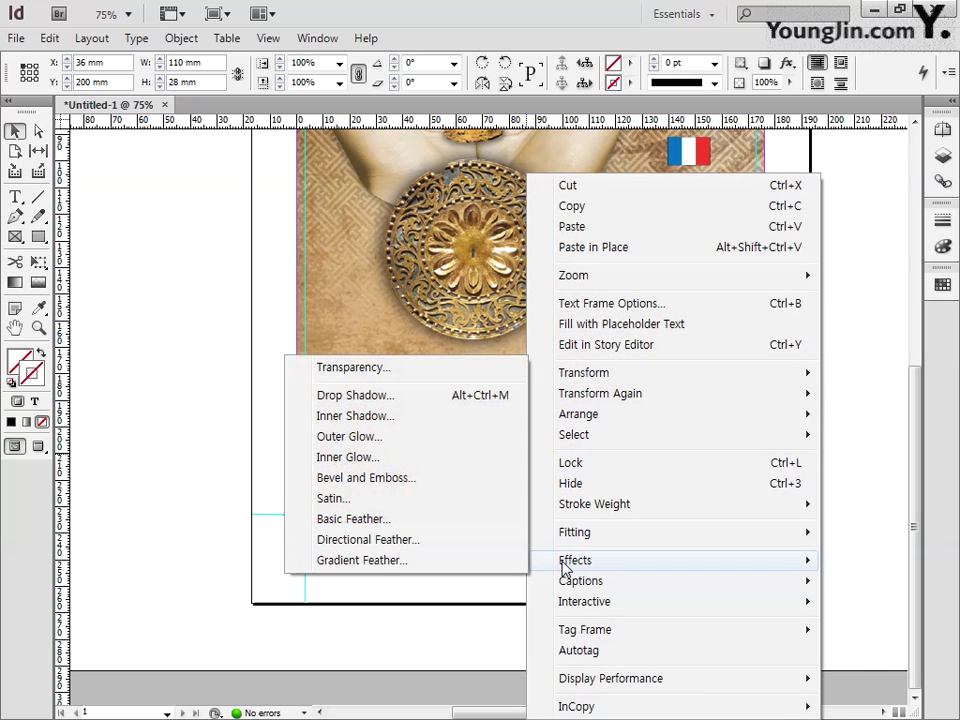
click(381, 438)
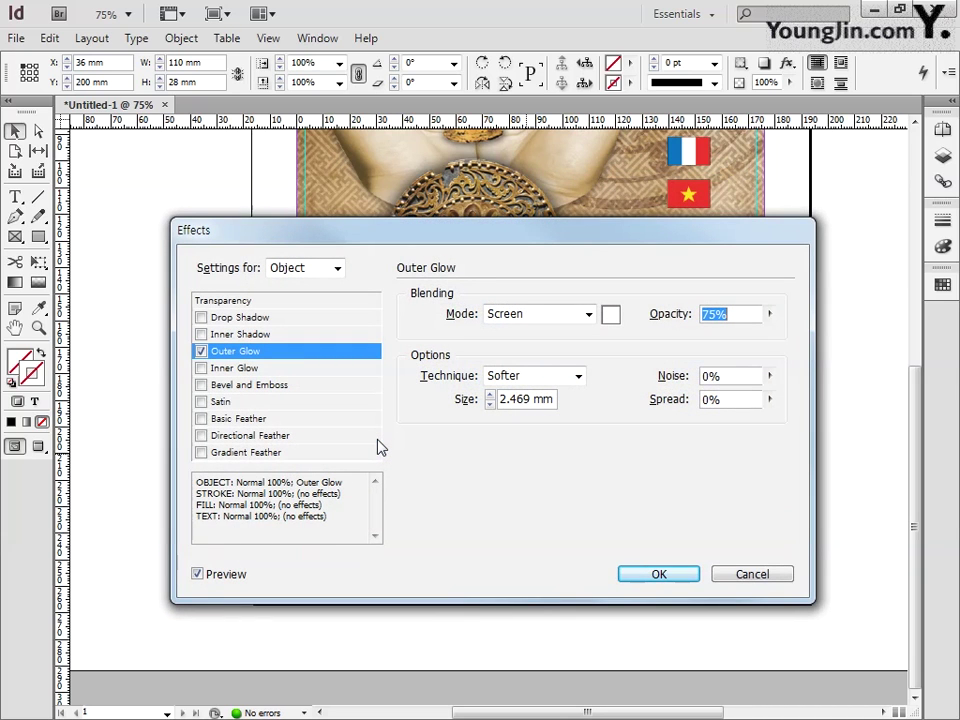
click(521, 318)
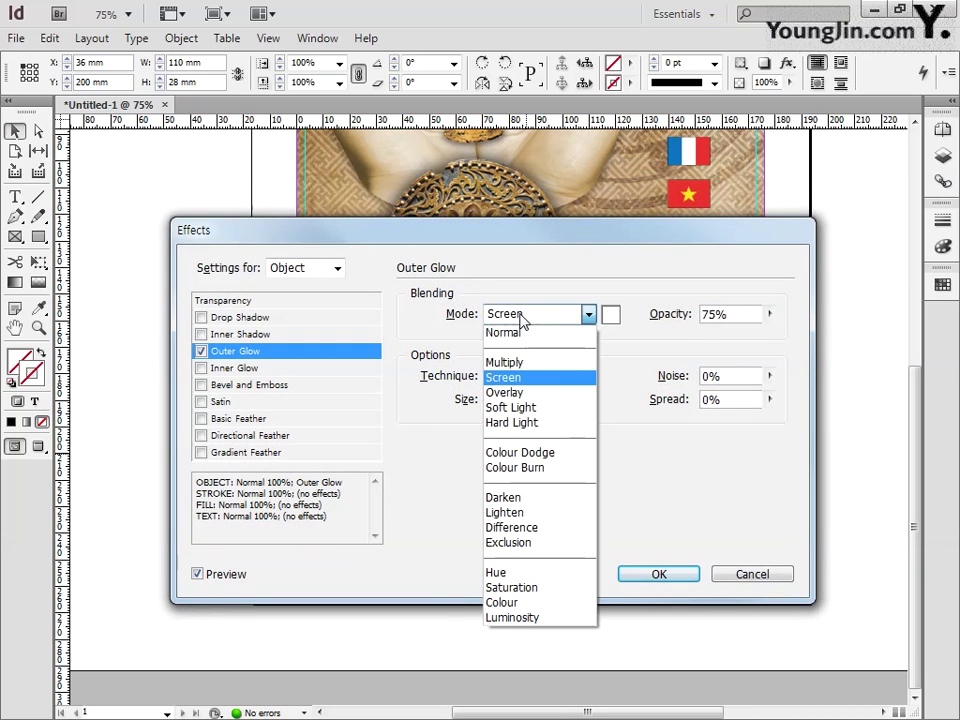
click(578, 334)
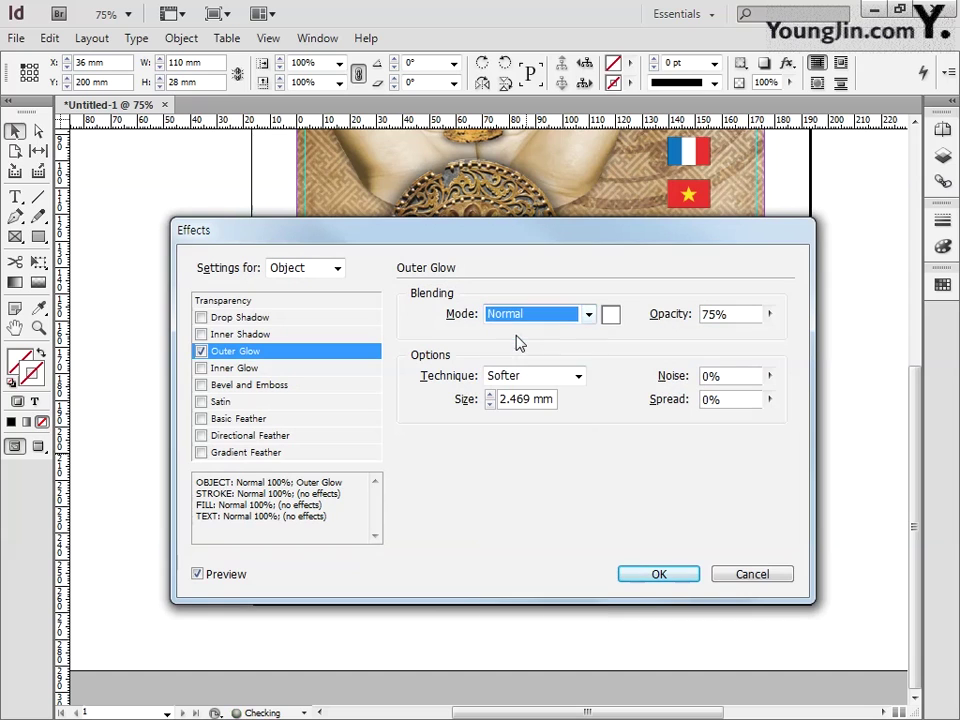
click(611, 315)
click(468, 311)
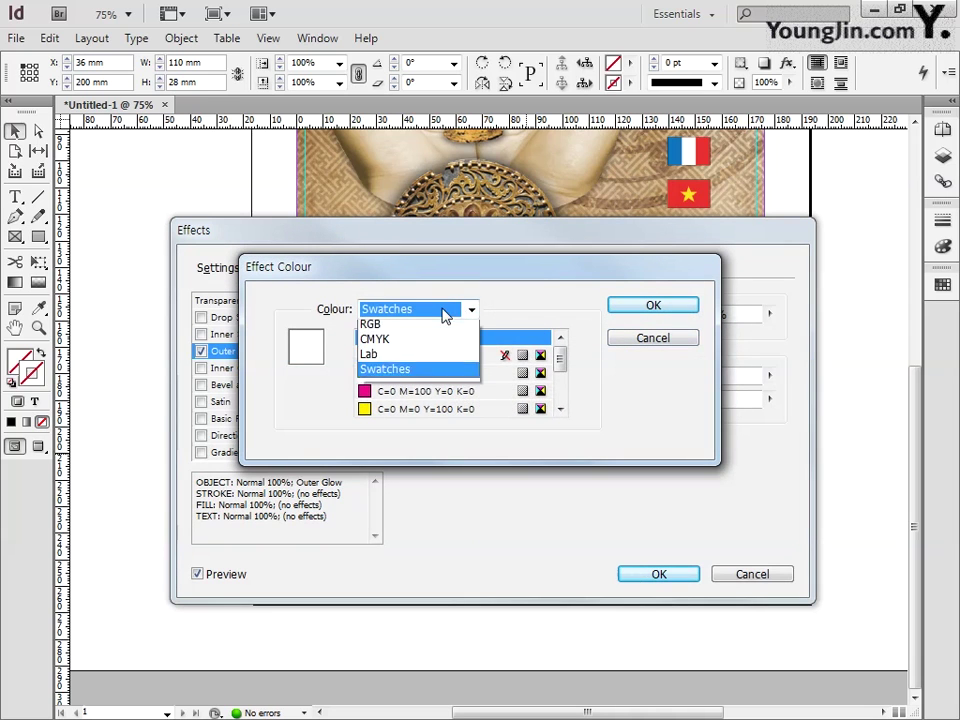
click(411, 340)
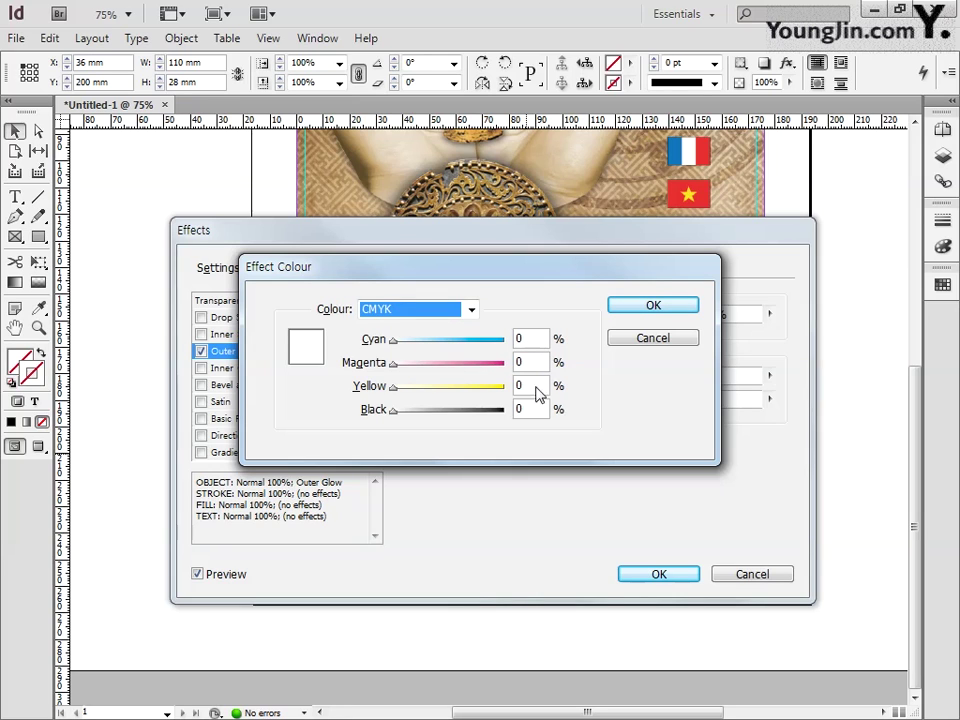
click(633, 312)
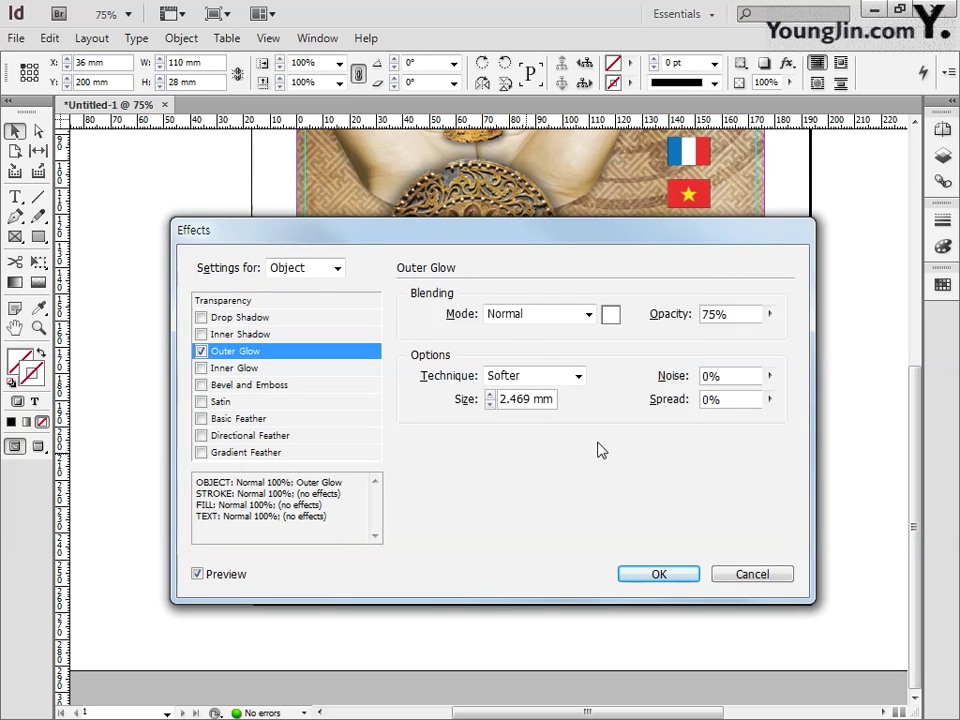
Set the outer glow to 85% opacity, 1.6 mm size and 20% spread, and apply it
drag(737, 319, 649, 318)
text(85)
drag(500, 400, 621, 388)
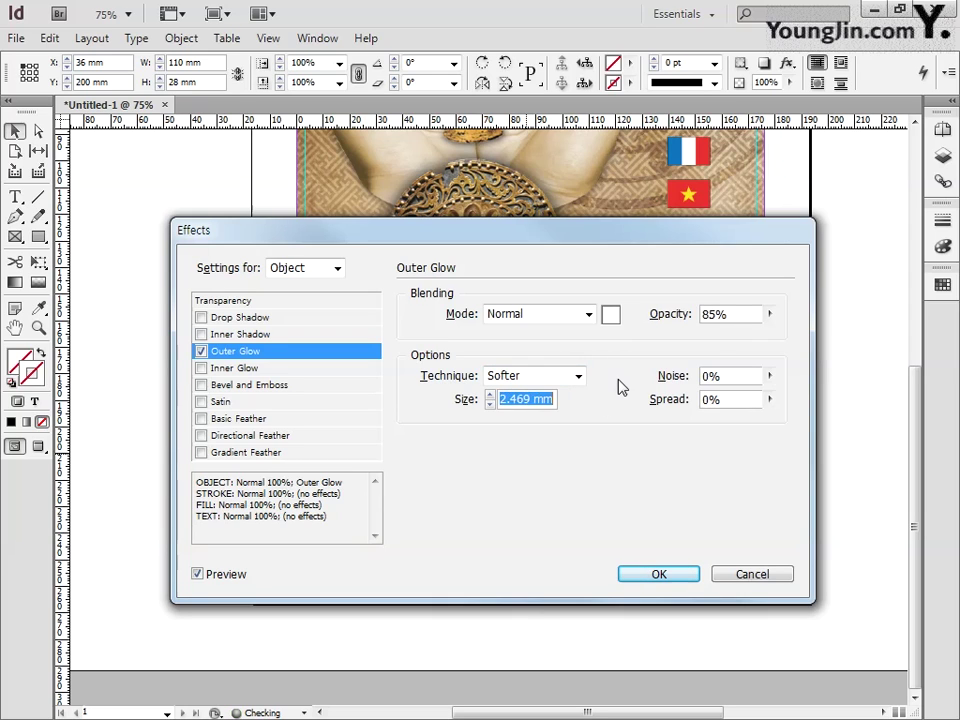
text(1.6)
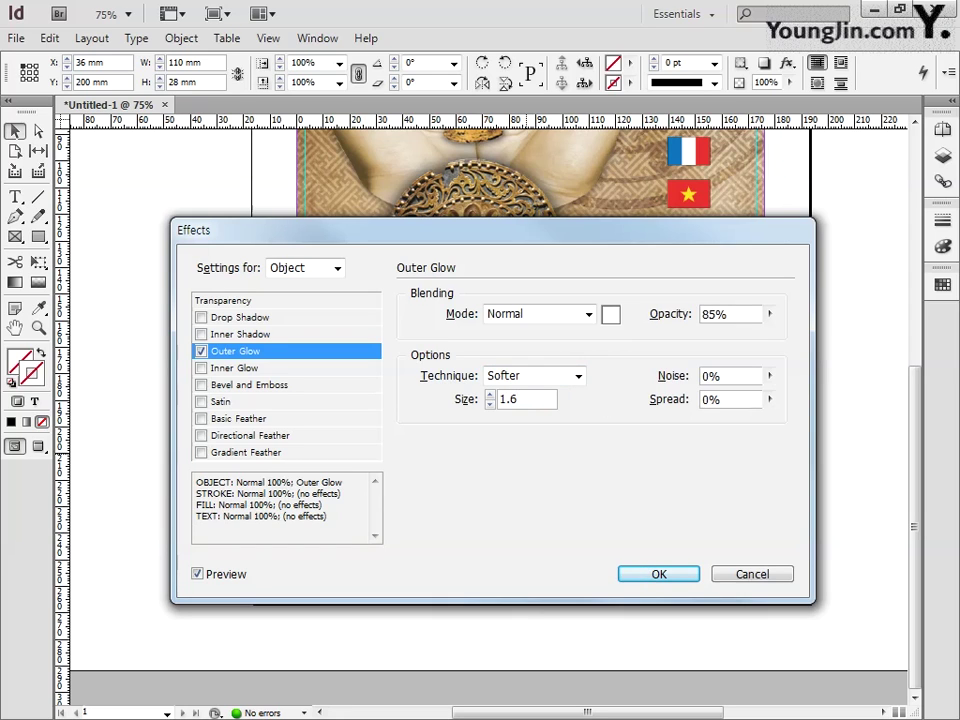
key(Tab)
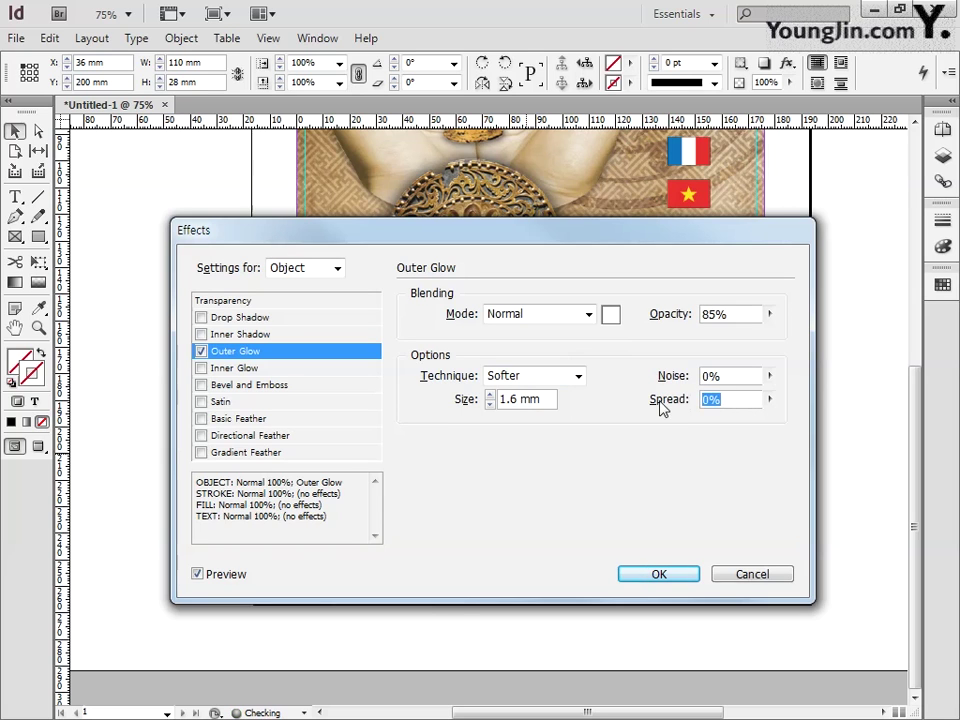
text(20)
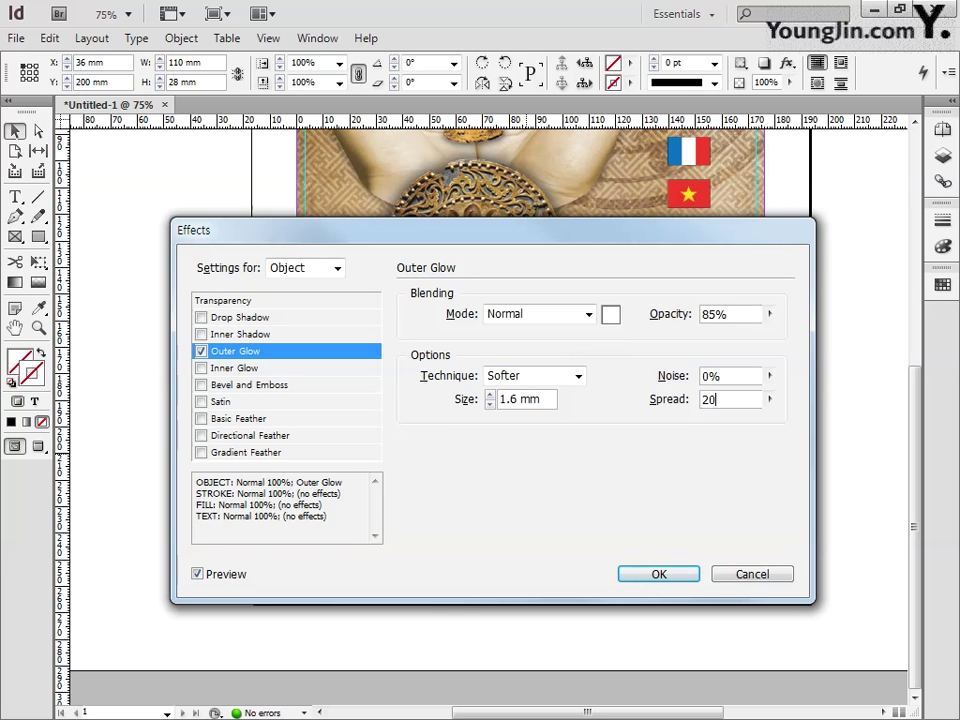
click(659, 575)
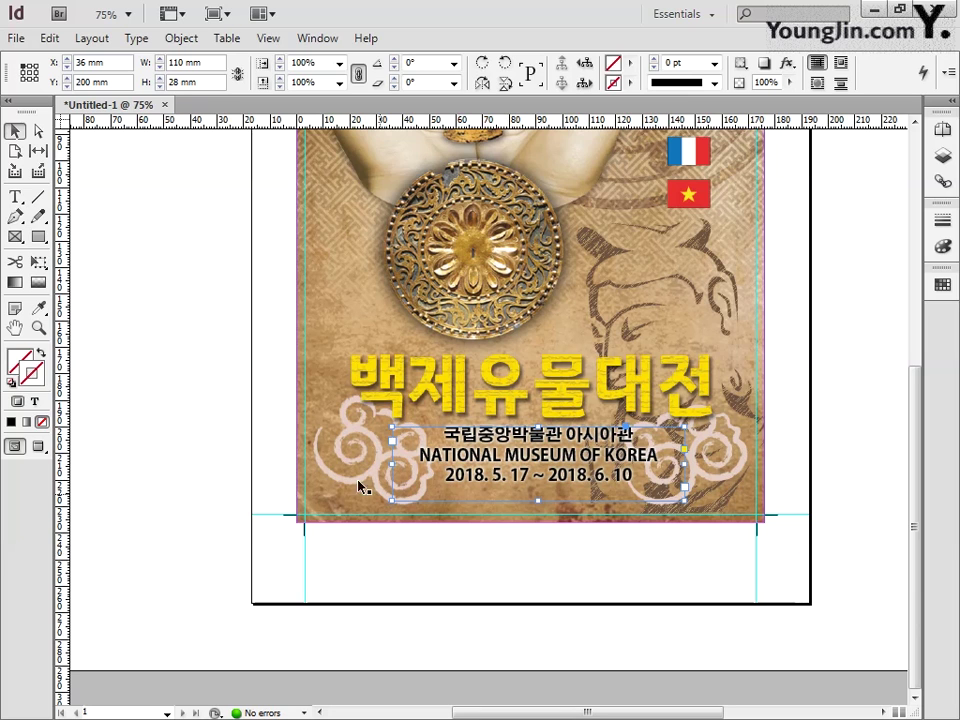
Draw a circle about 58.8 mm in diameter centred on the Japanese flag and remove its stroke
drag(714, 336, 596, 504)
key(ctrl+equal)
key(ctrl+equal)
key(ctrl+equal)
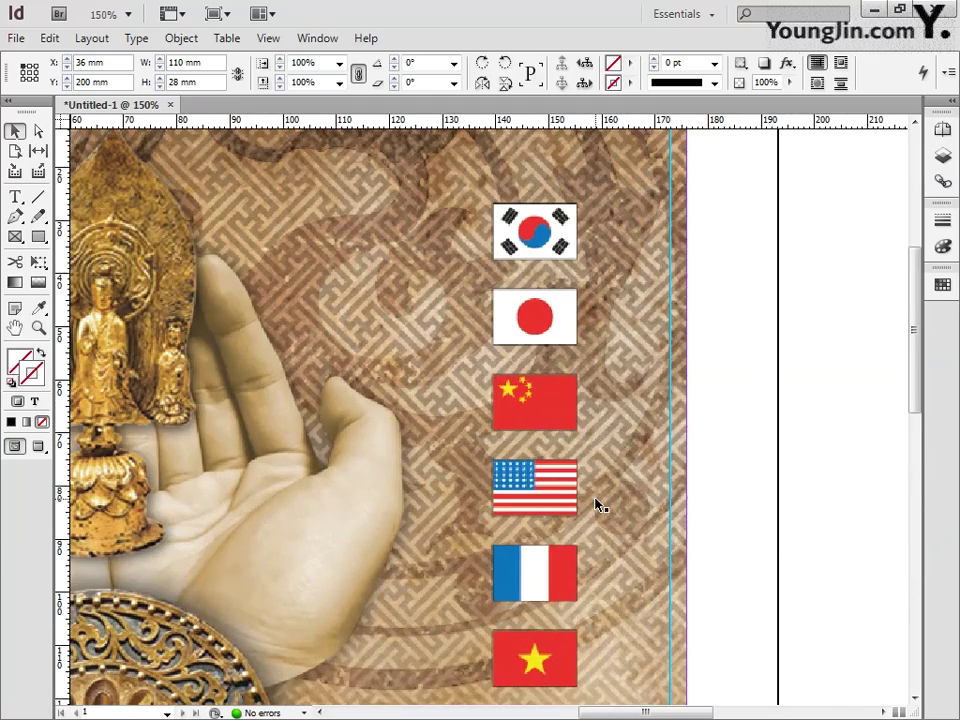
drag(618, 422, 574, 520)
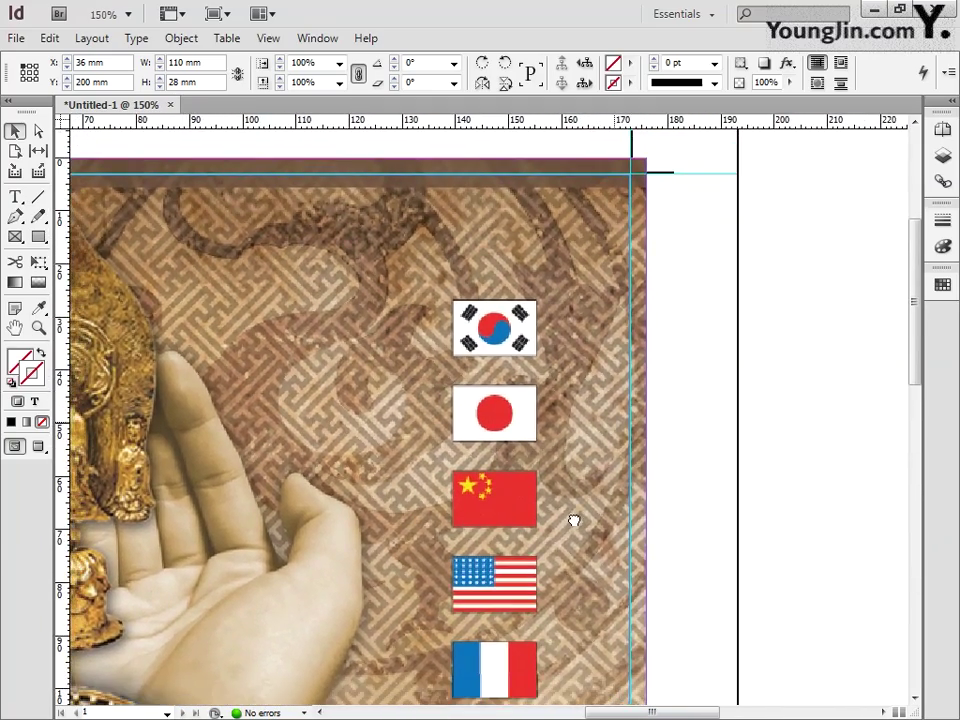
click(40, 237)
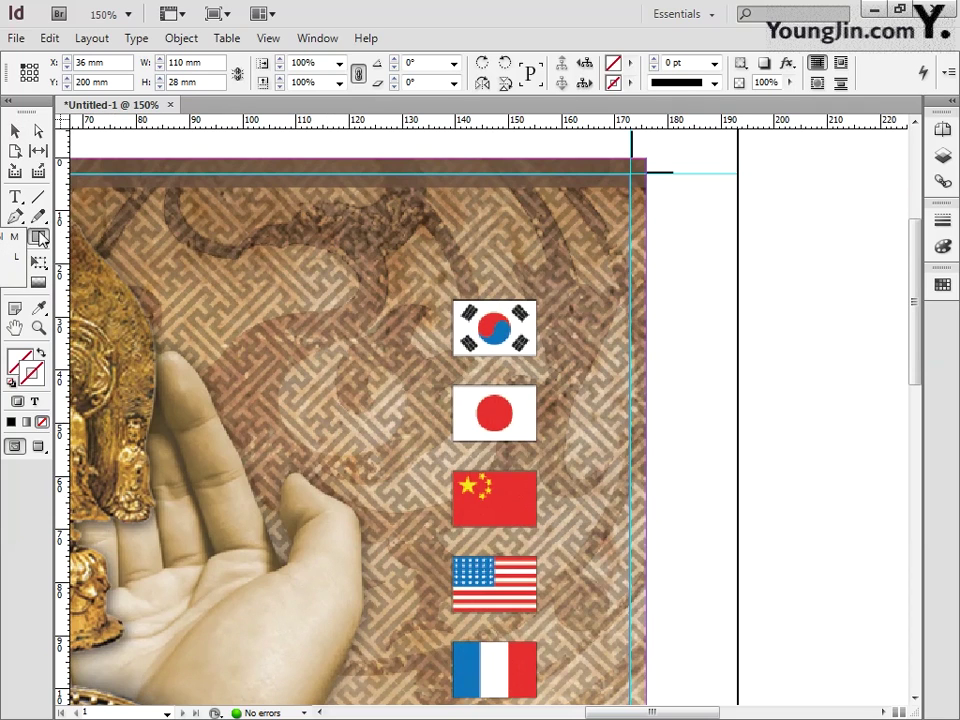
click(25, 256)
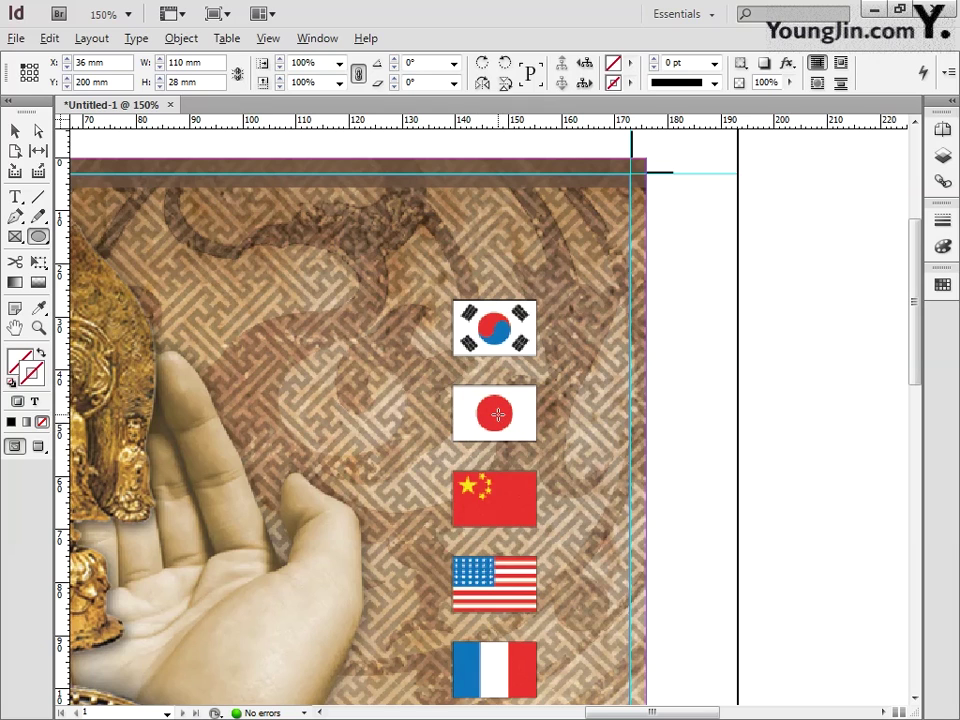
drag(497, 414, 653, 258)
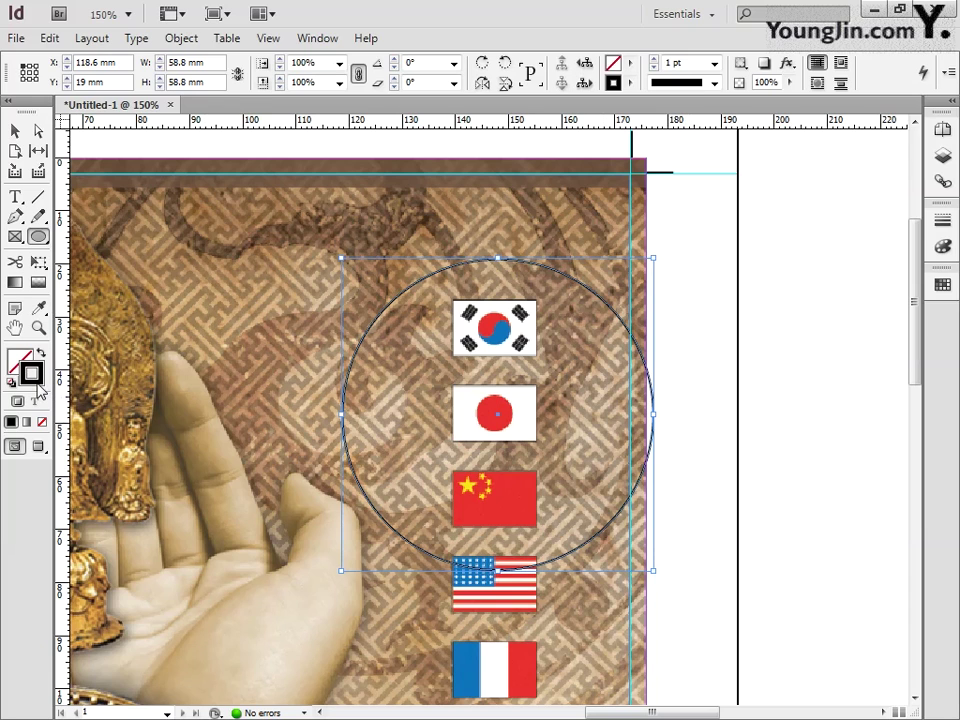
click(41, 423)
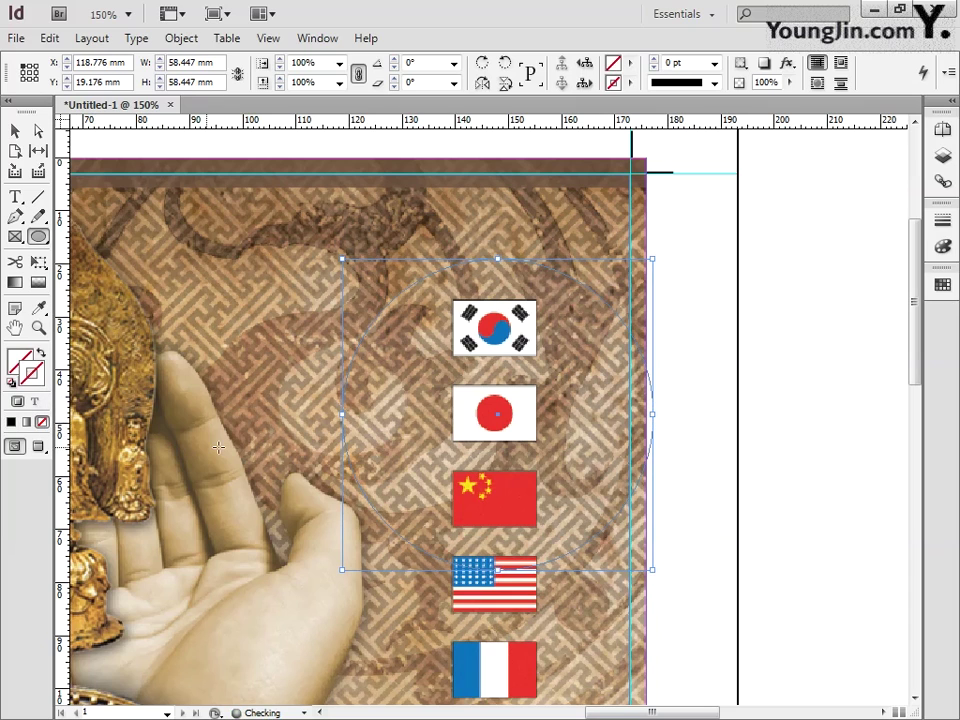
Add the path text "백제를 이제 다음의 나라에서" along the upper arc of the circle
click(15, 197)
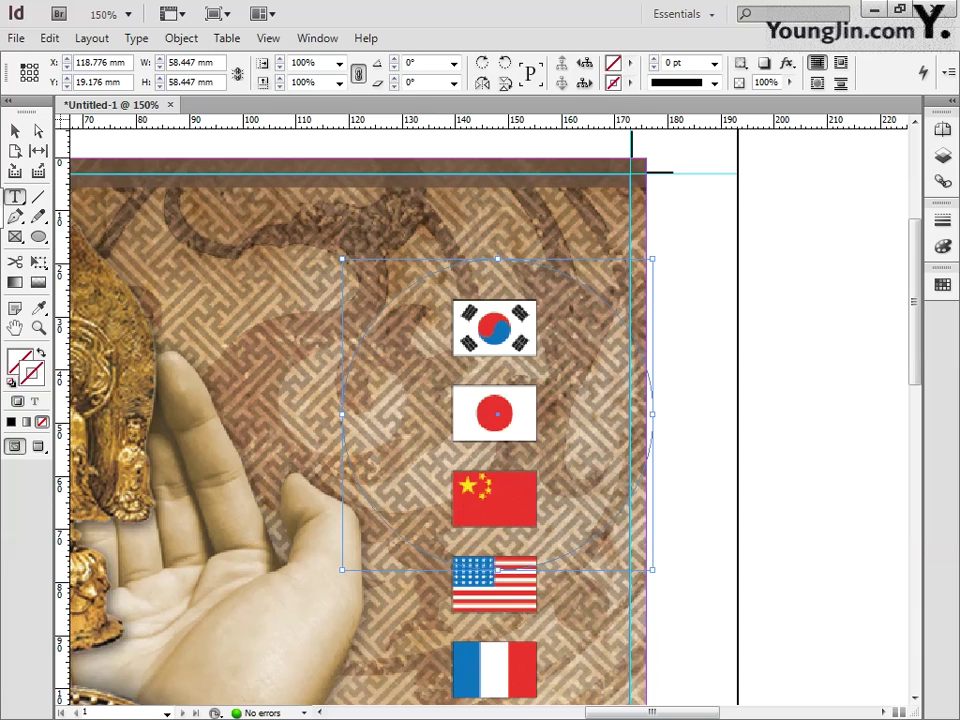
key(shift+t)
click(384, 305)
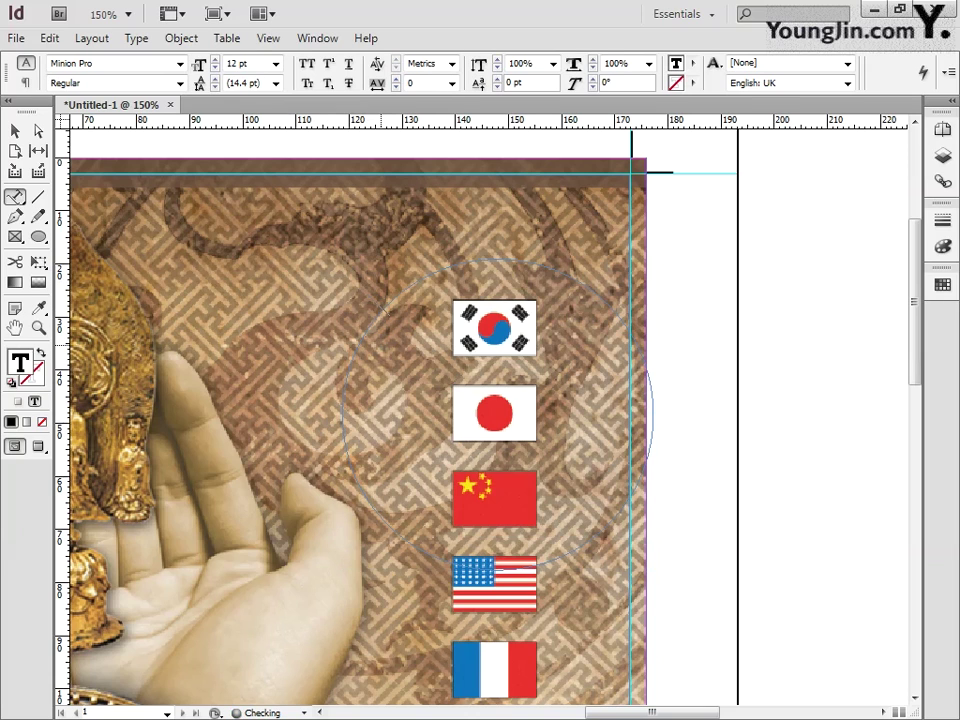
text(대한민국)
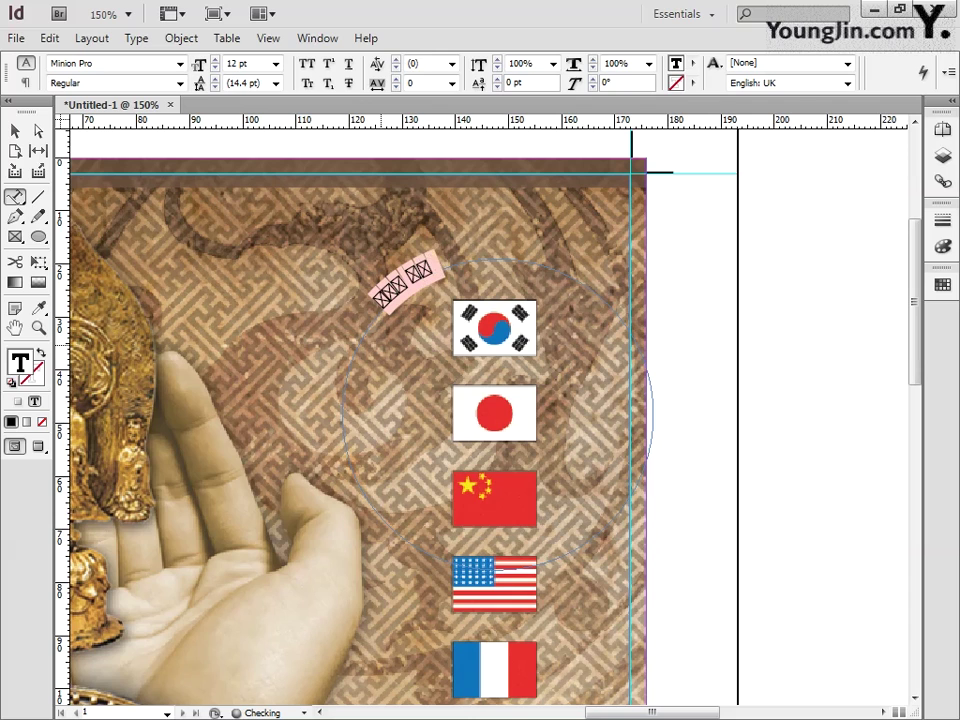
text( 일본 중국)
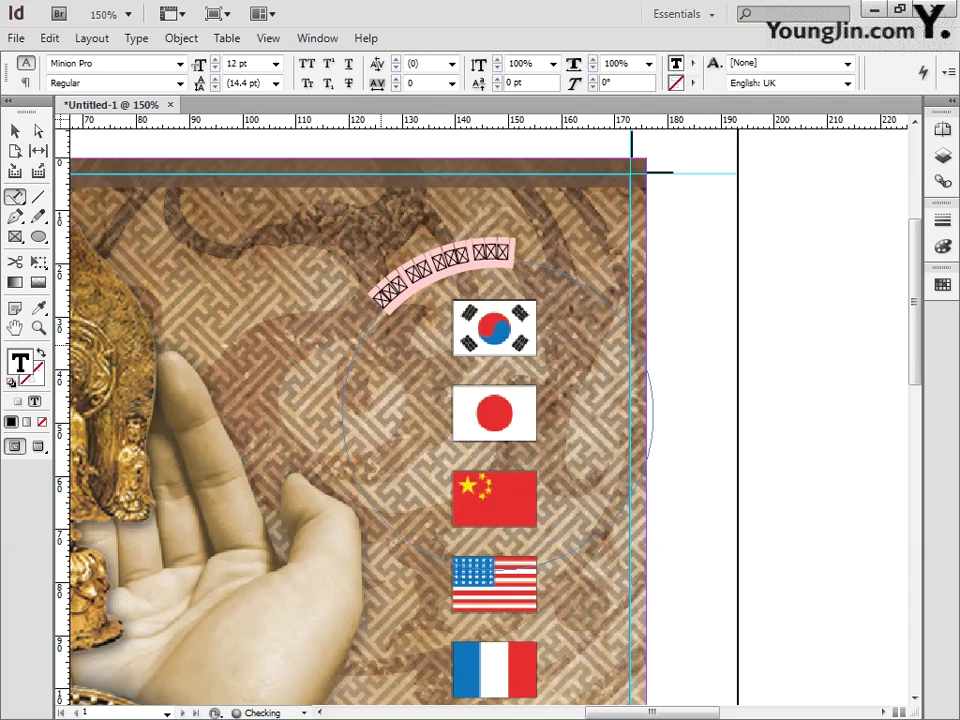
text(미)
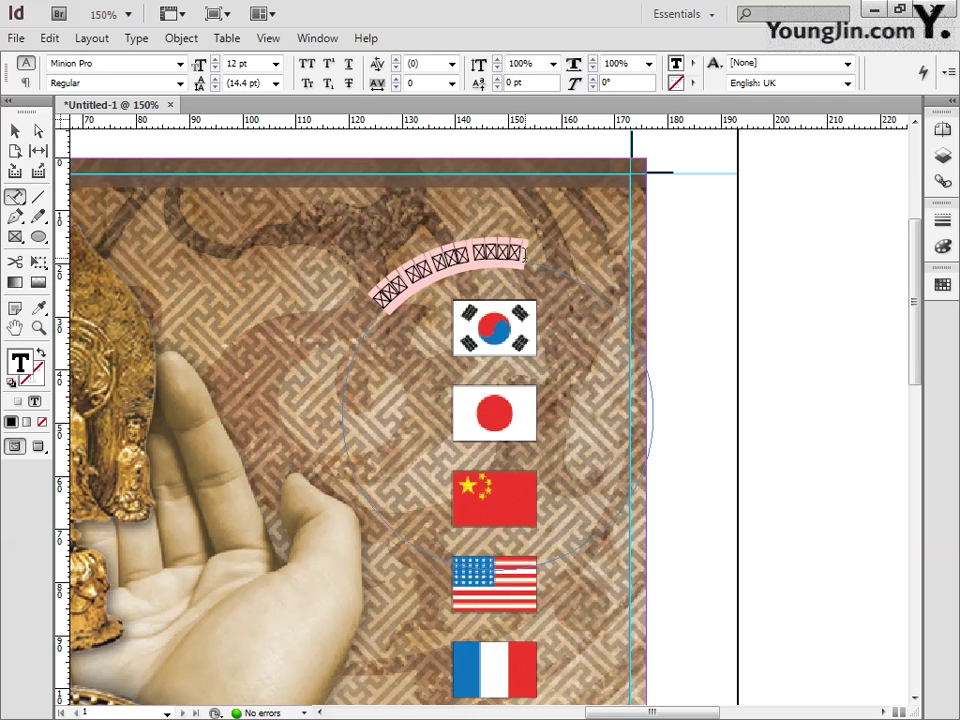
Change the font of all the text on the circle to Adobe Gothic Std
key(shift+Left)
key(shift+Left)
key(shift+Left)
key(shift+Left)
key(shift+Left)
key(shift+Left)
key(shift+Left)
key(shift+Left)
key(shift+Left)
key(shift+Left)
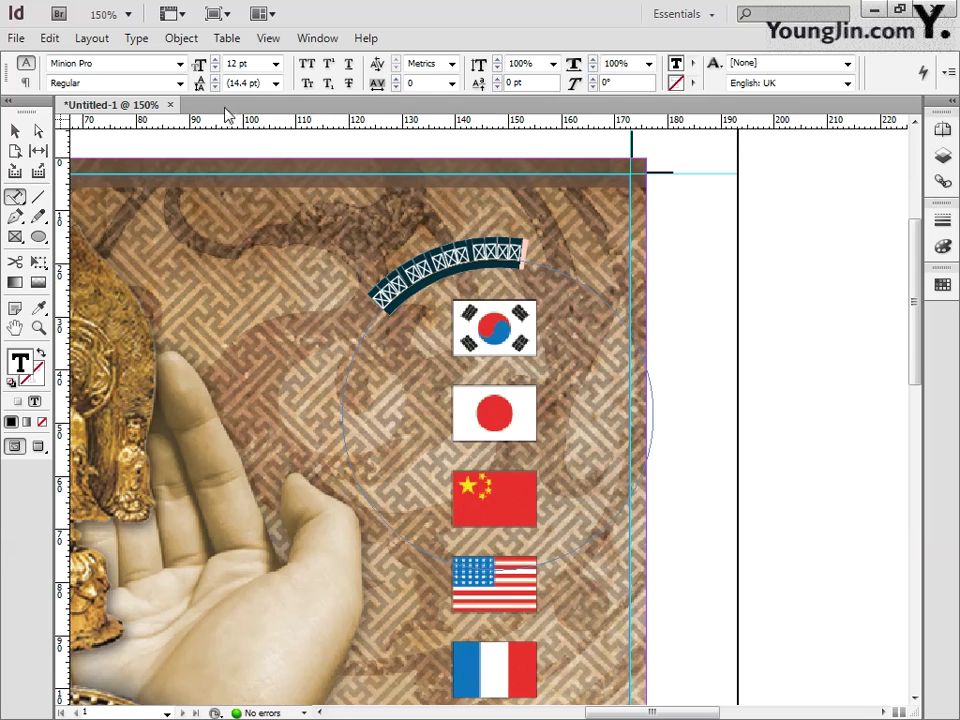
click(180, 63)
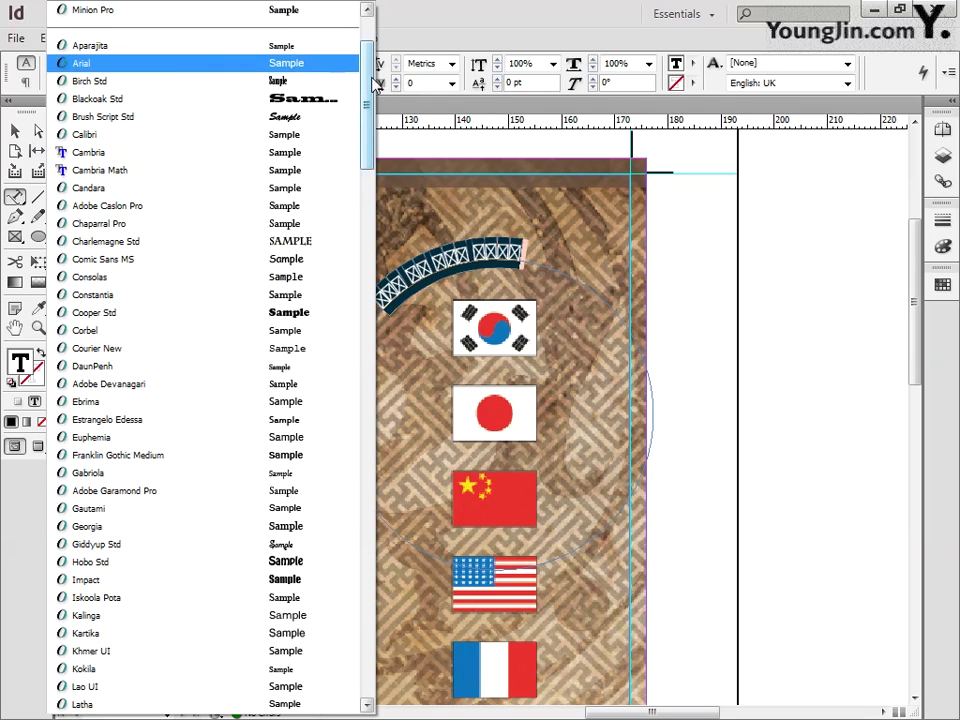
drag(375, 85, 375, 36)
click(335, 16)
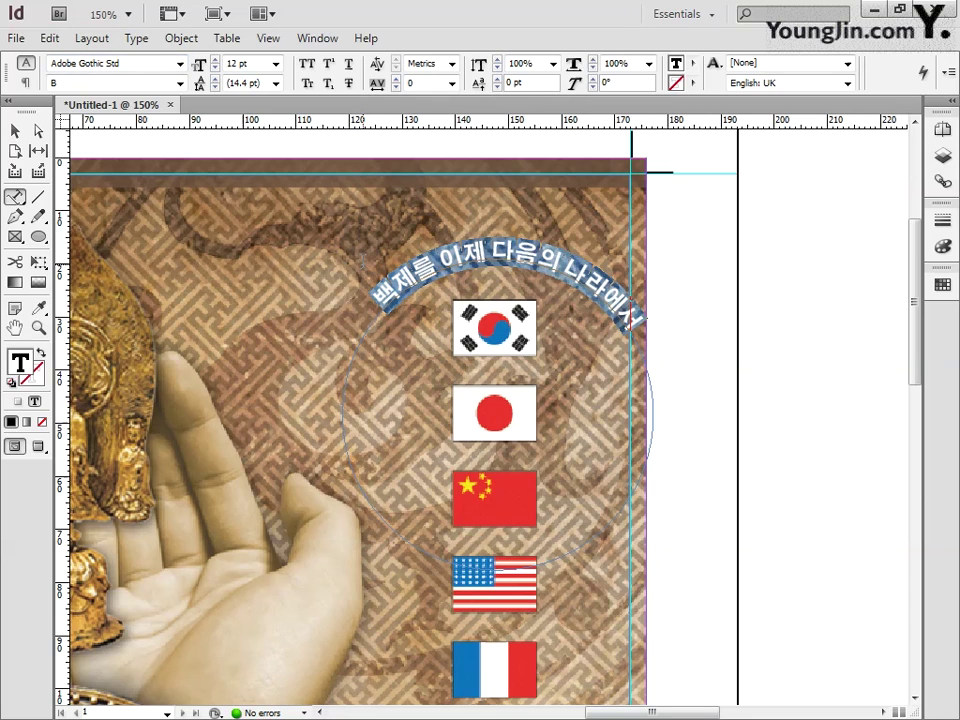
Set the curved text's size to 8 pt and its tracking to 50
click(276, 63)
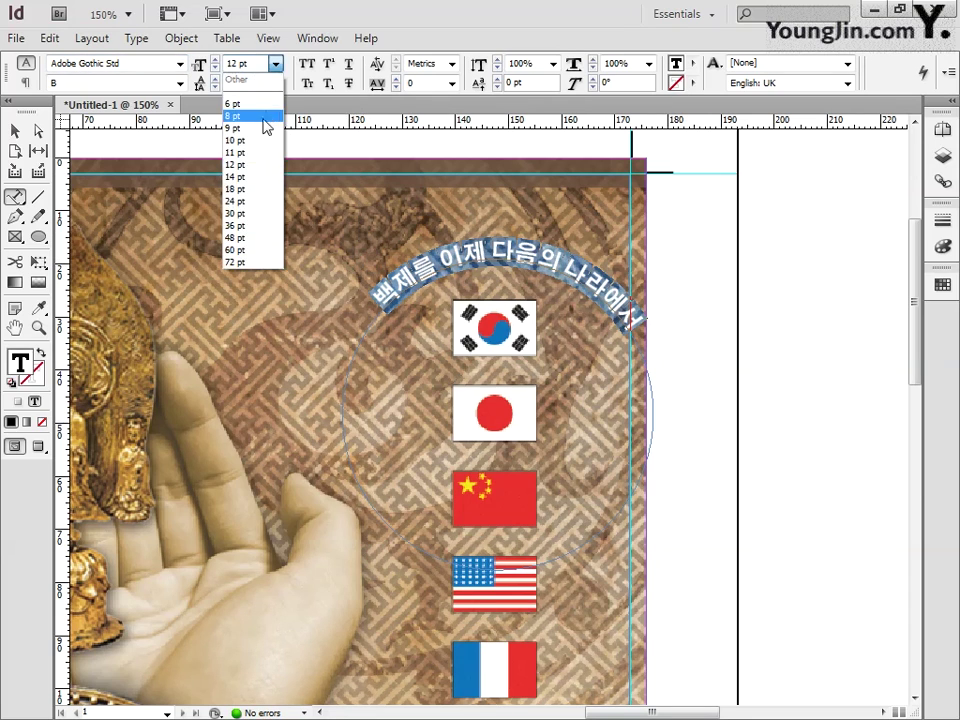
click(266, 127)
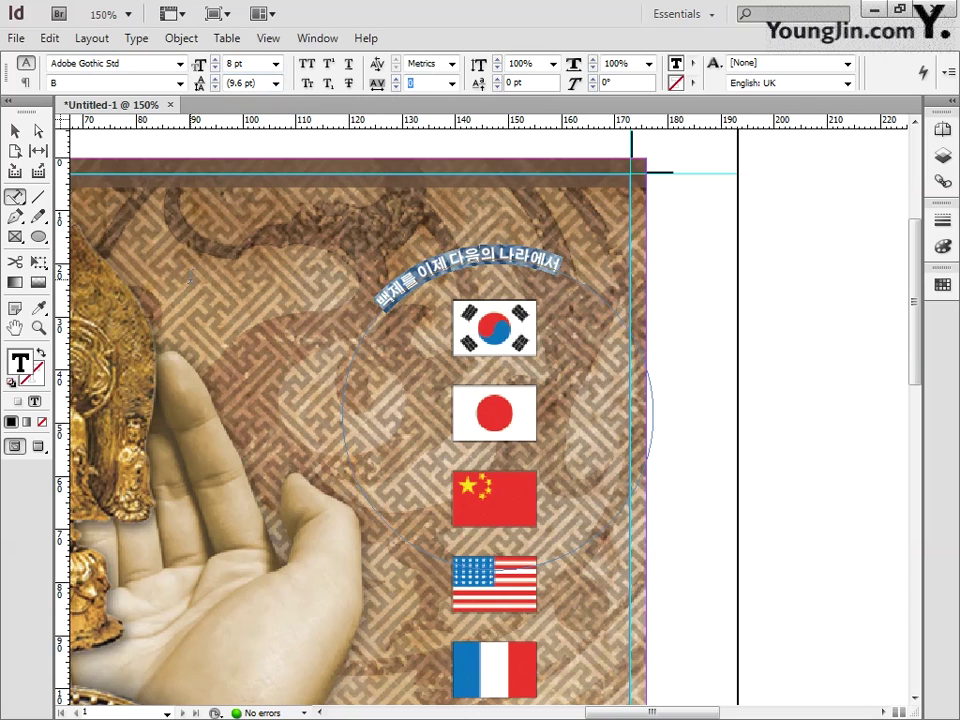
click(451, 83)
click(430, 250)
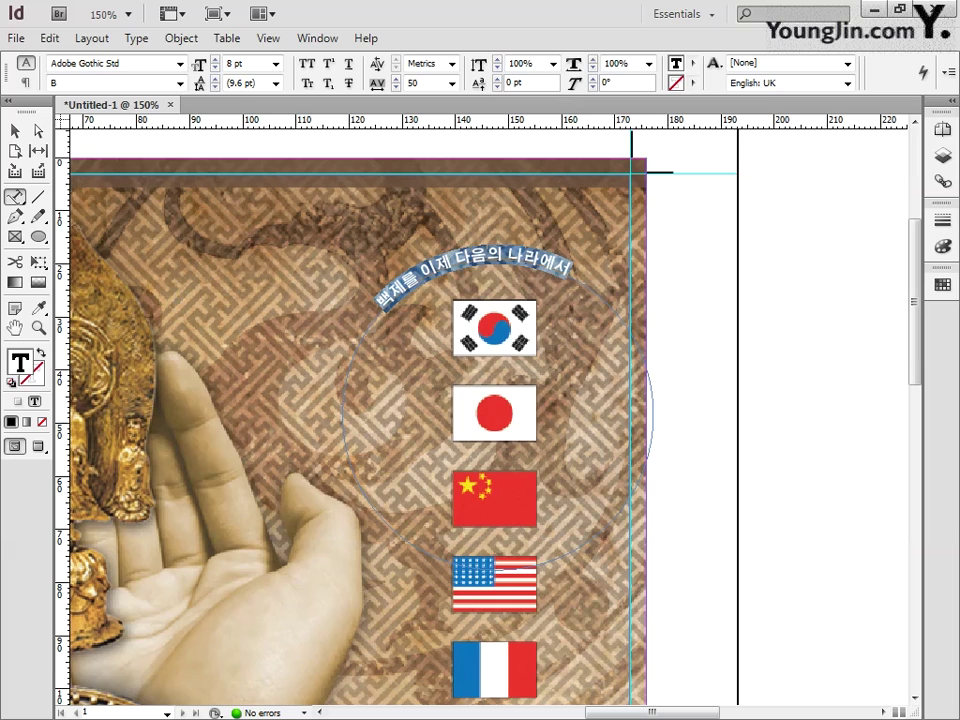
Fill the curved text with white and shift its start along the circle to centre it above the Korean flag
double_click(19, 362)
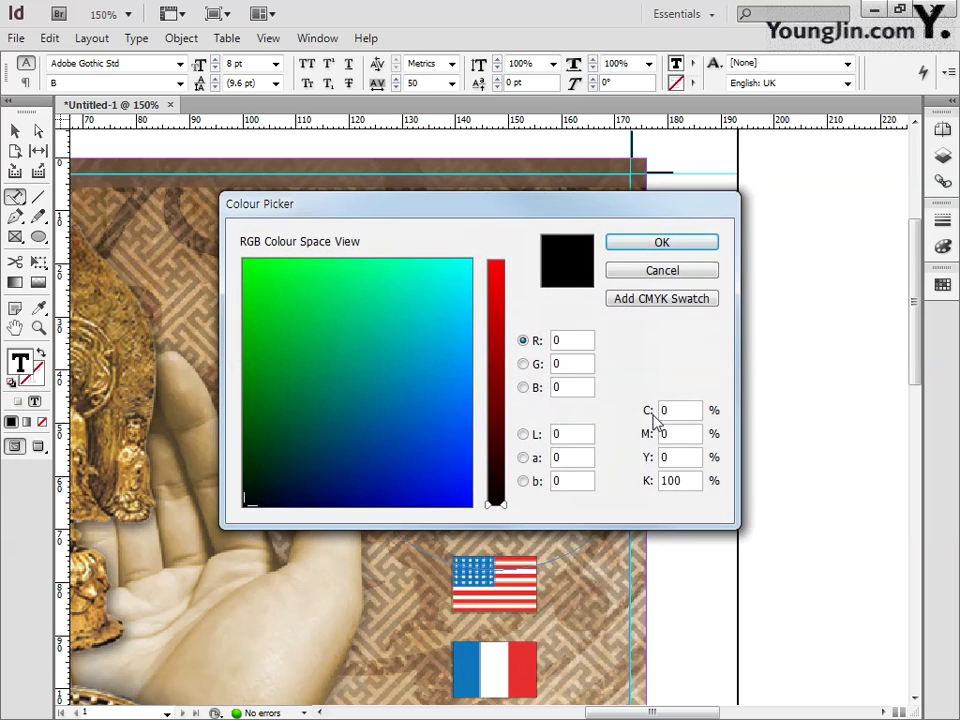
click(681, 413)
key(Tab)
click(640, 270)
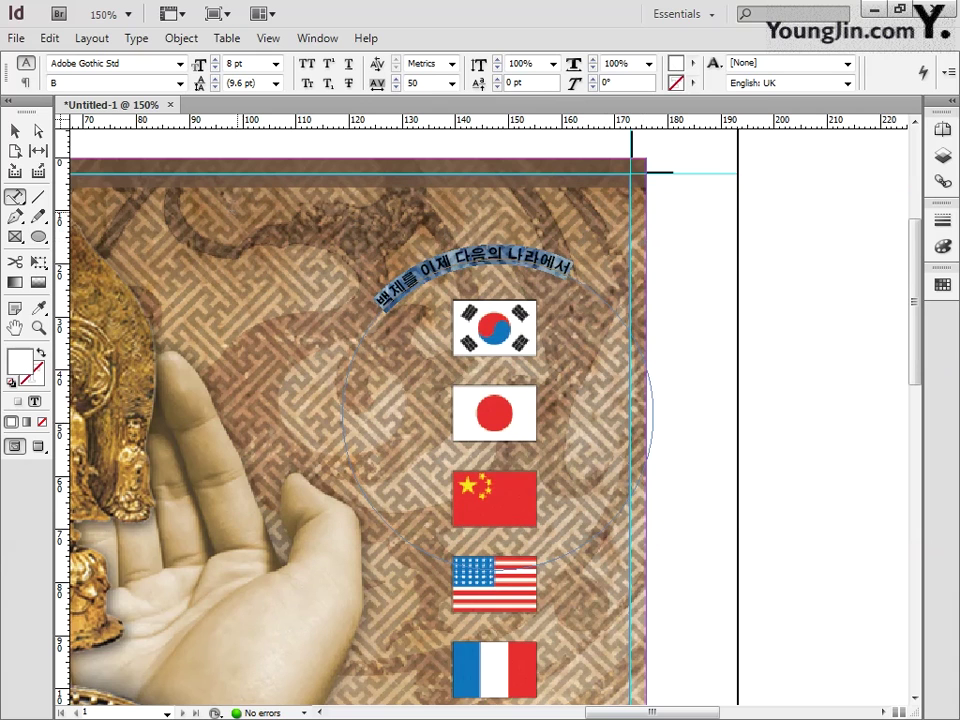
click(20, 133)
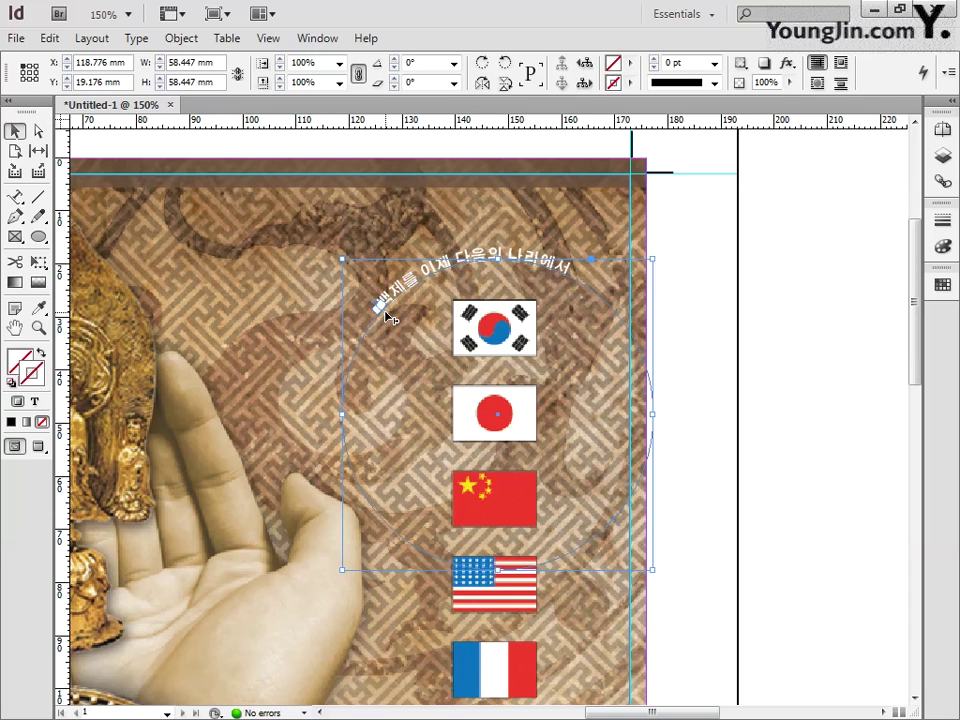
drag(390, 317, 405, 300)
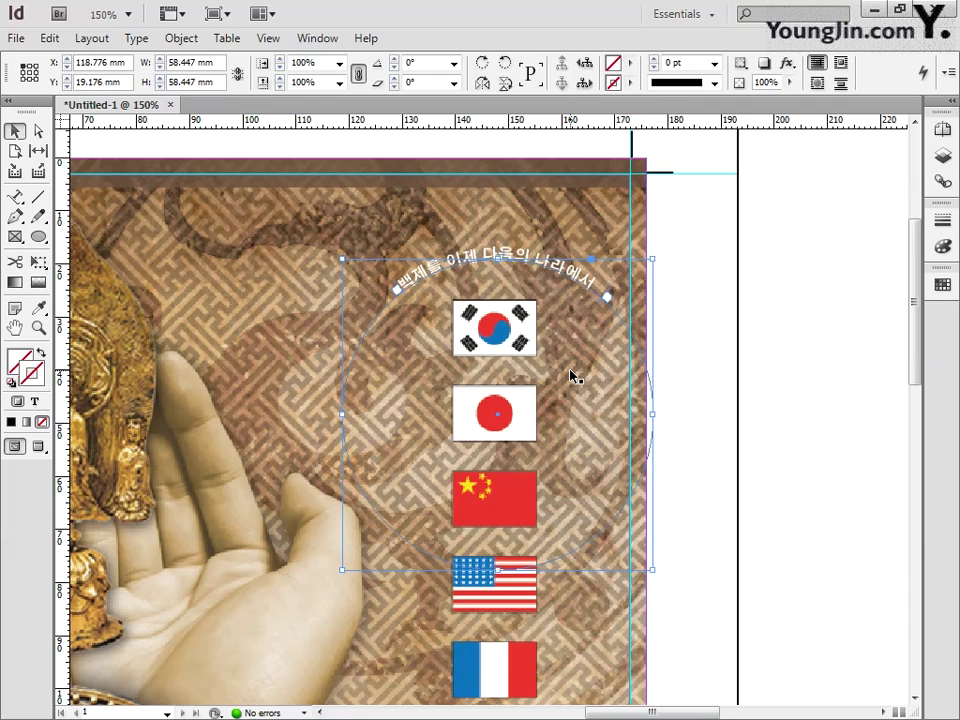
Draw a concentric circle about 49 mm in diameter inside the first one, without a stroke
key(l)
drag(497, 414, 628, 283)
key(slash)
Add "만나 보실 수 있습니다." along the upper arc of the inner circle in white Adobe Gothic Std
key(shift+t)
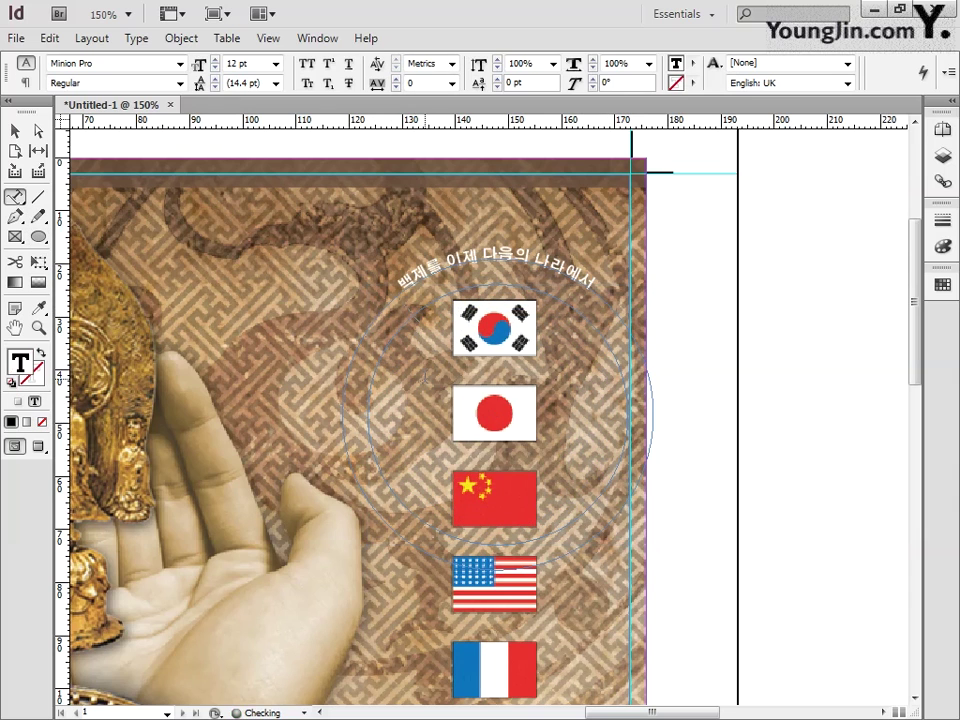
text(께 나눠 볼 것입니다.)
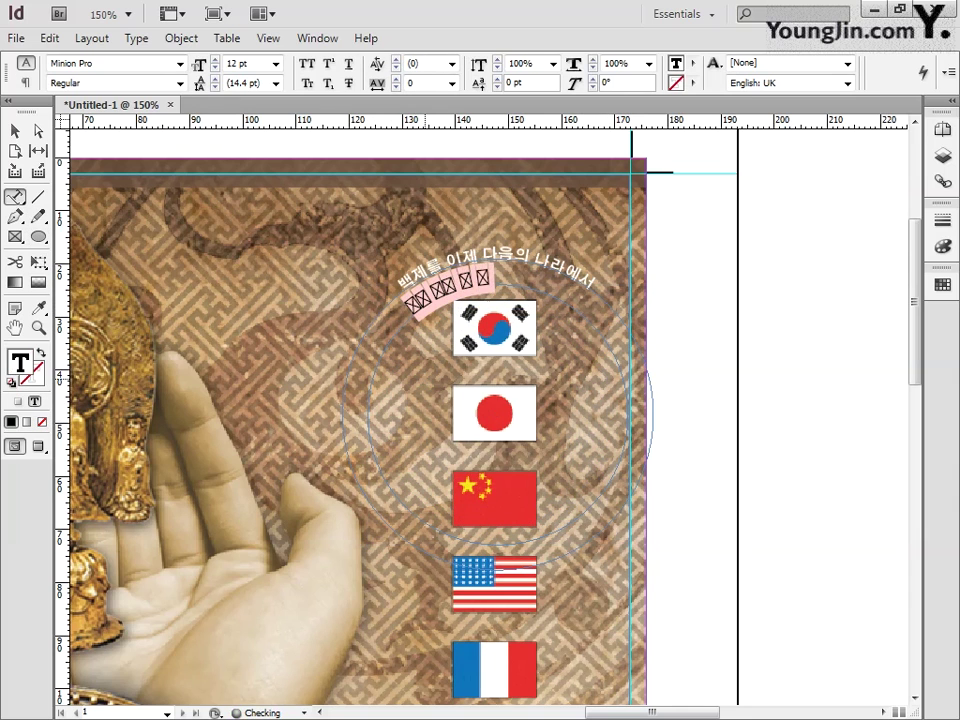
key(ctrl+a)
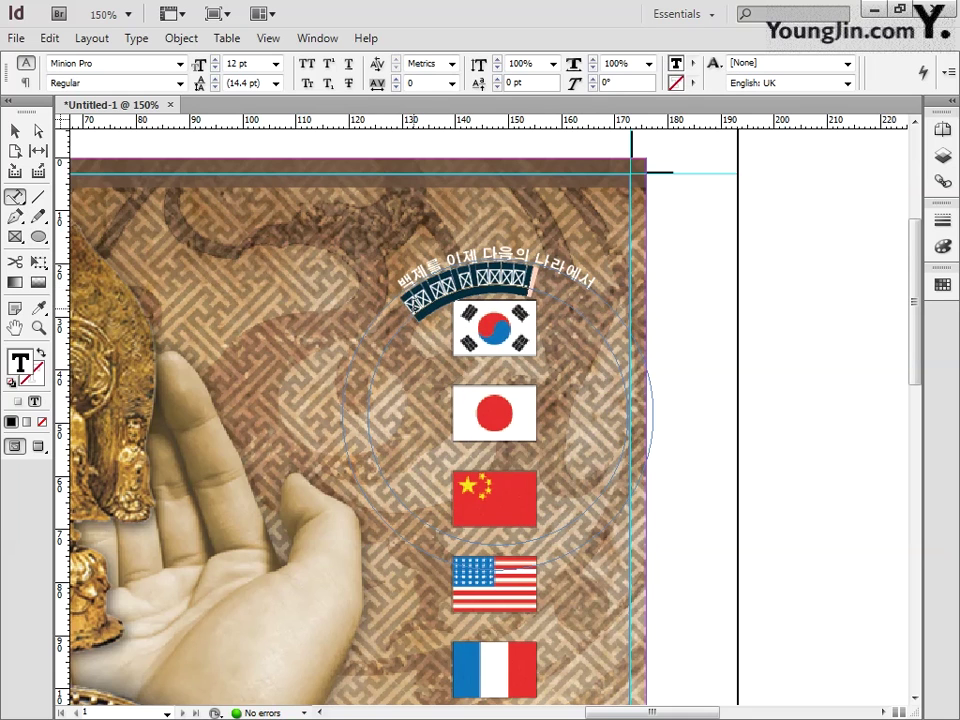
click(180, 64)
scroll(181, 72, up, 3)
click(130, 10)
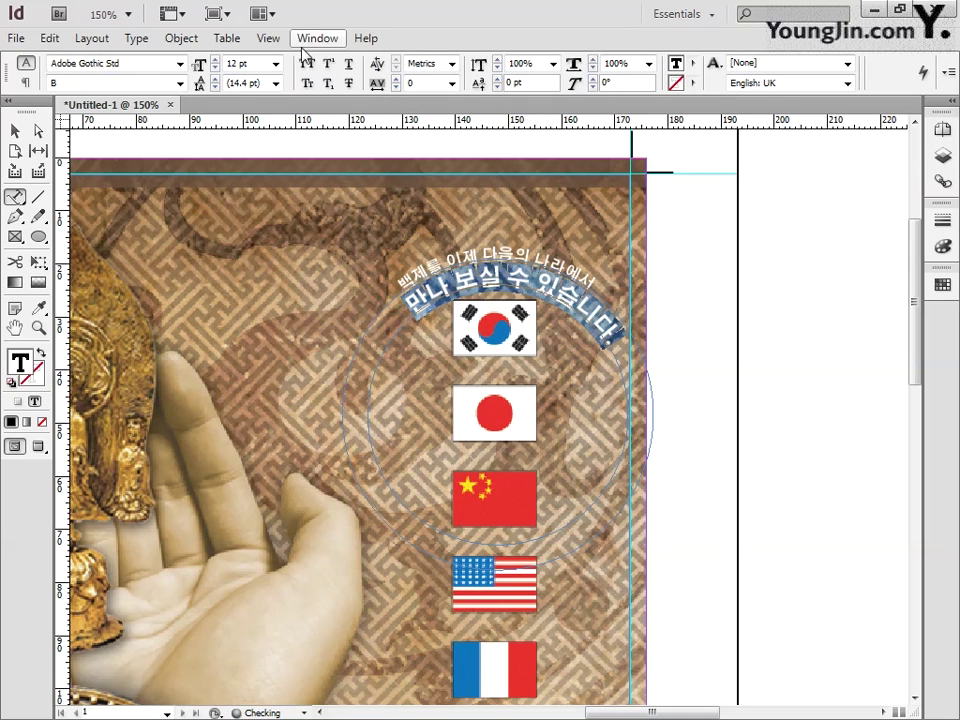
double_click(19, 362)
click(662, 242)
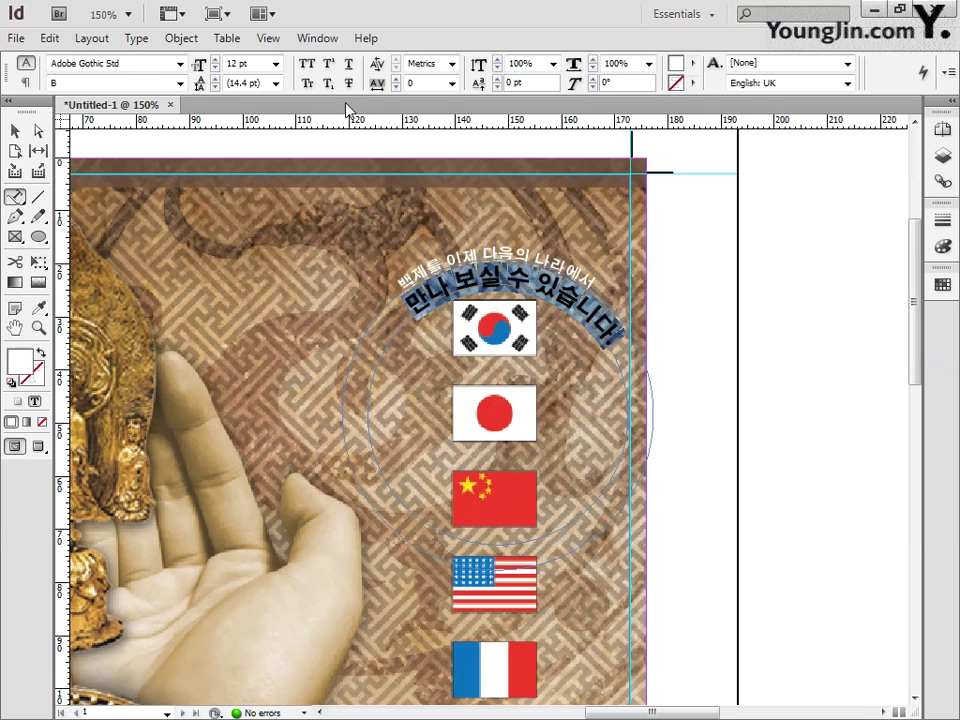
Set the inner curved text to 8 pt and shift its start along the circle to centre it beneath the outer line
click(275, 63)
click(240, 116)
key(Escape)
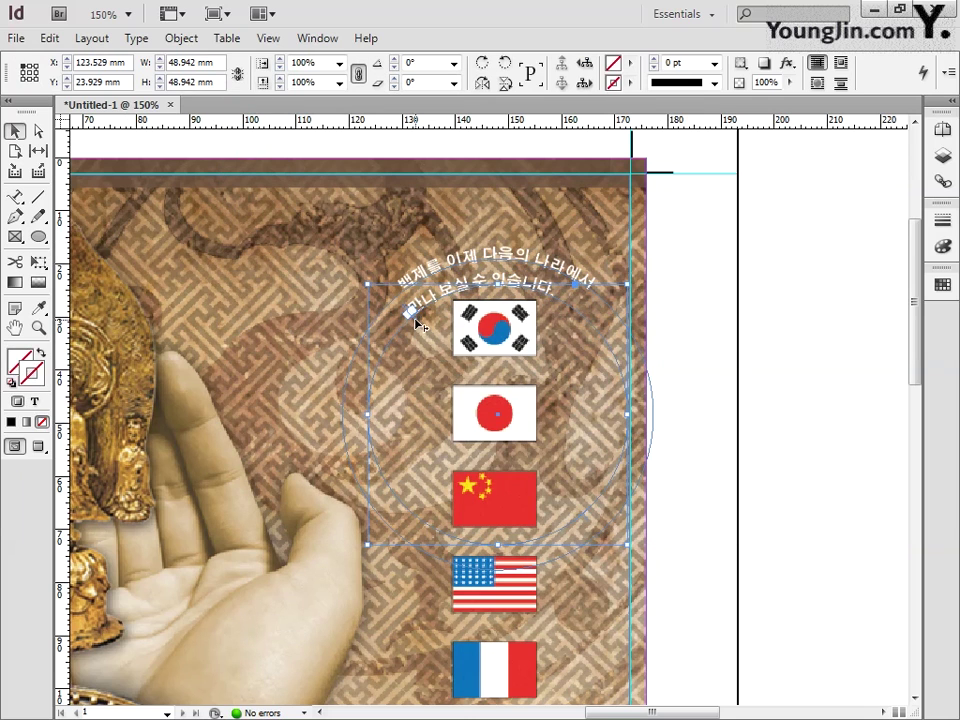
drag(418, 323, 436, 310)
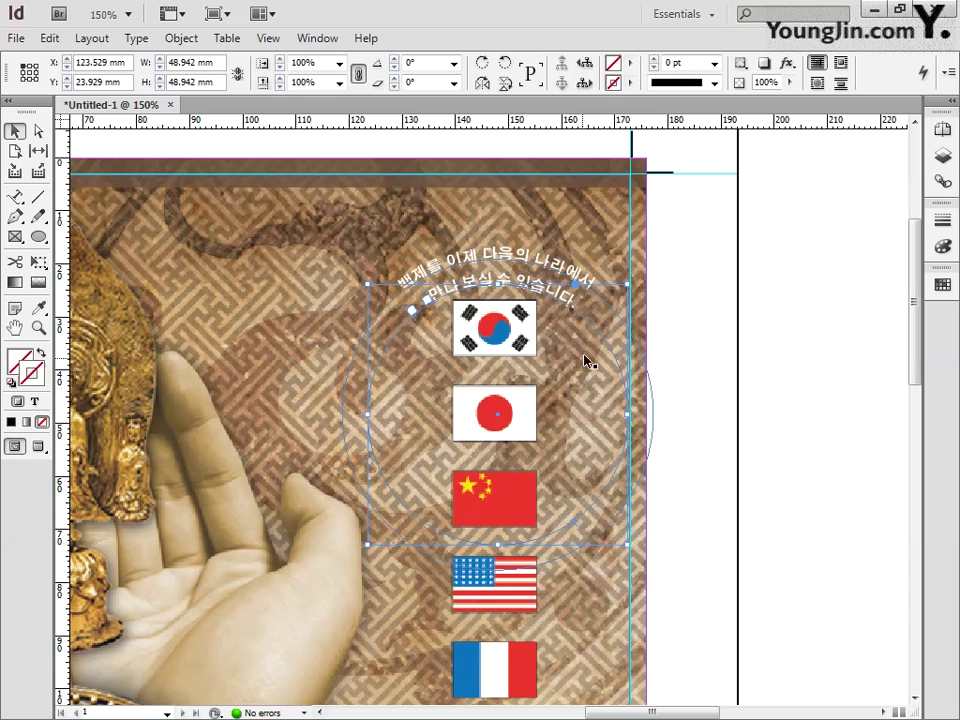
Add an Outer Glow to both curved text circles together, using Normal blending mode
click(577, 275)
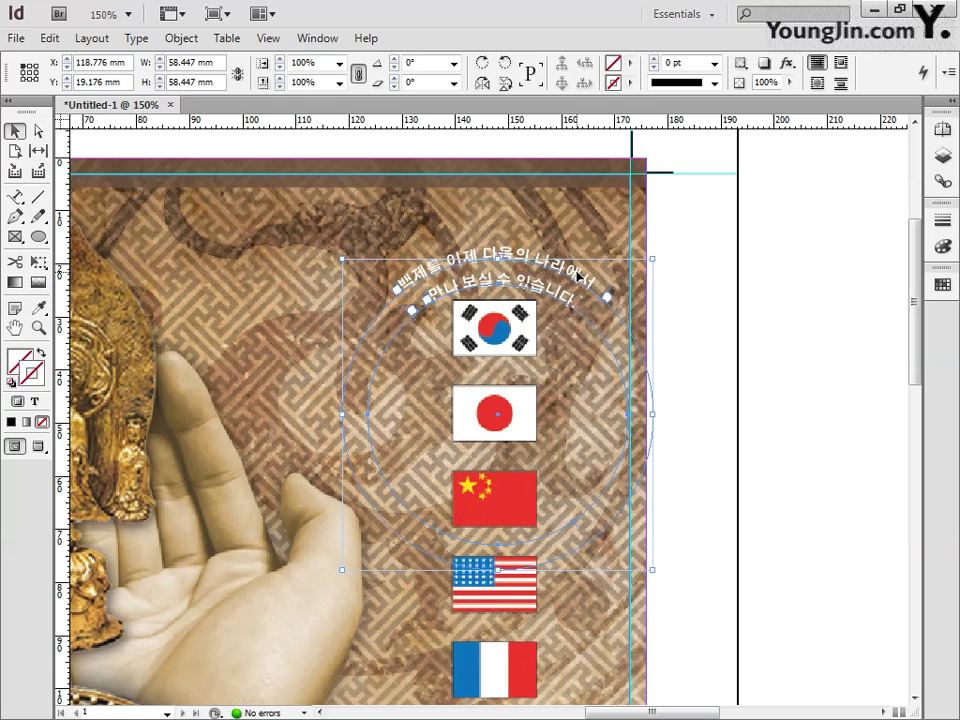
right_click(567, 299)
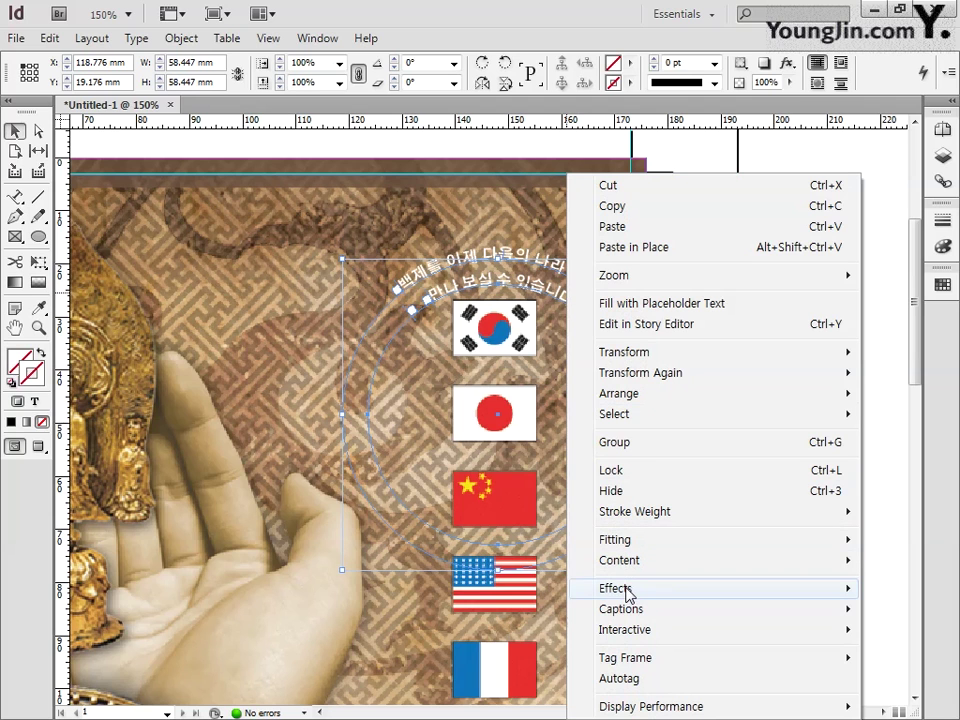
mouse_move(626, 589)
click(437, 466)
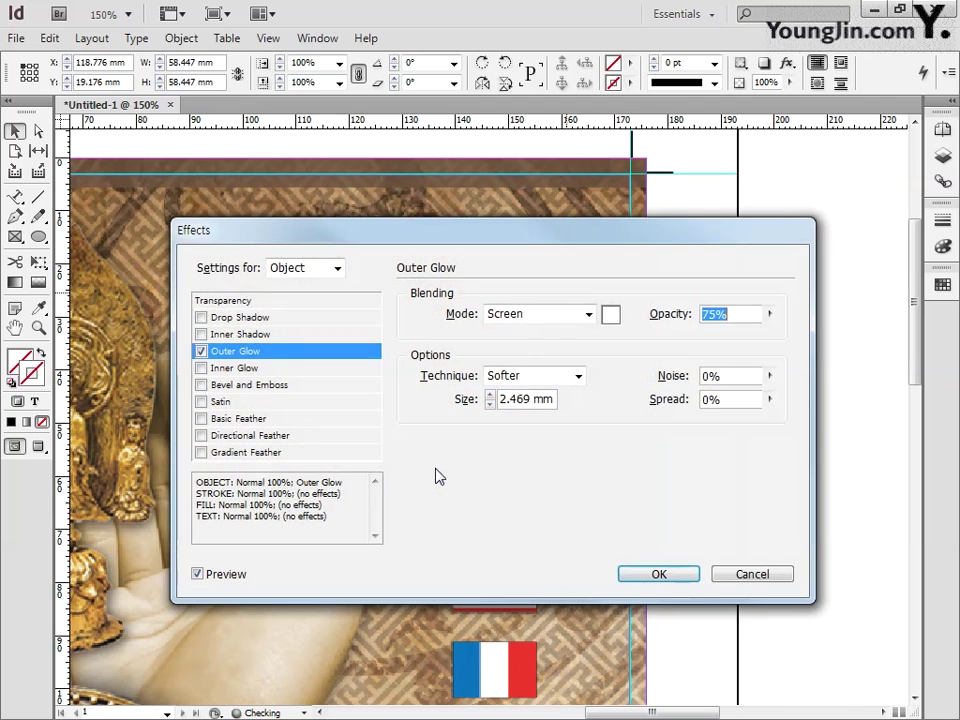
click(543, 320)
click(531, 335)
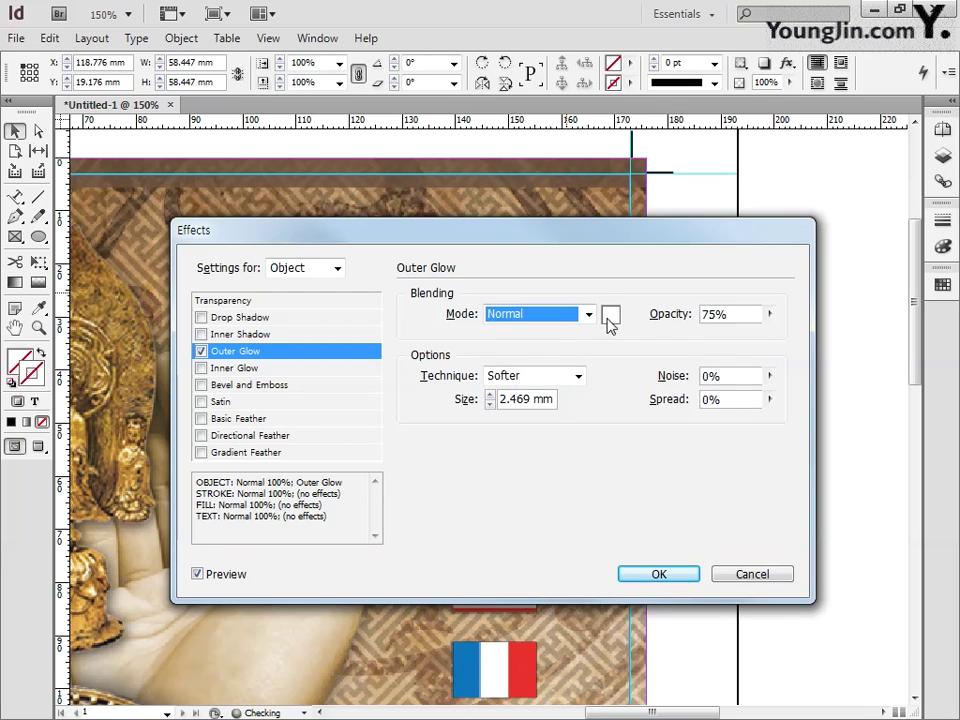
Set the glow colour to CMYK with Cyan 0, Magenta 60, Yellow 80 and Black 70%
click(610, 316)
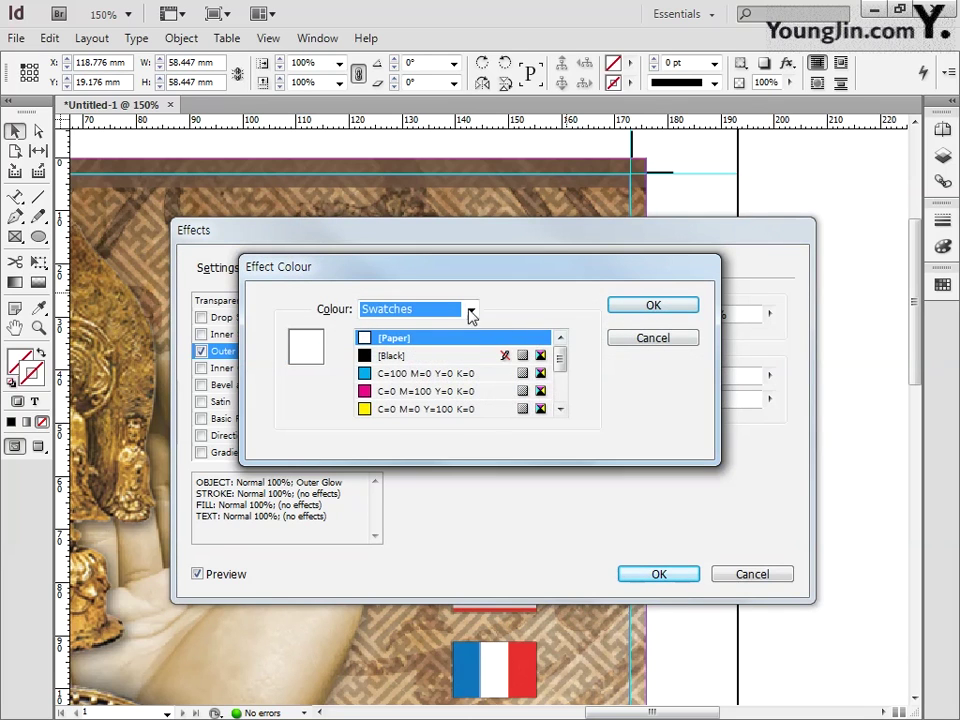
click(471, 312)
click(385, 336)
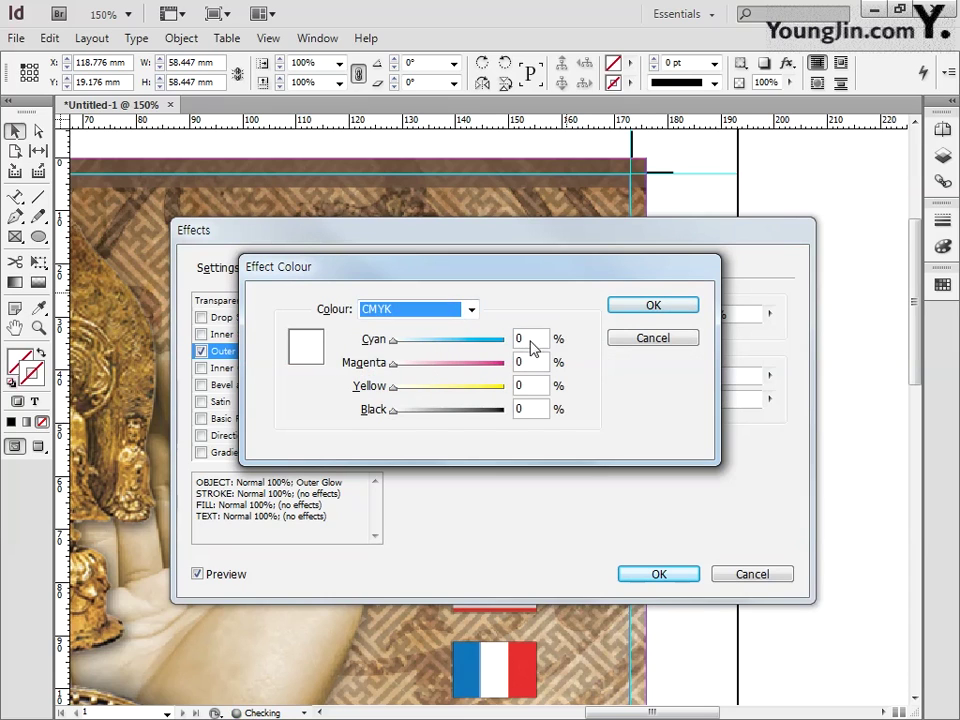
key(Tab)
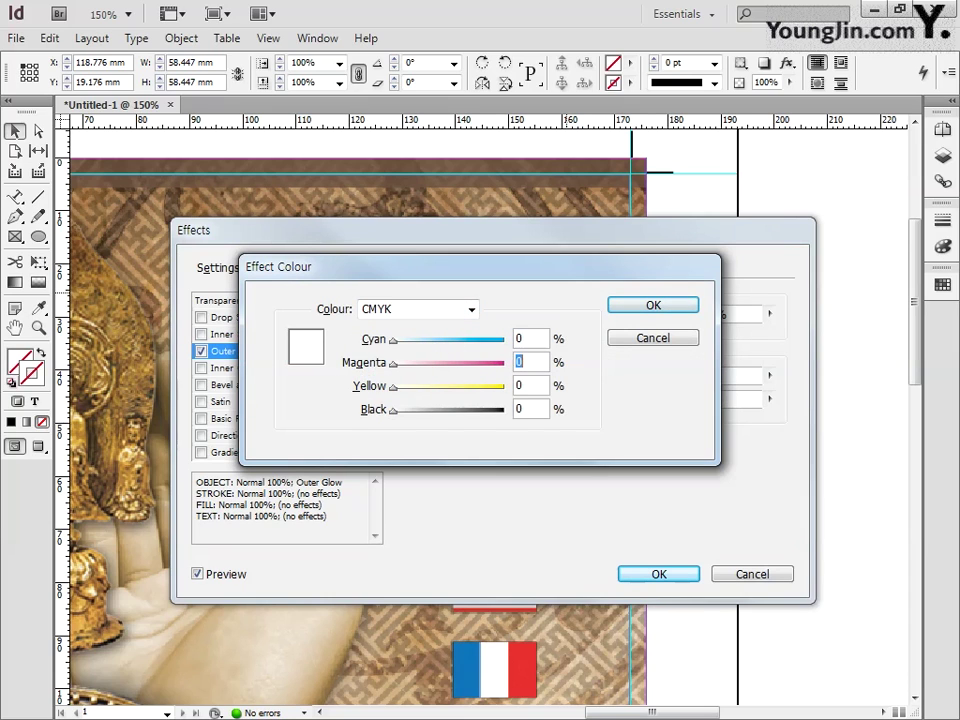
key(Tab)
text(8)
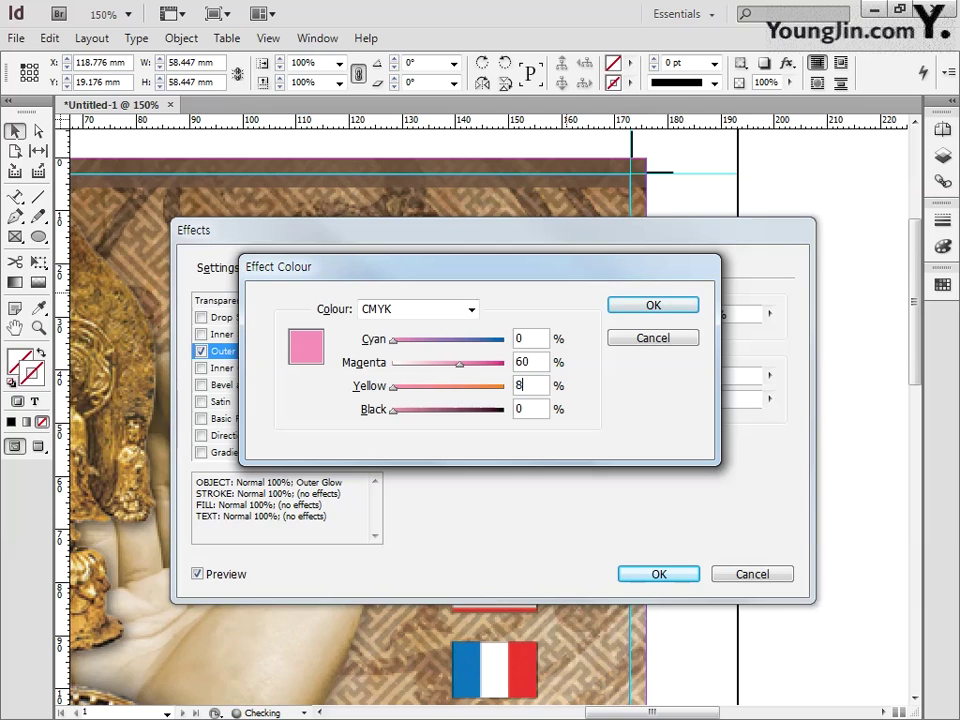
text(0)
key(Tab)
text(70)
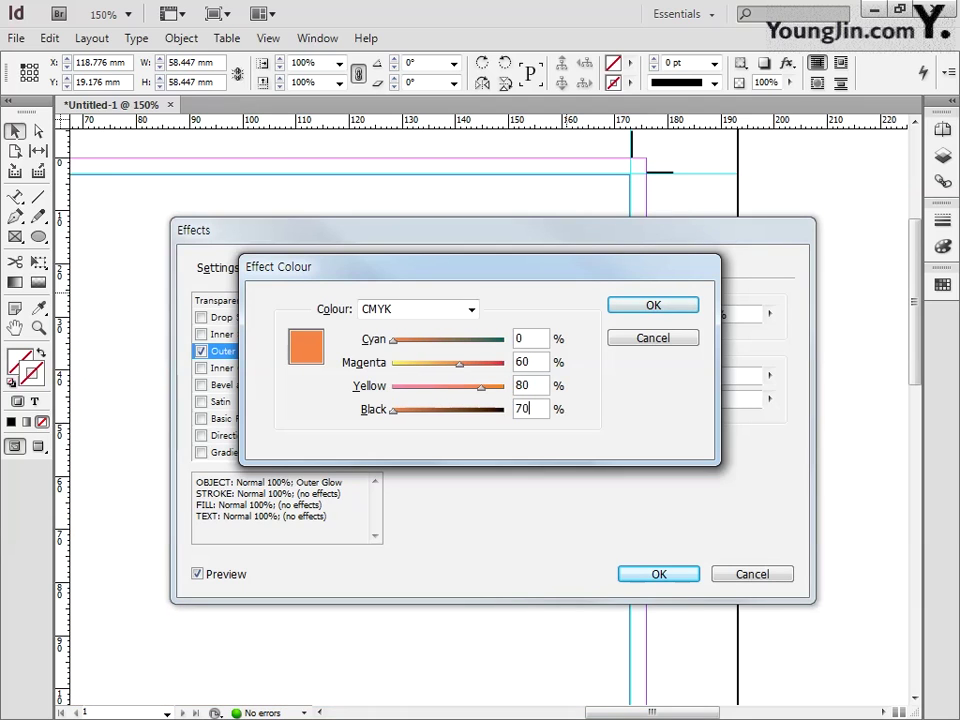
click(633, 309)
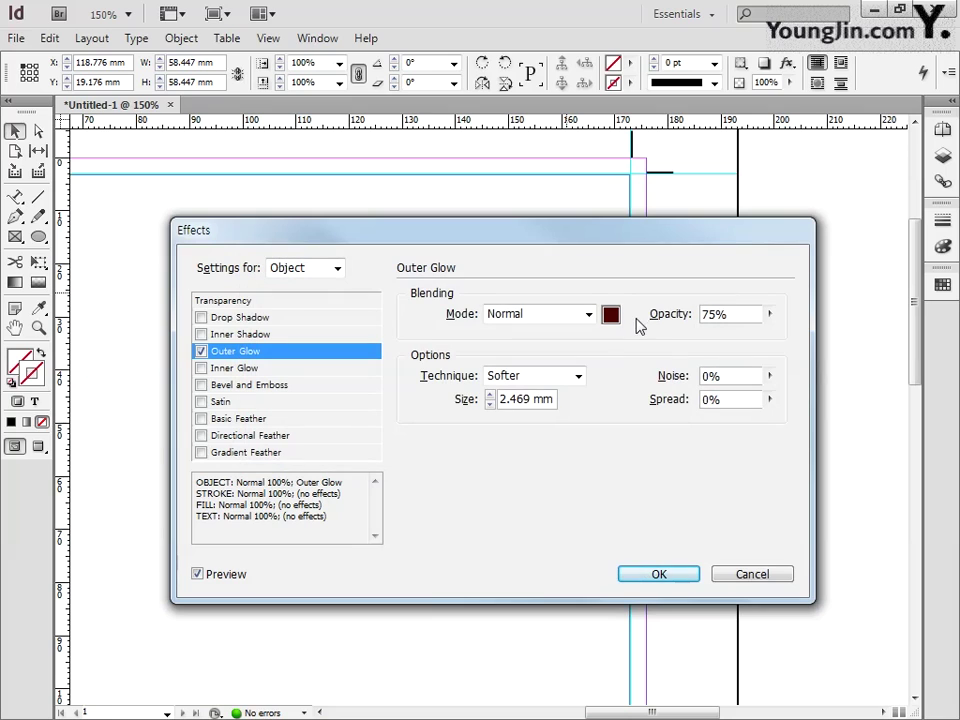
Give the glow 75% opacity, a 1 mm size and 25% spread, and apply it to the curved texts
double_click(735, 316)
text(75)
drag(501, 407, 590, 408)
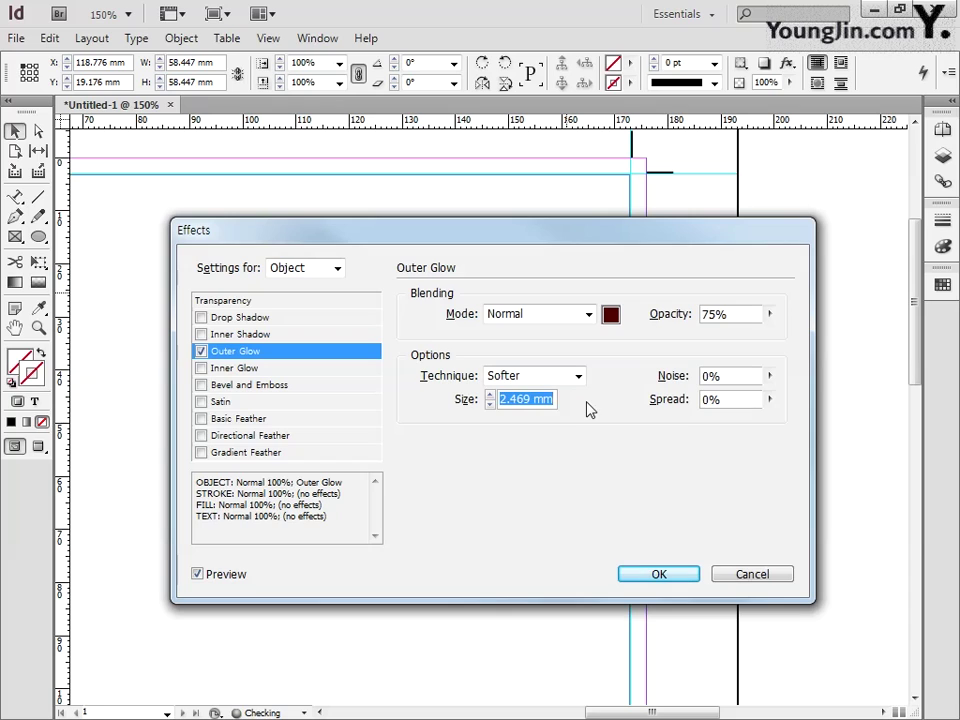
text(1)
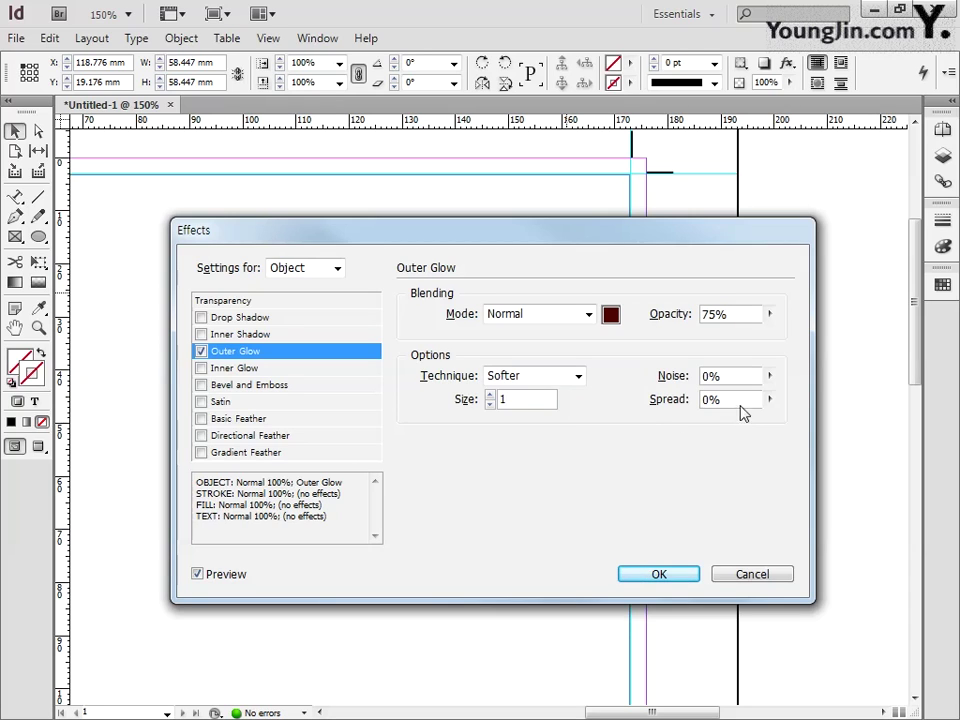
click(652, 405)
text(25)
click(655, 573)
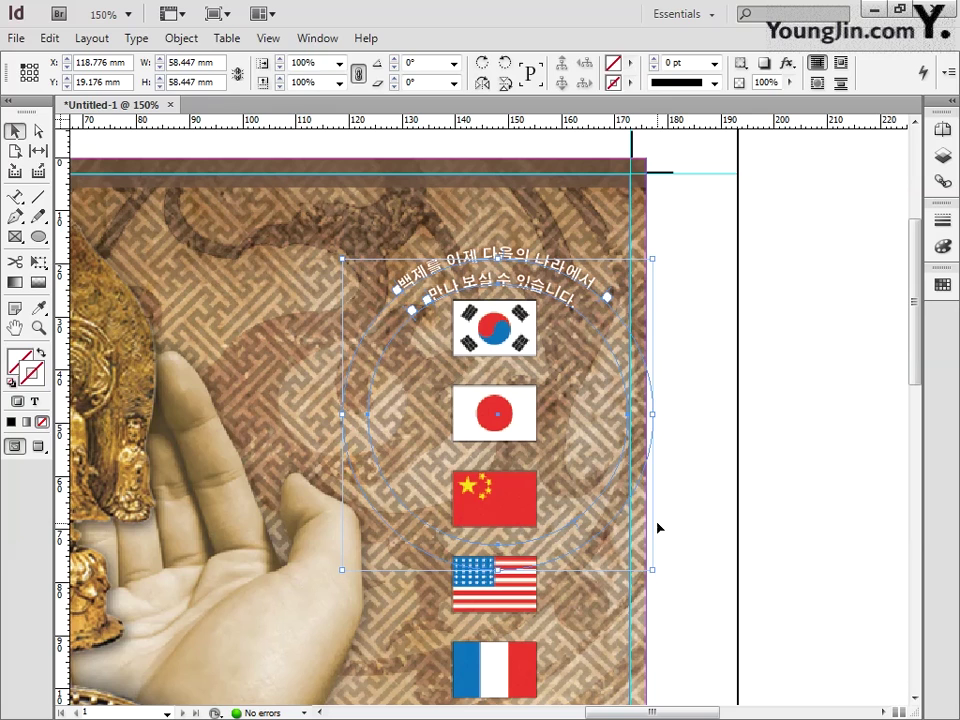
click(675, 439)
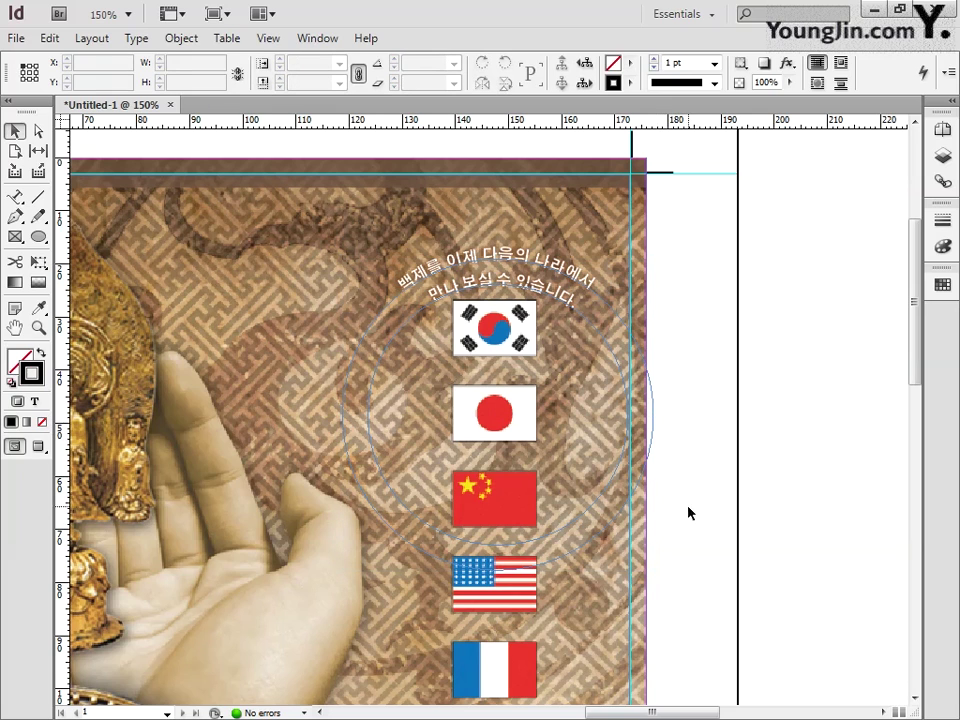
Create a small text frame reading "한국" and place it directly beneath the Korean flag
drag(688, 512, 700, 424)
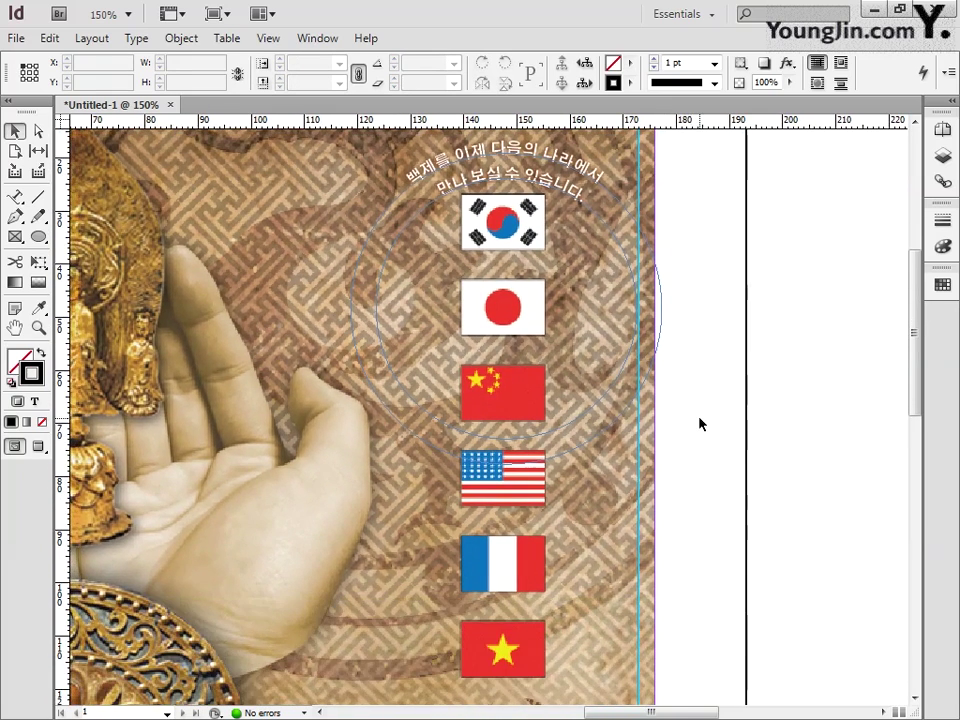
key(t)
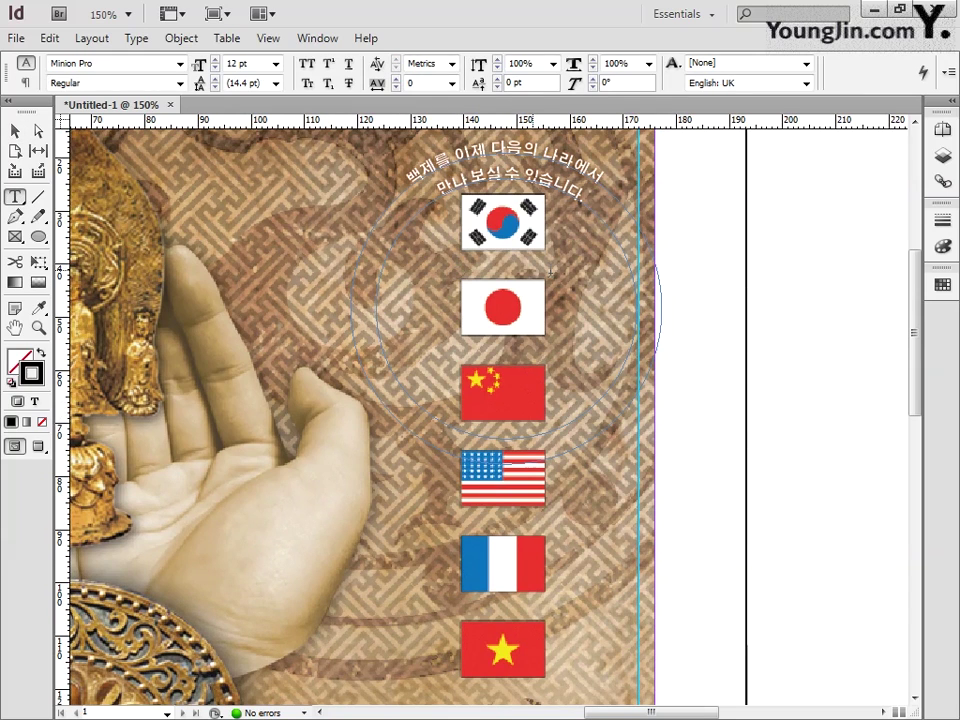
drag(704, 264, 598, 301)
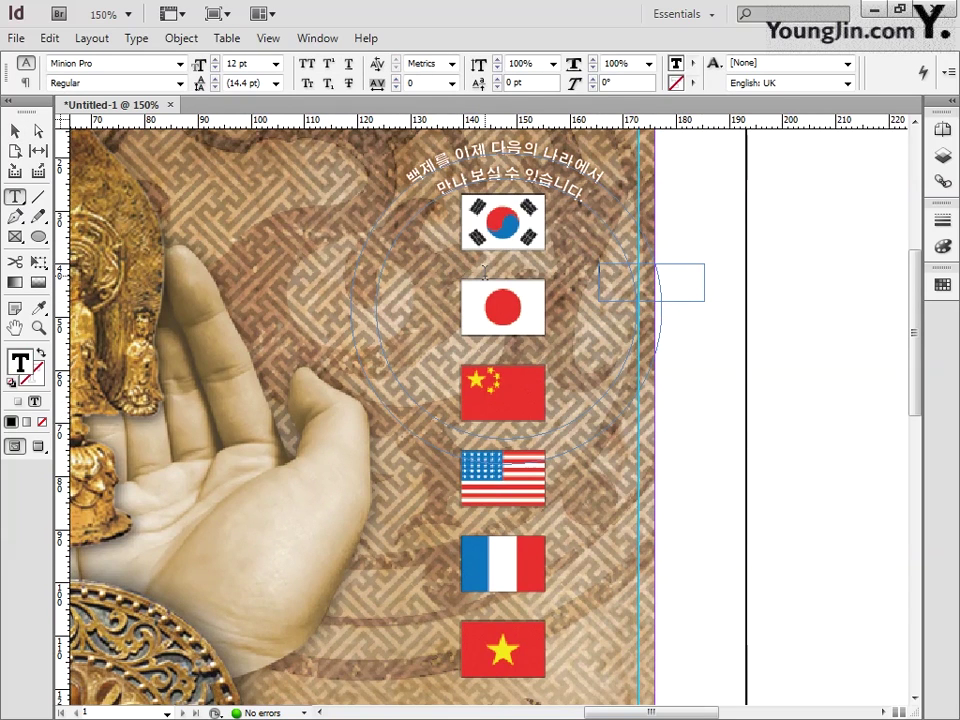
text(한국)
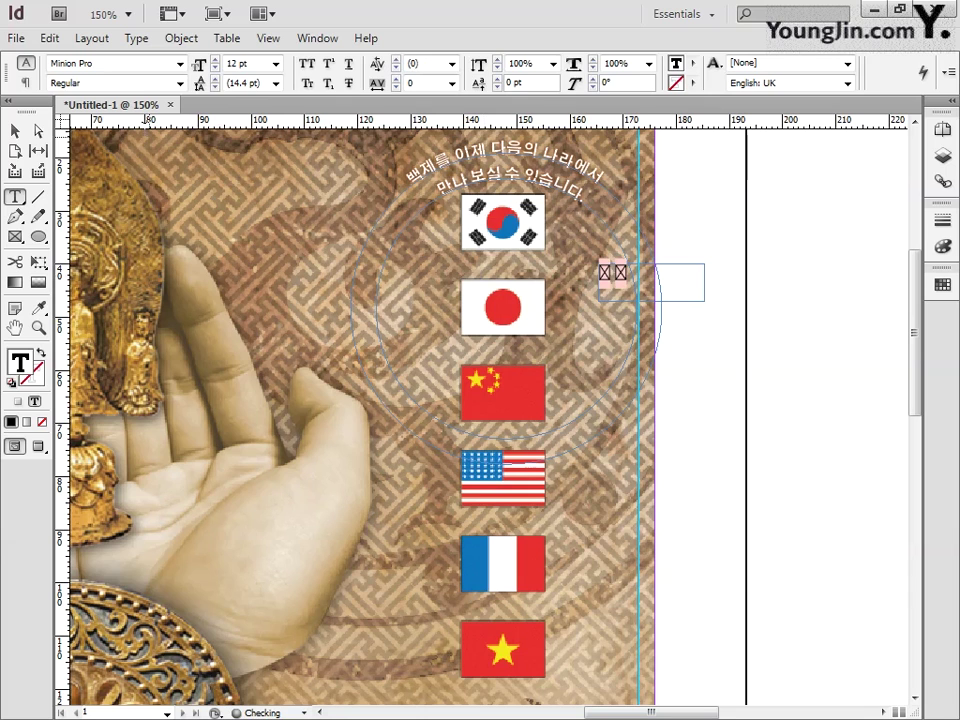
key(Escape)
drag(612, 272, 498, 258)
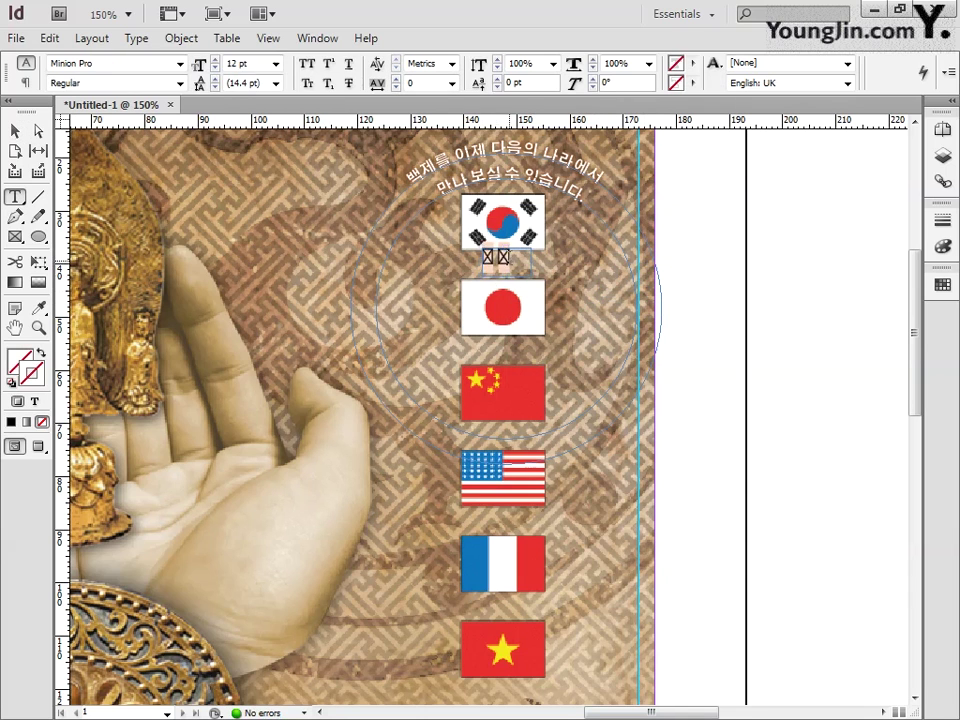
Format the "한국" label in Adobe Gothic Std at 7 pt
key(ctrl+a)
click(180, 63)
click(86, 630)
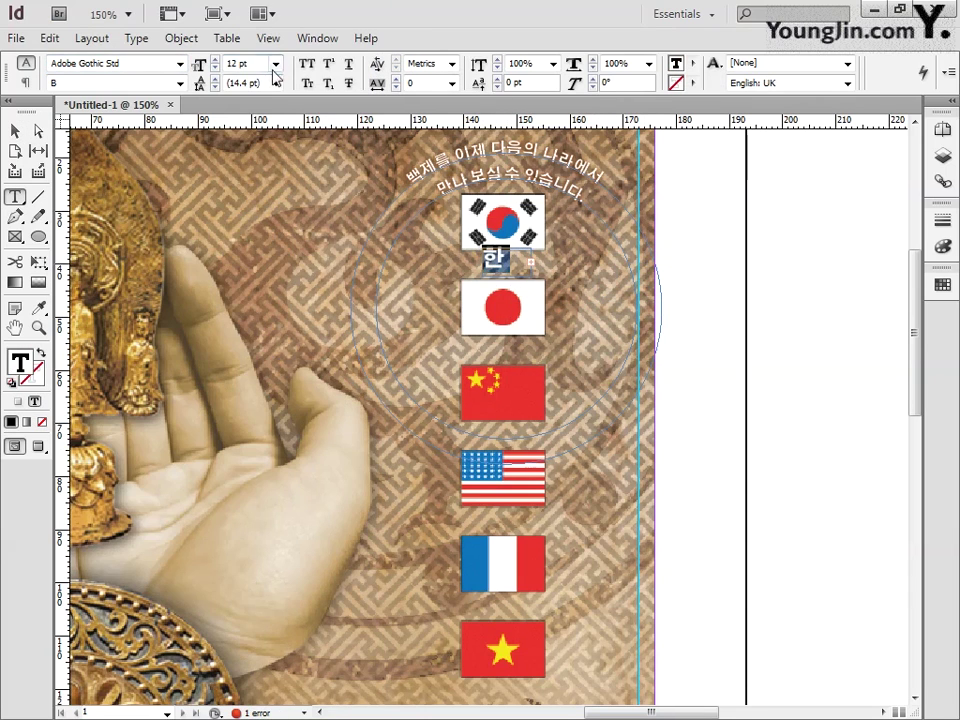
click(275, 63)
click(193, 59)
click(275, 63)
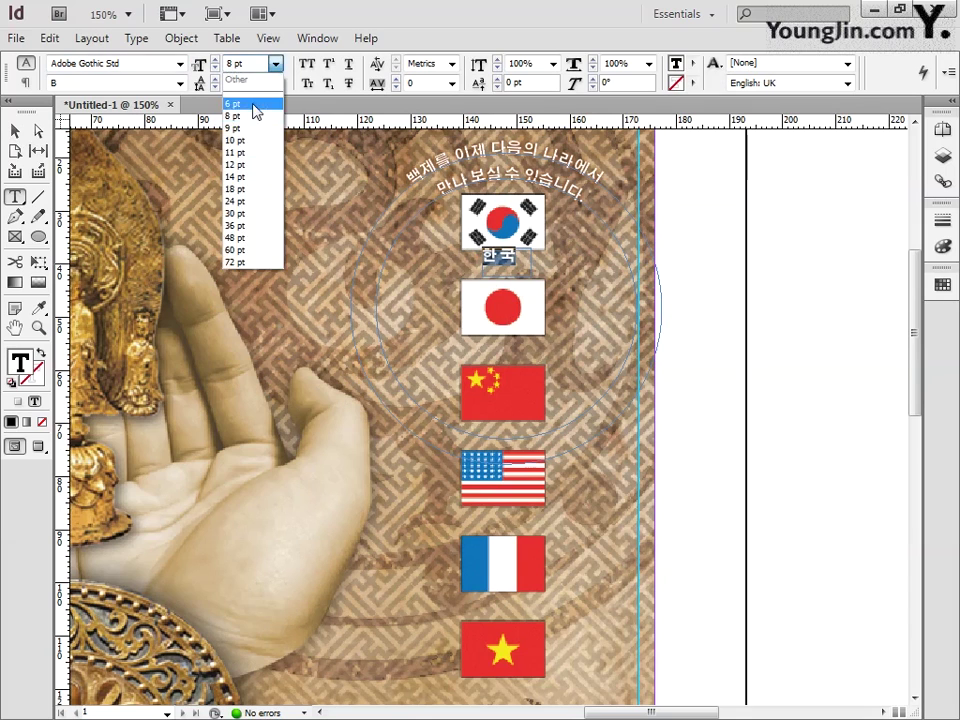
click(256, 101)
click(214, 58)
key(Escape)
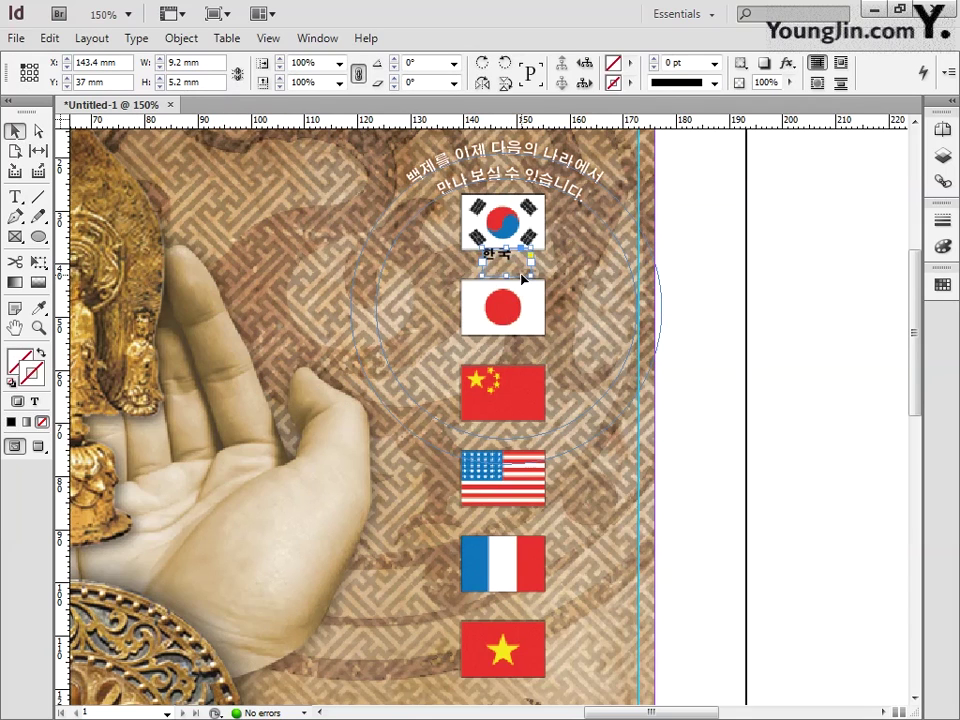
Reduce the "한국" frame to about 3.6 mm high and centre-align its text beneath the flag
drag(505, 262, 505, 267)
click(137, 38)
click(175, 129)
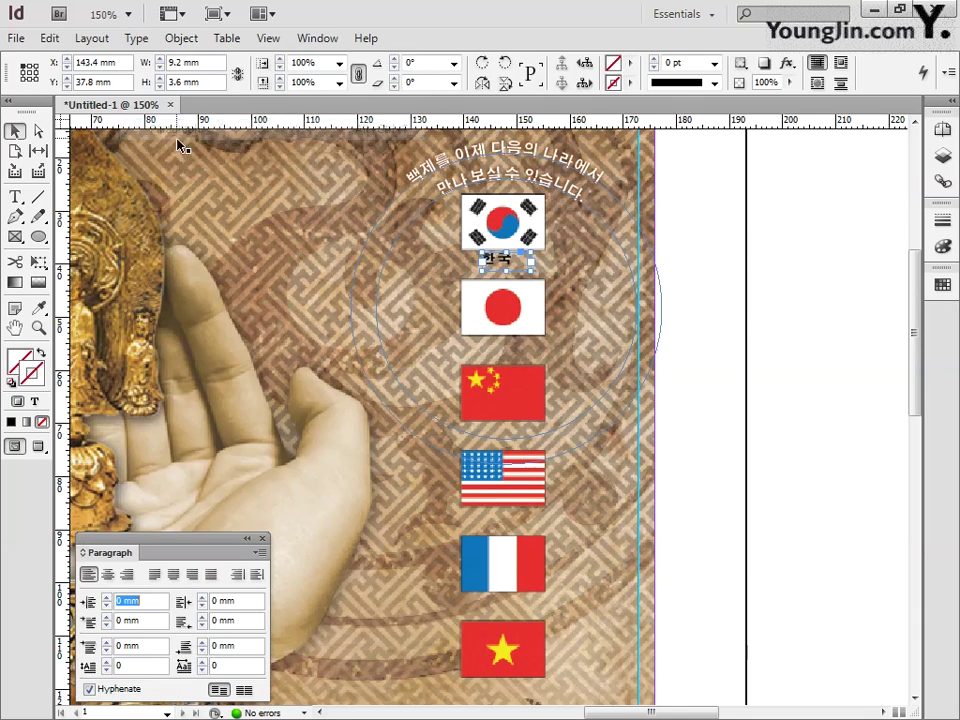
click(263, 539)
Duplicate the "한국" label beneath the Japanese flag and change the copy to "일본"
drag(520, 272, 520, 357)
double_click(505, 345)
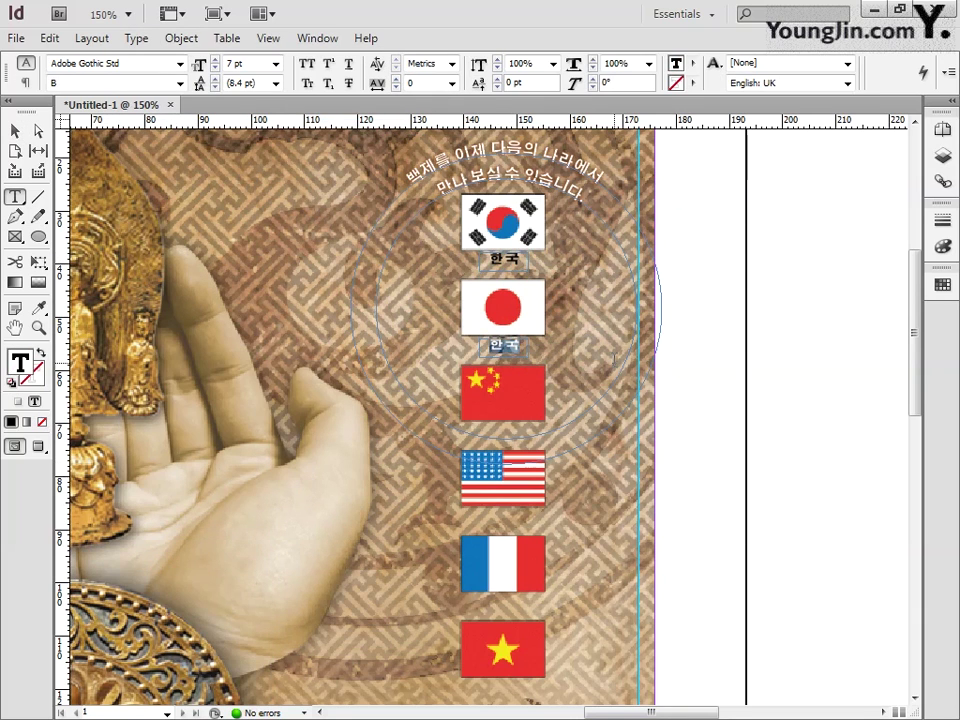
text(일본)
key(Escape)
Duplicate the "일본" label beneath the Chinese flag and change the copy to "중국"
drag(516, 361, 515, 447)
double_click(506, 431)
text(중국)
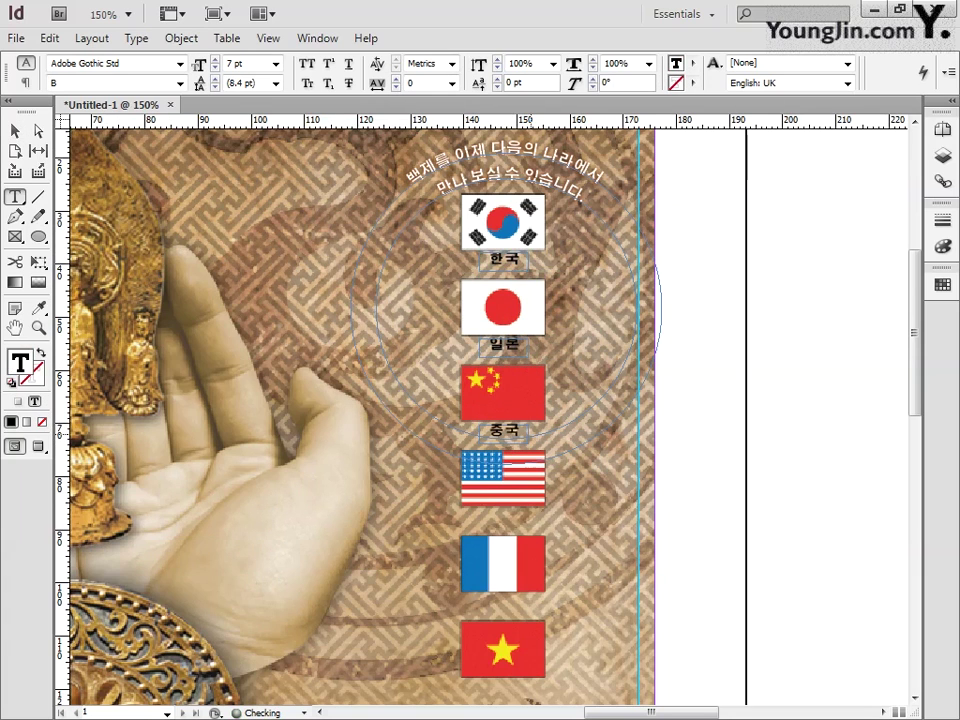
key(Escape)
Duplicate the "중국" label beneath the American flag and change the copy to "미국"
drag(510, 440, 512, 528)
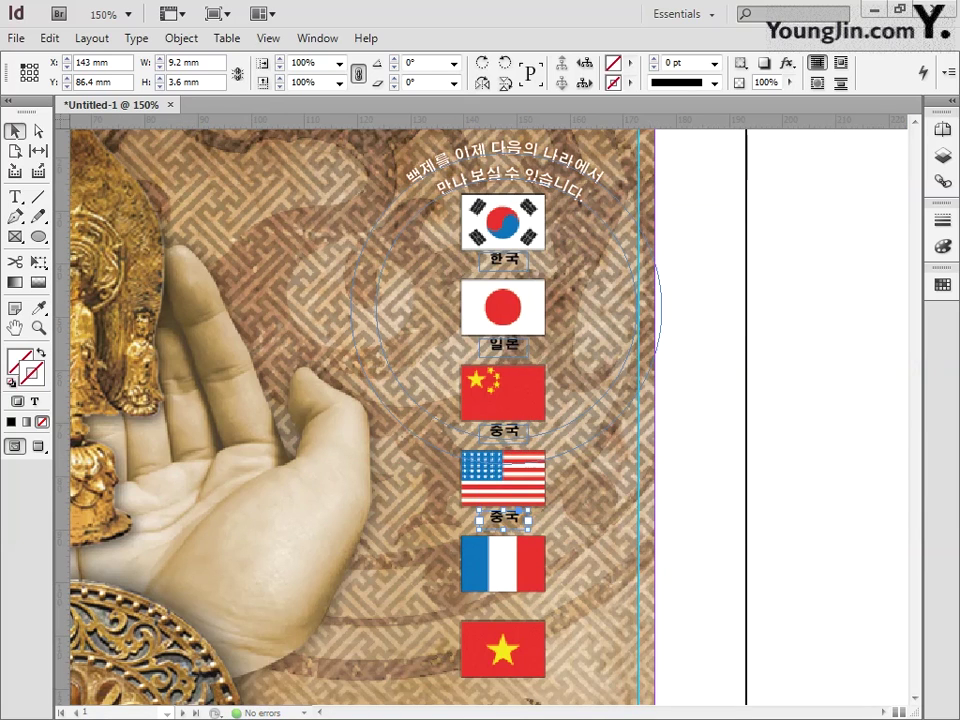
double_click(497, 519)
text(미국)
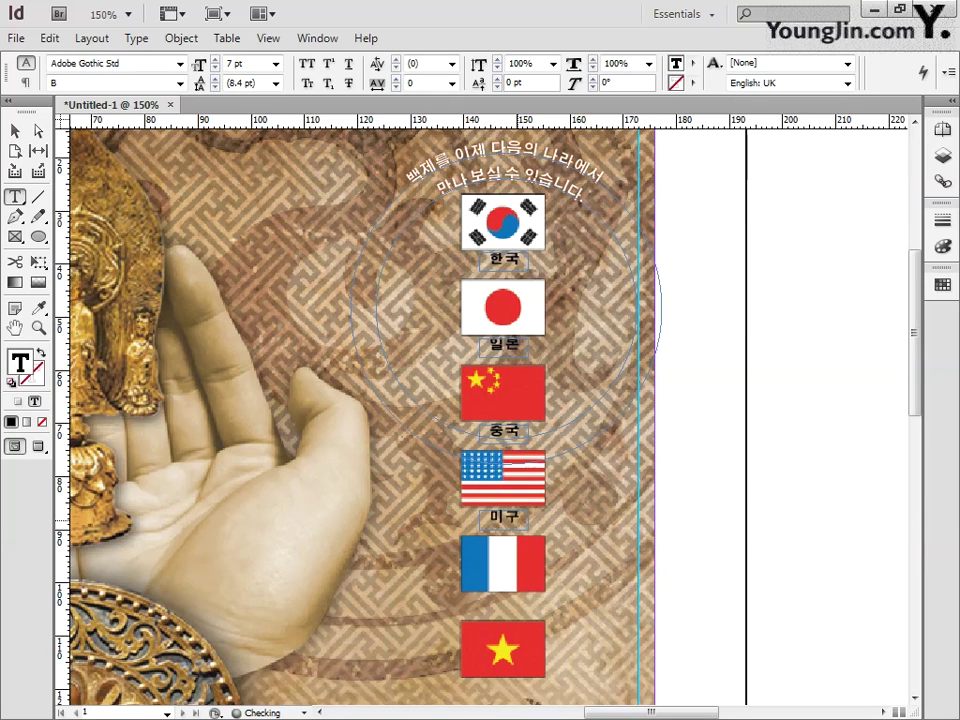
key(Escape)
Duplicate the "미국" label beneath the French and Vietnamese flags, changing the copies to "프랑스" and "베트남"
drag(506, 516, 512, 603)
drag(510, 603, 517, 686)
double_click(504, 603)
text(프랑스)
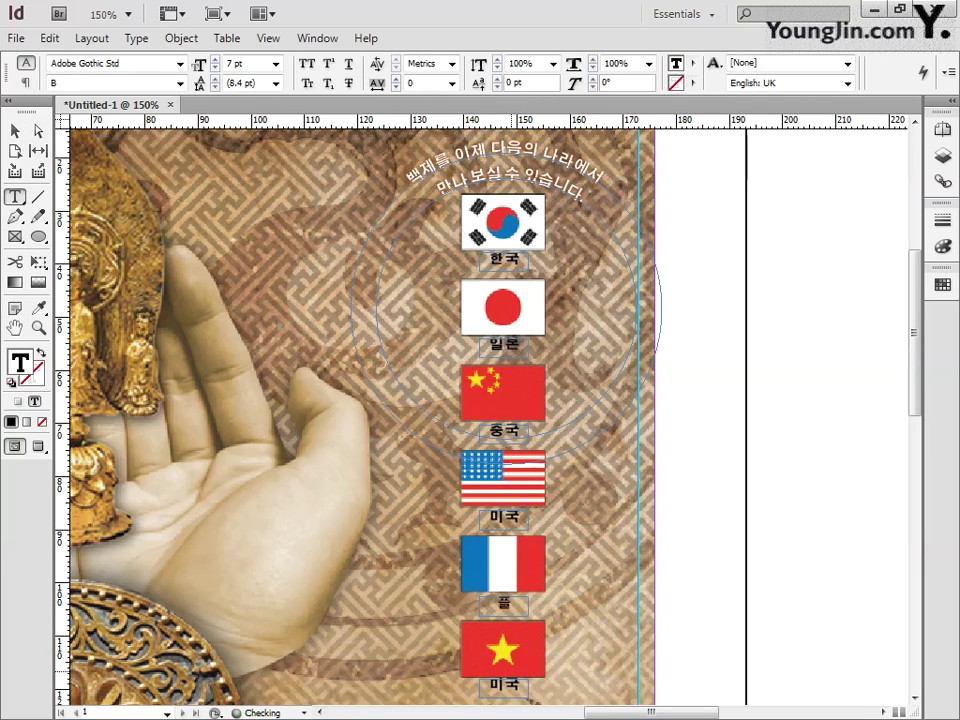
double_click(504, 684)
text(베트남)
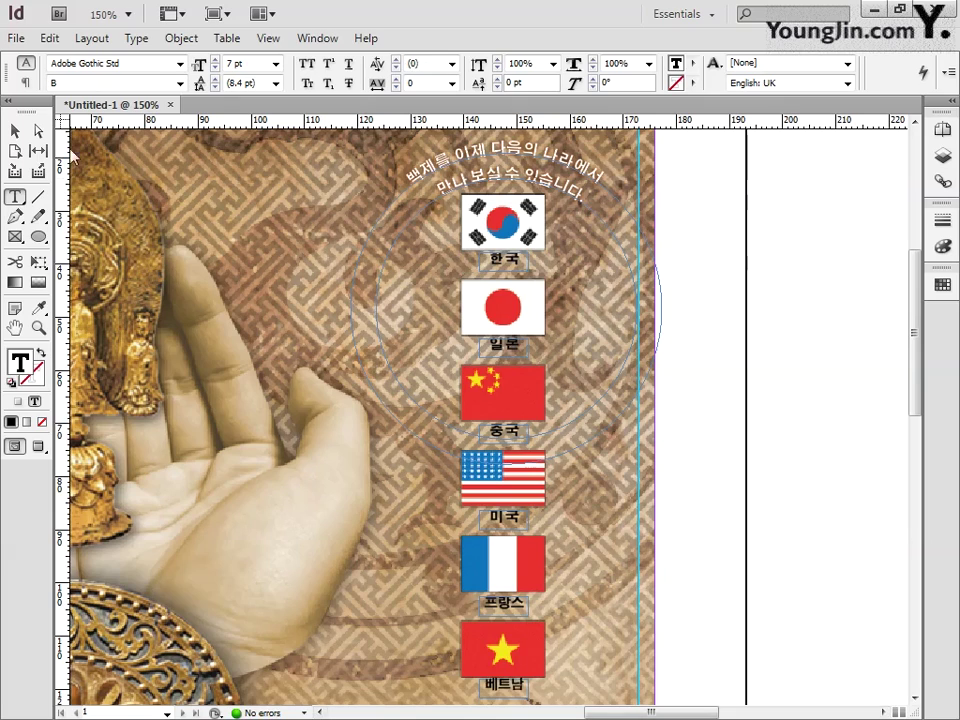
key(Escape)
Draw a text frame about 34 × 14 mm and place it beside the round taegeuk emblem
key(ctrl+shift+Page_Up)
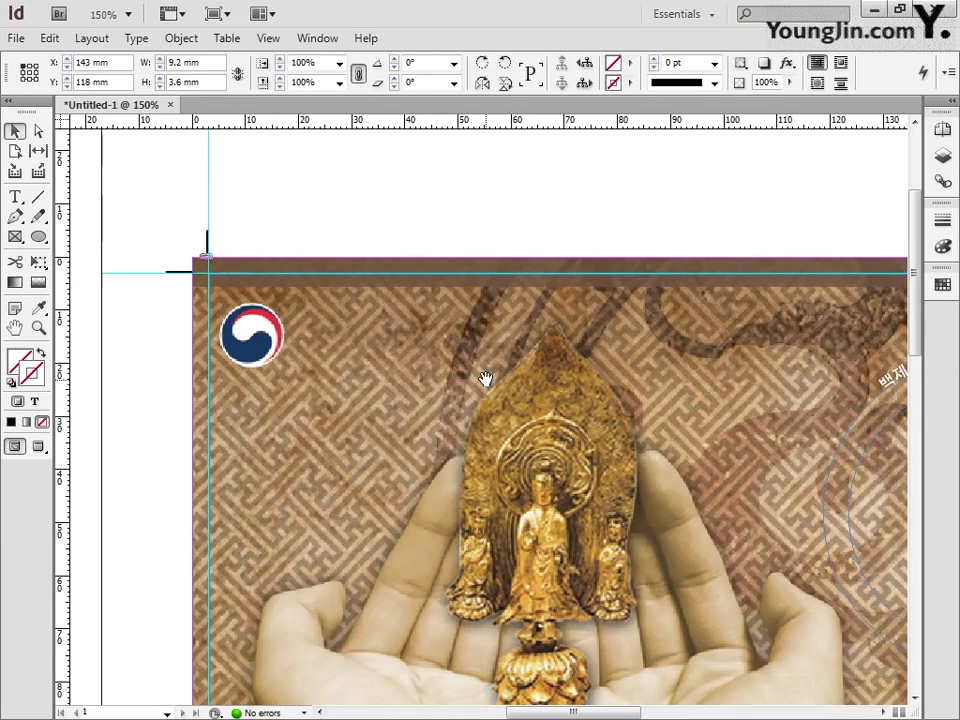
click(16, 197)
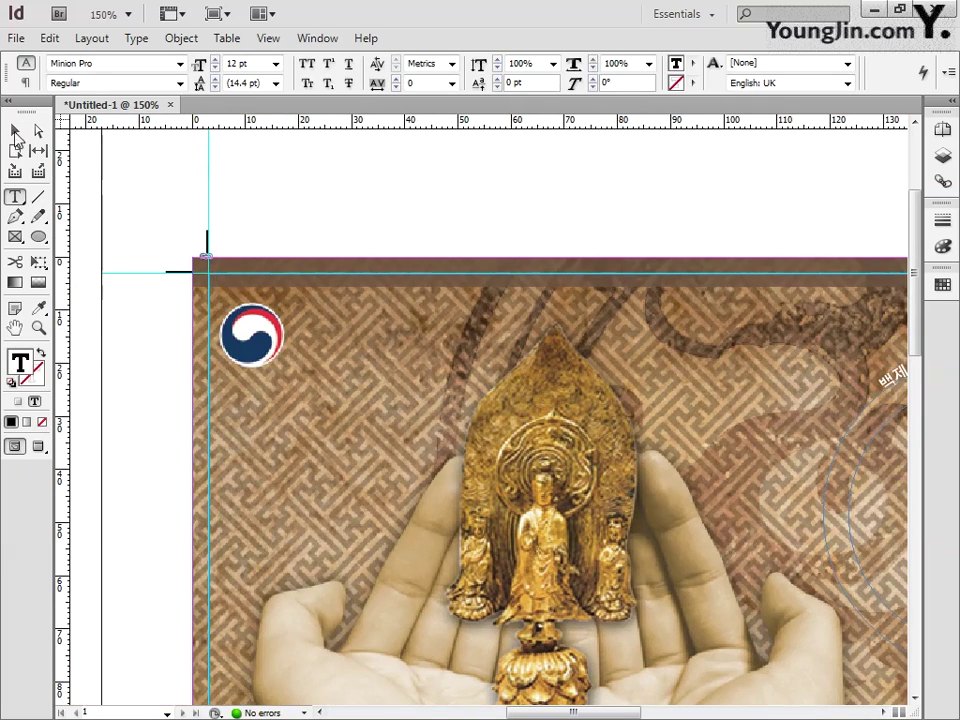
drag(253, 193, 433, 261)
key(Escape)
drag(268, 214, 311, 328)
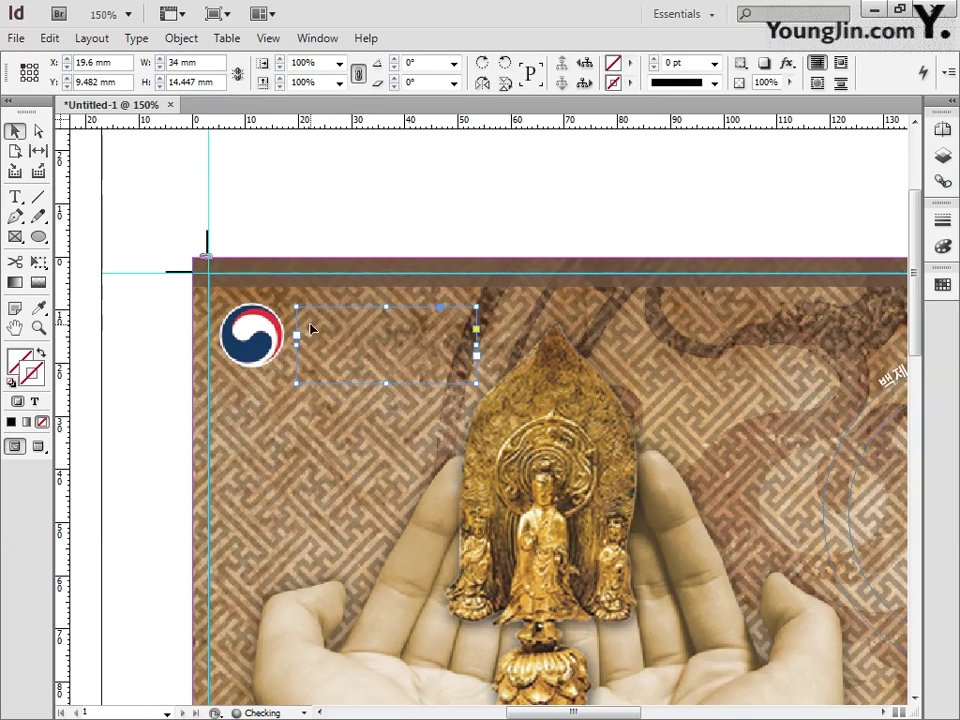
Enter the Korean museum name ending in "부여박물관" in the emblem's text frame, with "National Museum of Korean" on a new line beneath
double_click(311, 328)
text(문)
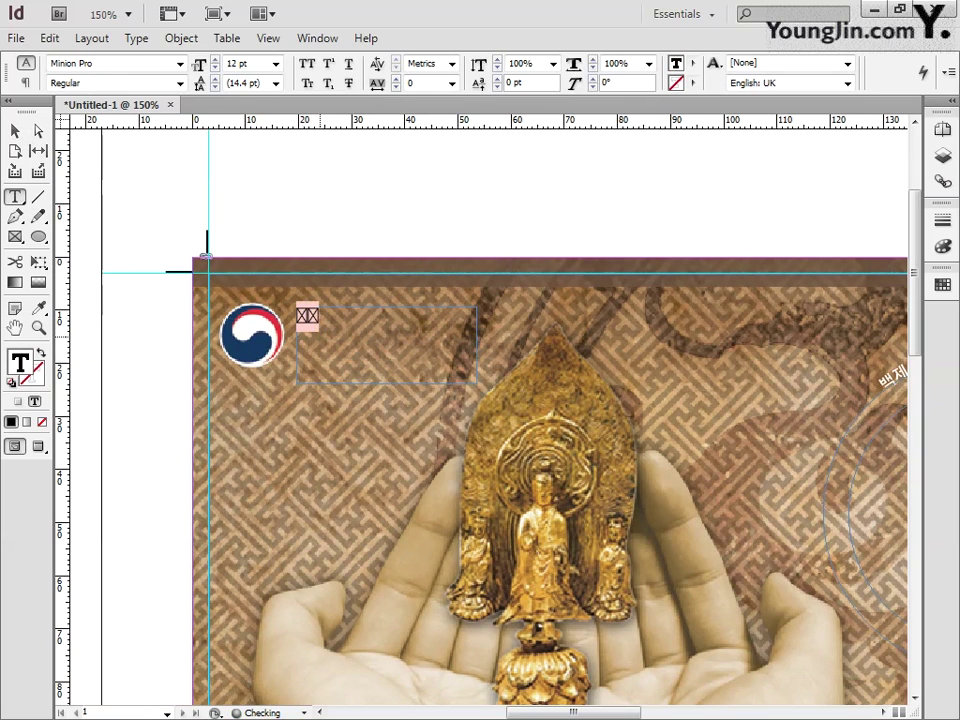
text(부여박물관)
key(Return)
text(Nation)
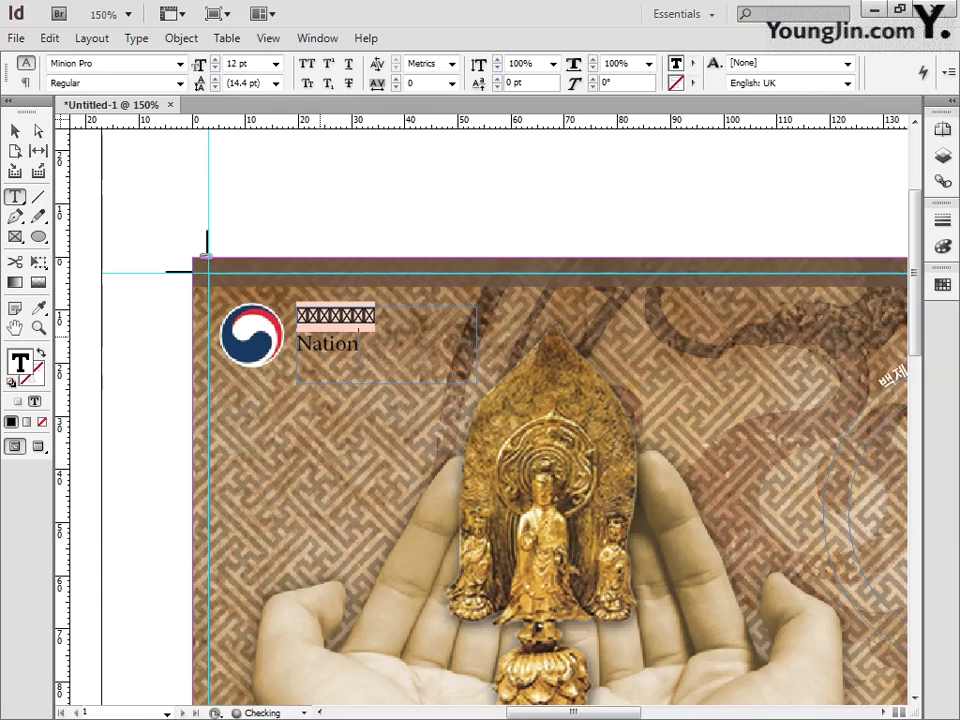
text(al Museum of Kor)
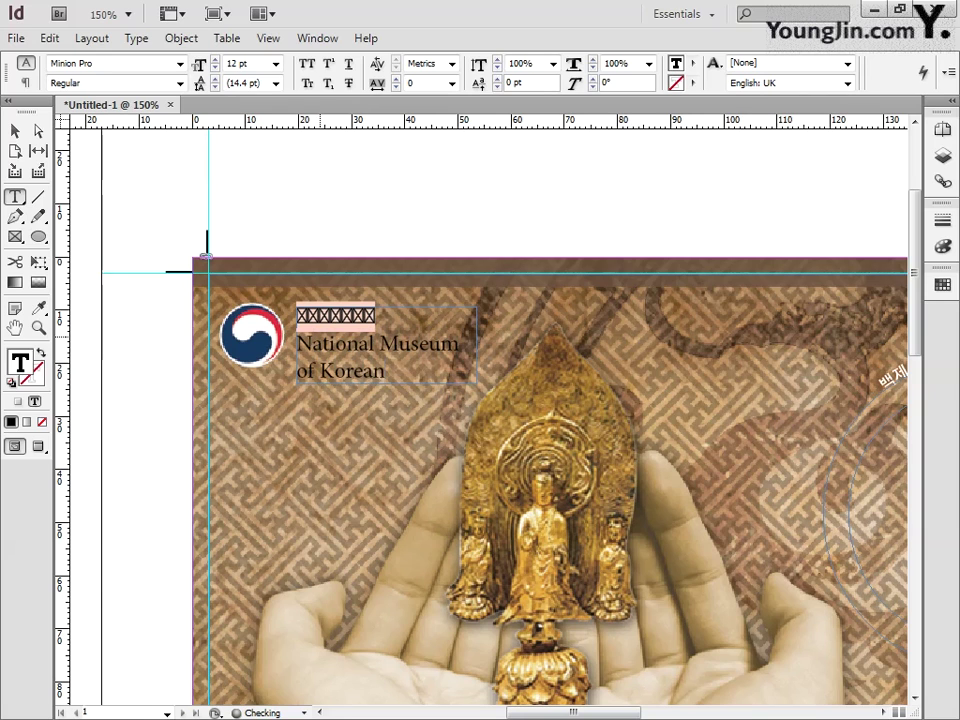
Correct the English line in the emblem's text frame to read "National Museum of Korea"
text(ean)
key(BackSpace)
click(15, 130)
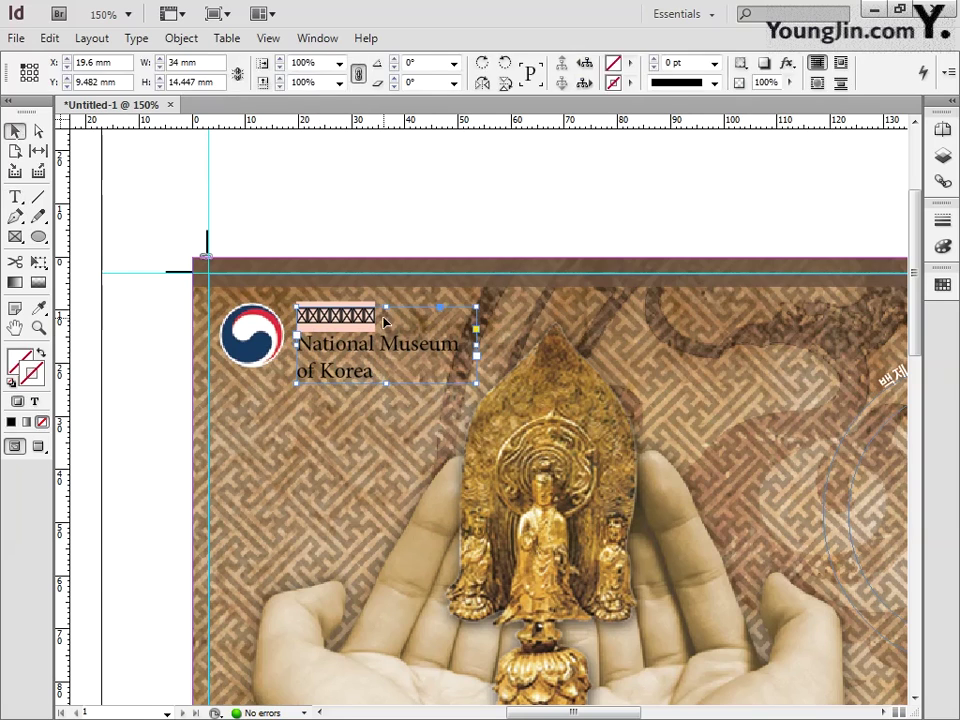
Set the Korean museum name beside the emblem in Adobe Gothic Std, style B
click(15, 197)
click(180, 63)
click(311, 12)
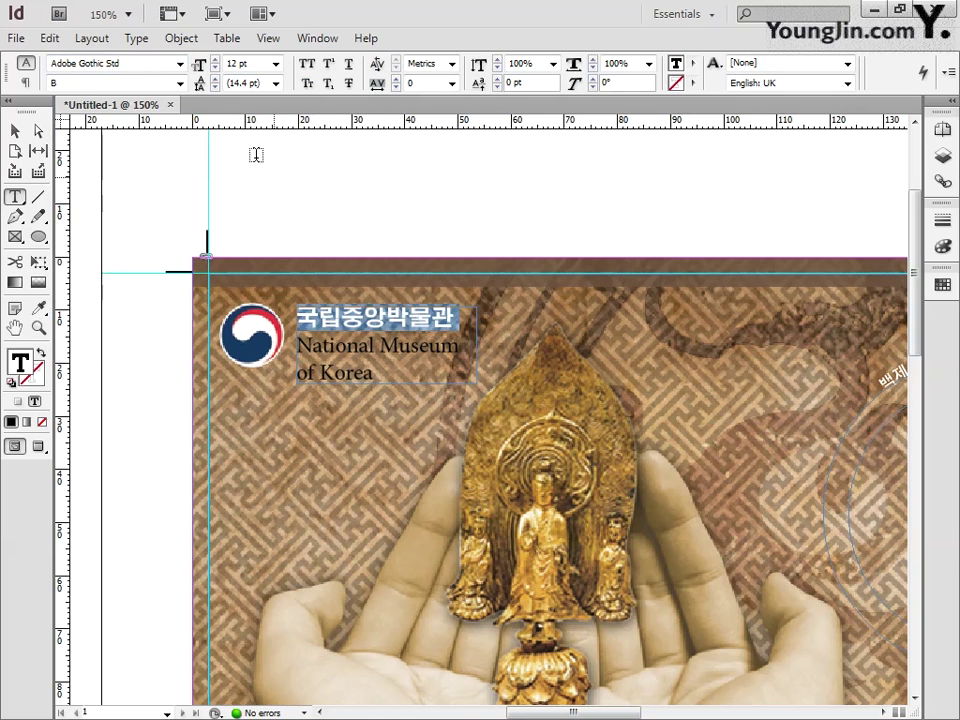
click(180, 82)
key(Escape)
key(Escape)
Color both lines of the museum name white and widen their text frame to about 38.4 mm
double_click(367, 373)
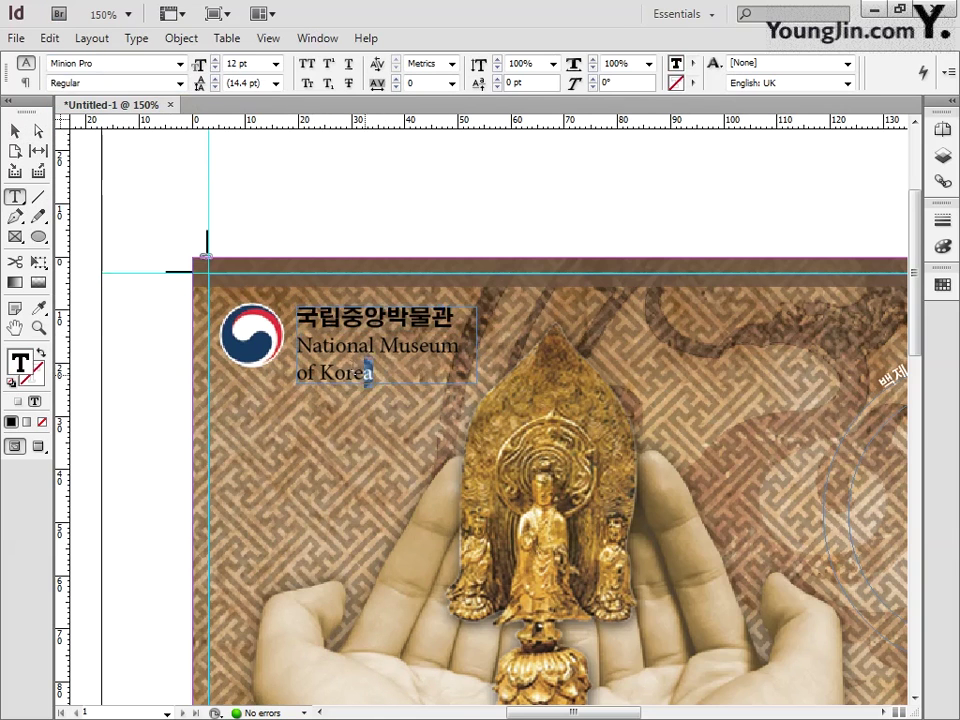
double_click(20, 362)
click(470, 261)
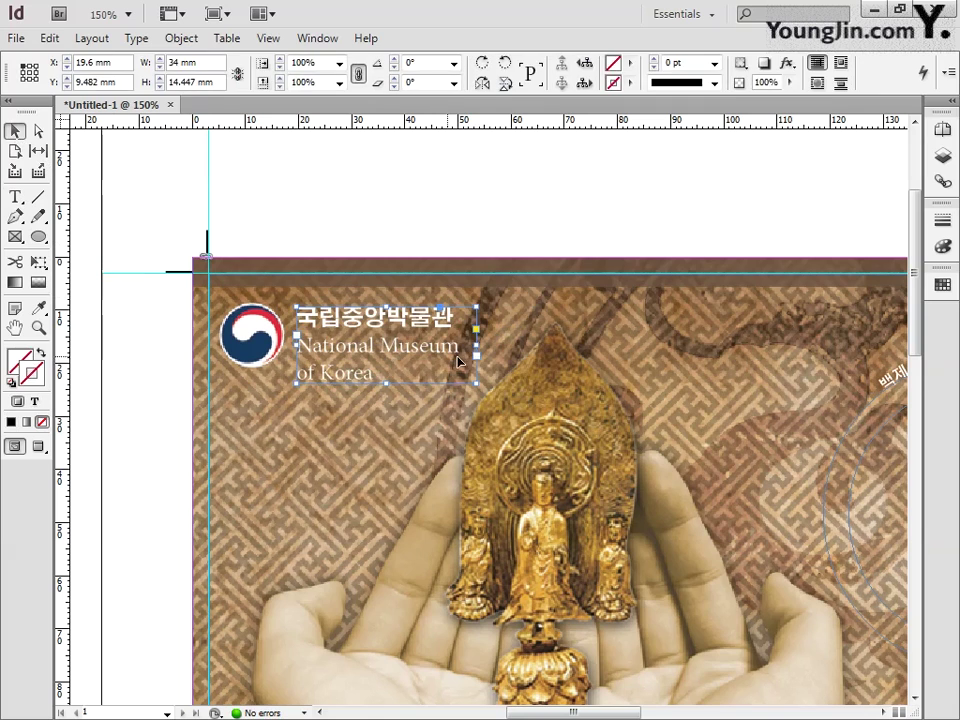
drag(476, 343, 500, 343)
Reduce the English museum name to 8 pt on one line and slightly enlarge the Korean name to match its width
key(ctrl+a)
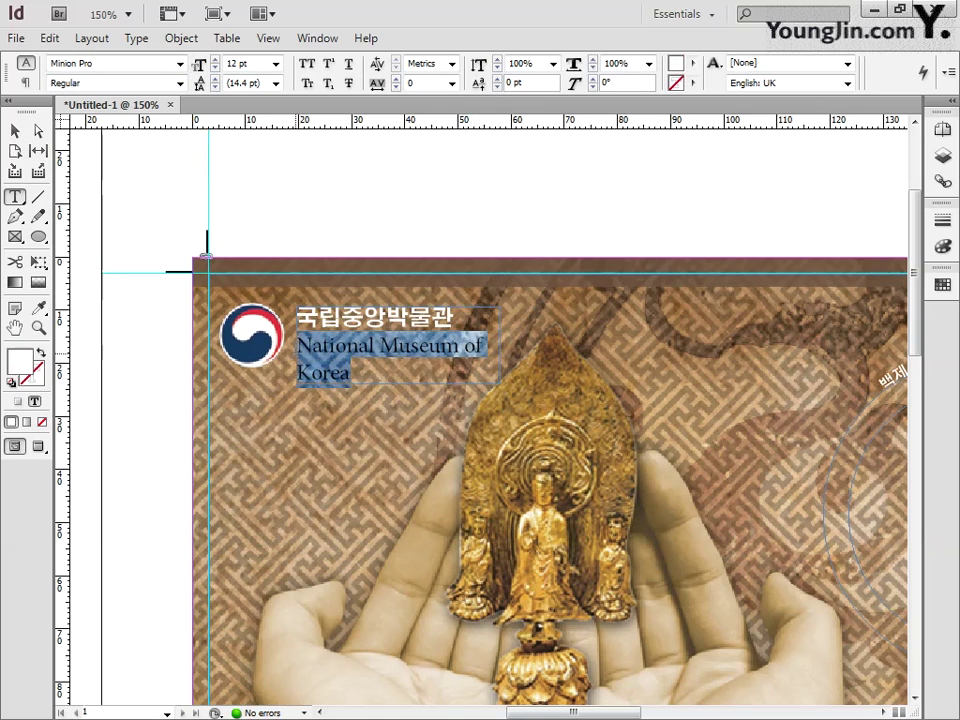
click(275, 63)
click(250, 80)
key(Up)
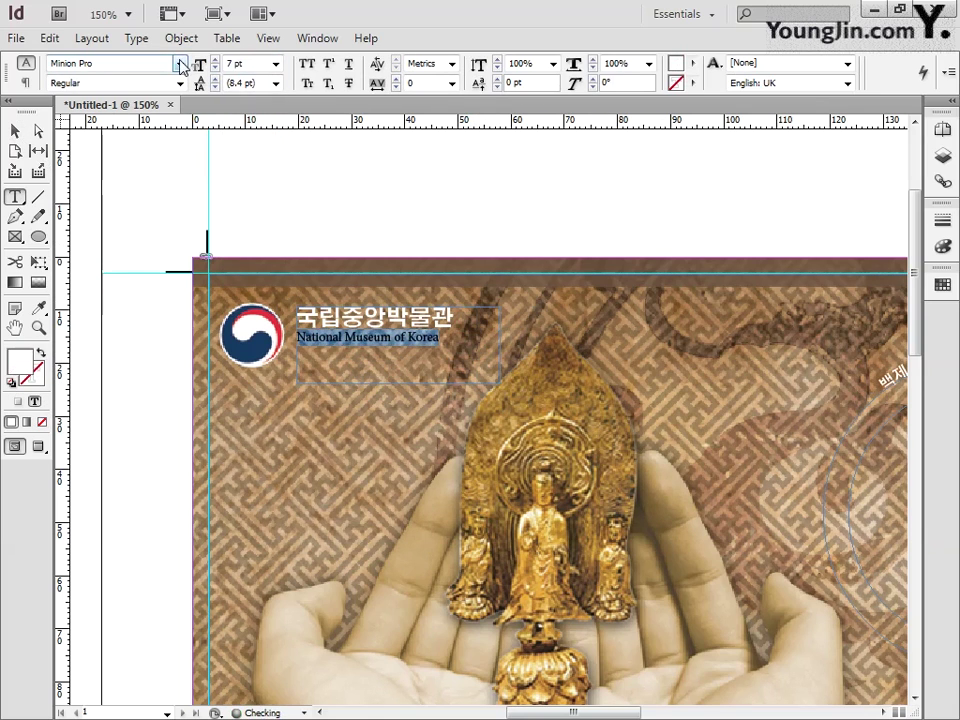
key(Up)
drag(453, 317, 433, 317)
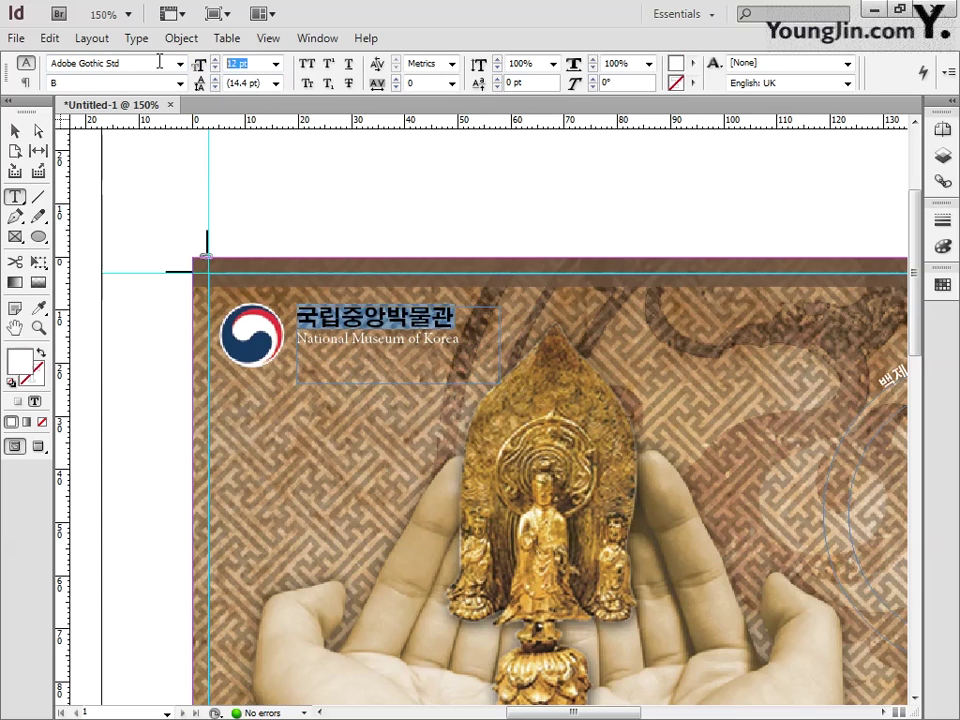
Shorten the museum name frame to about 9.7 mm high and move it to X 19 mm, Y 11 mm
click(15, 130)
drag(398, 381, 395, 367)
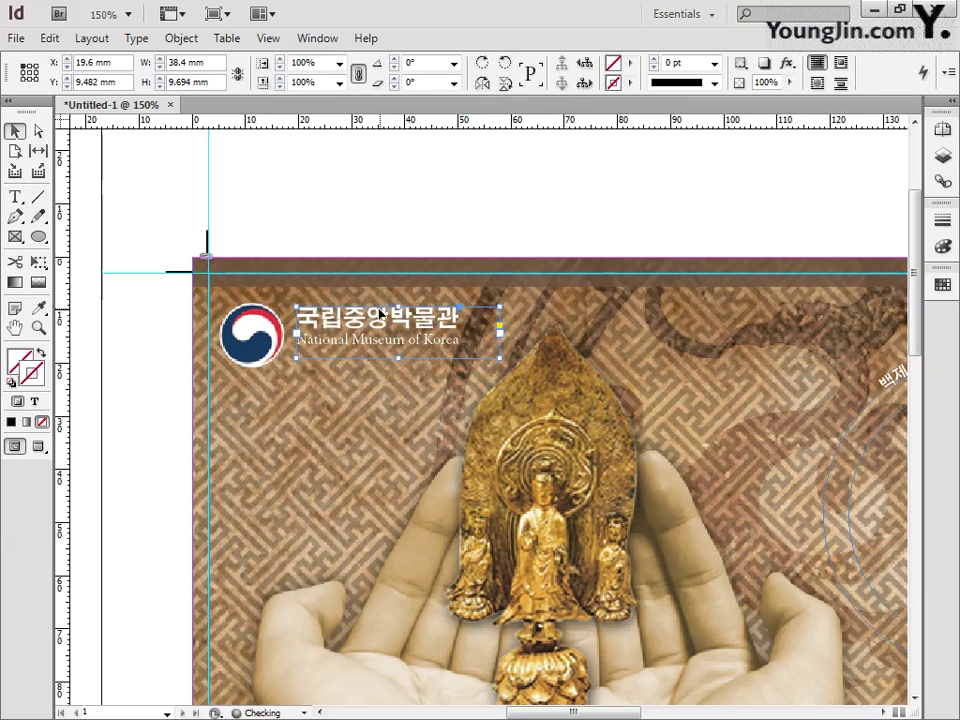
double_click(15, 328)
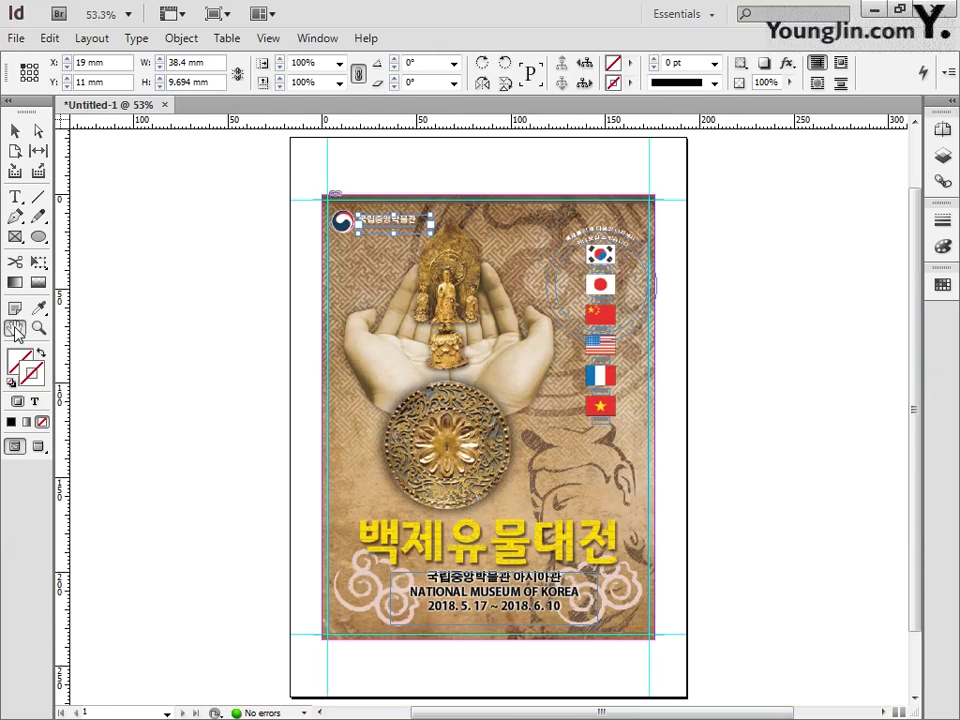
click(217, 370)
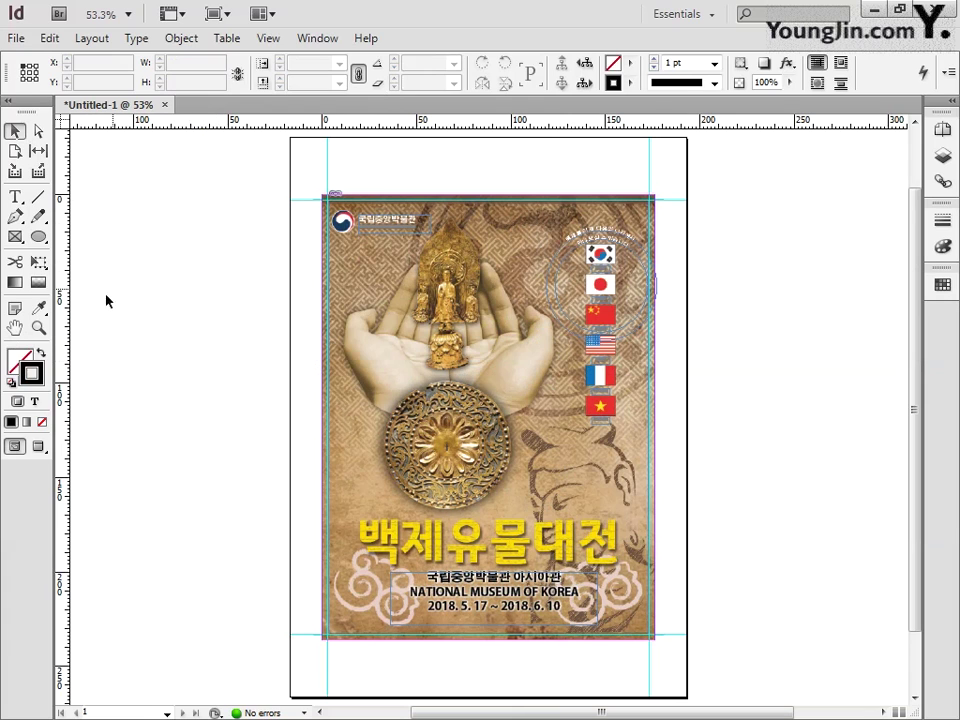
Draw a text frame of about 5 × 4.75 mm below the poster's lower-left corner and enter "01" in it
click(38, 328)
drag(316, 628, 368, 657)
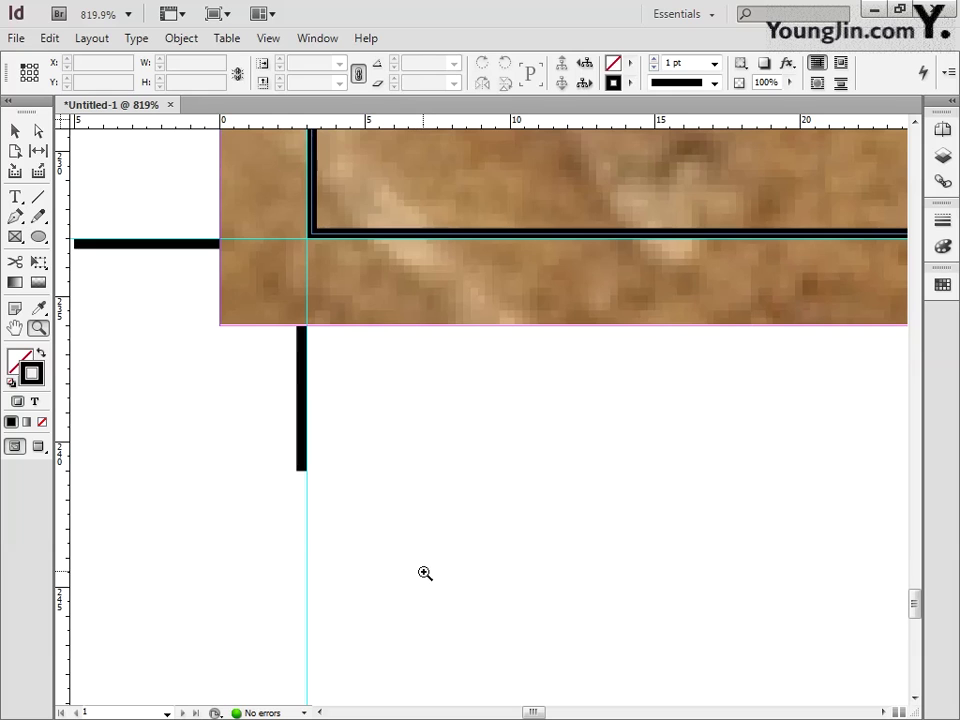
click(17, 198)
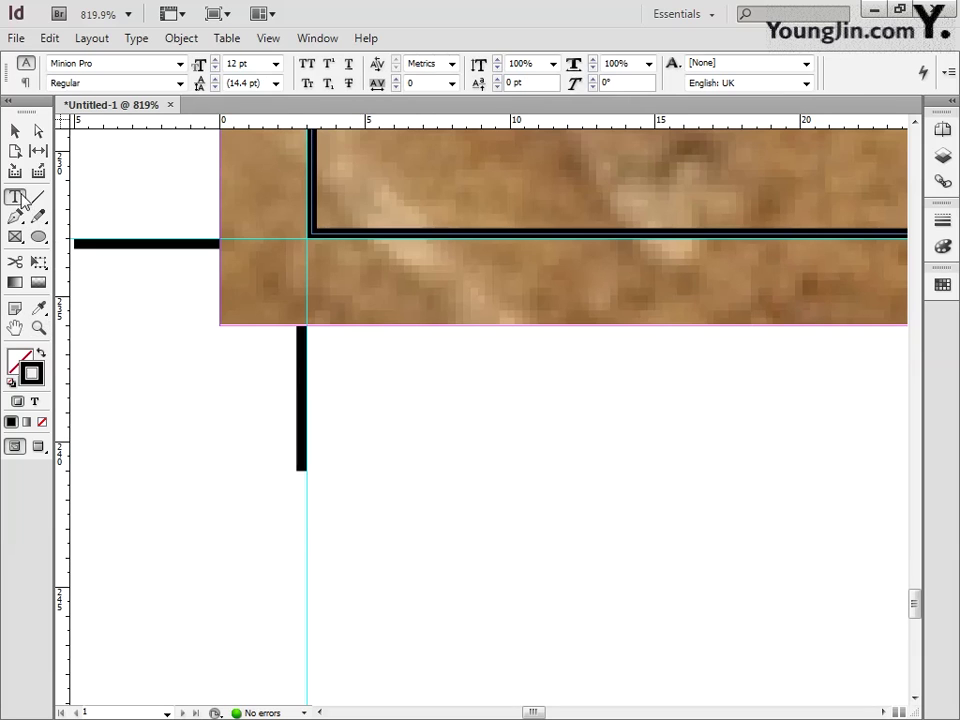
drag(363, 381, 508, 518)
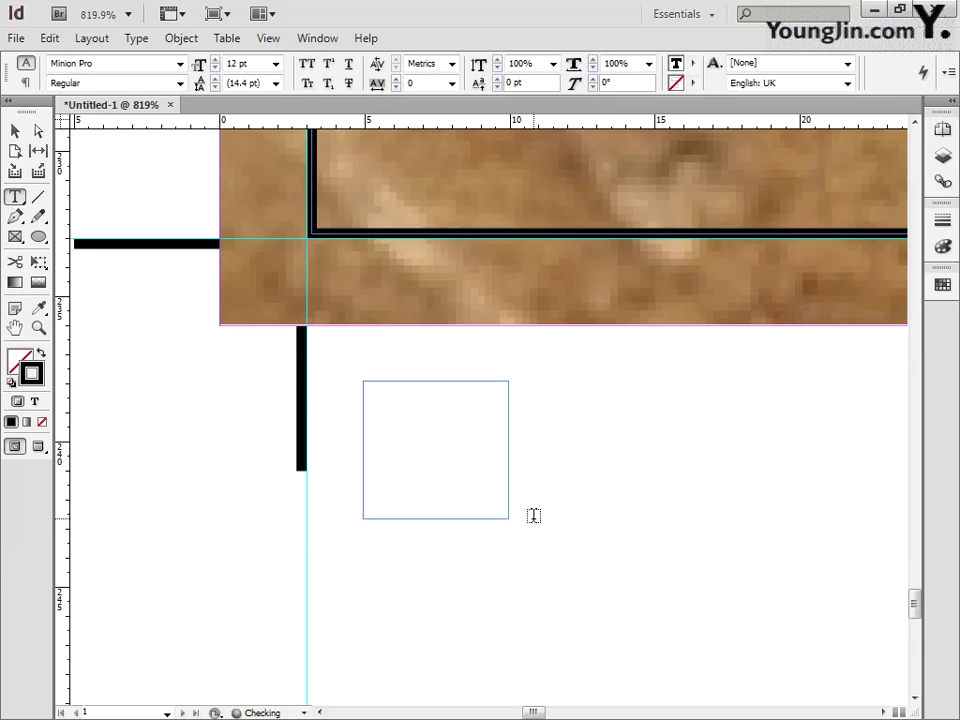
text(01)
Format the number "01" in Dotum at 10 pt
drag(493, 467, 380, 445)
click(180, 63)
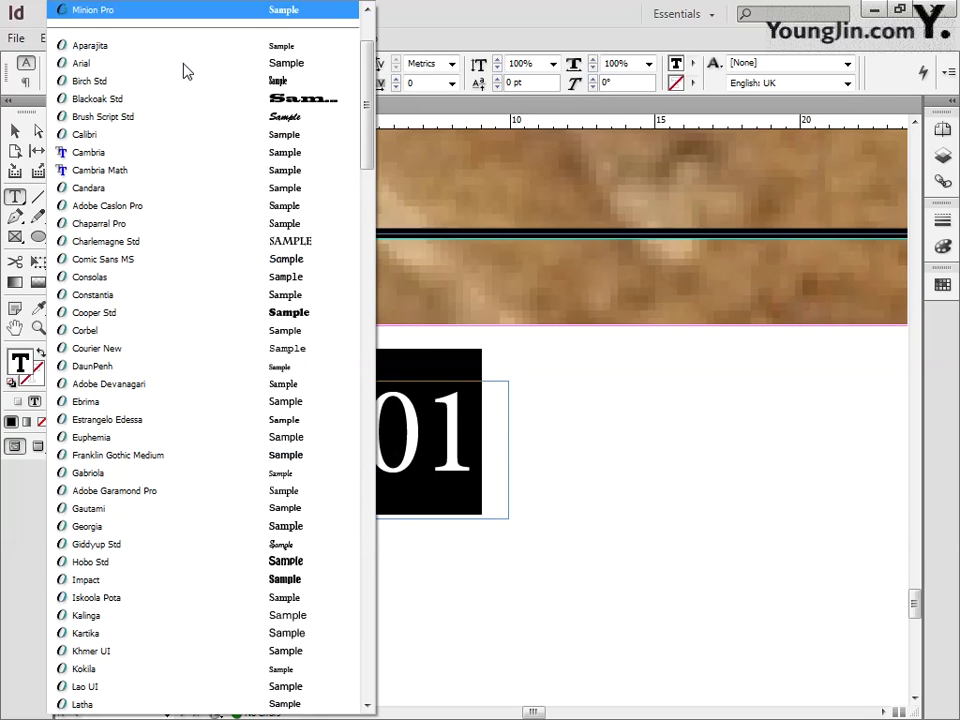
drag(368, 72, 368, 36)
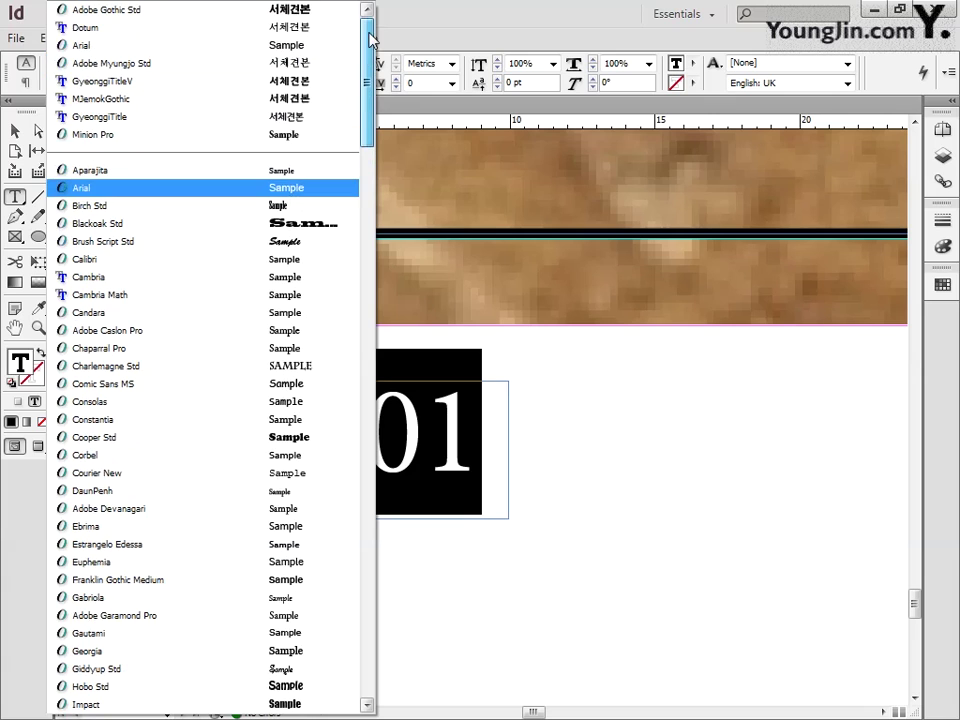
click(231, 34)
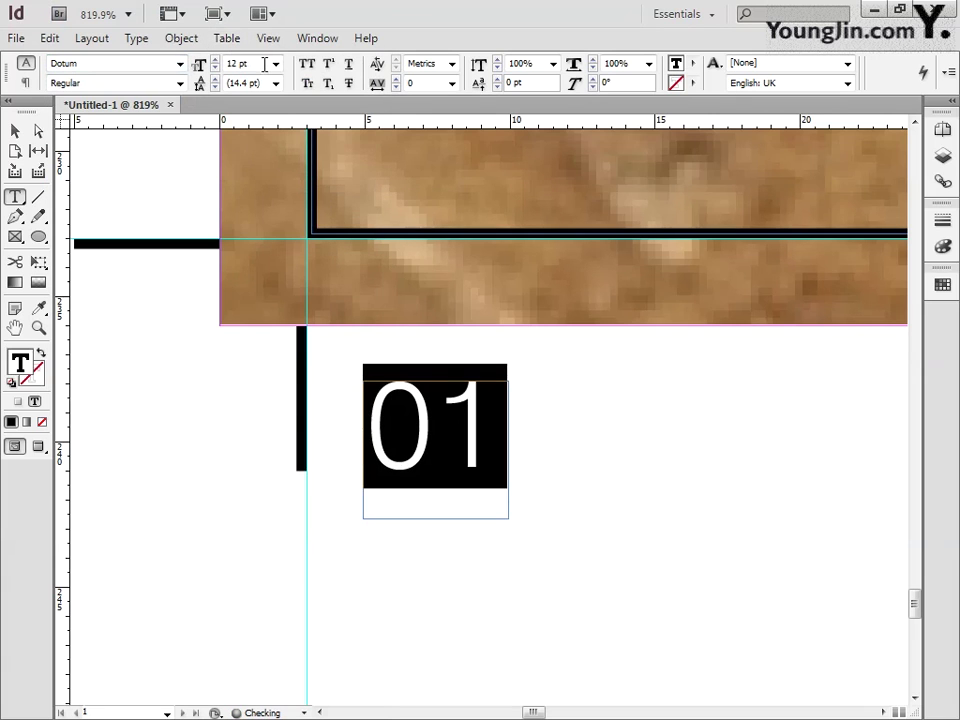
click(200, 64)
text(10)
key(Return)
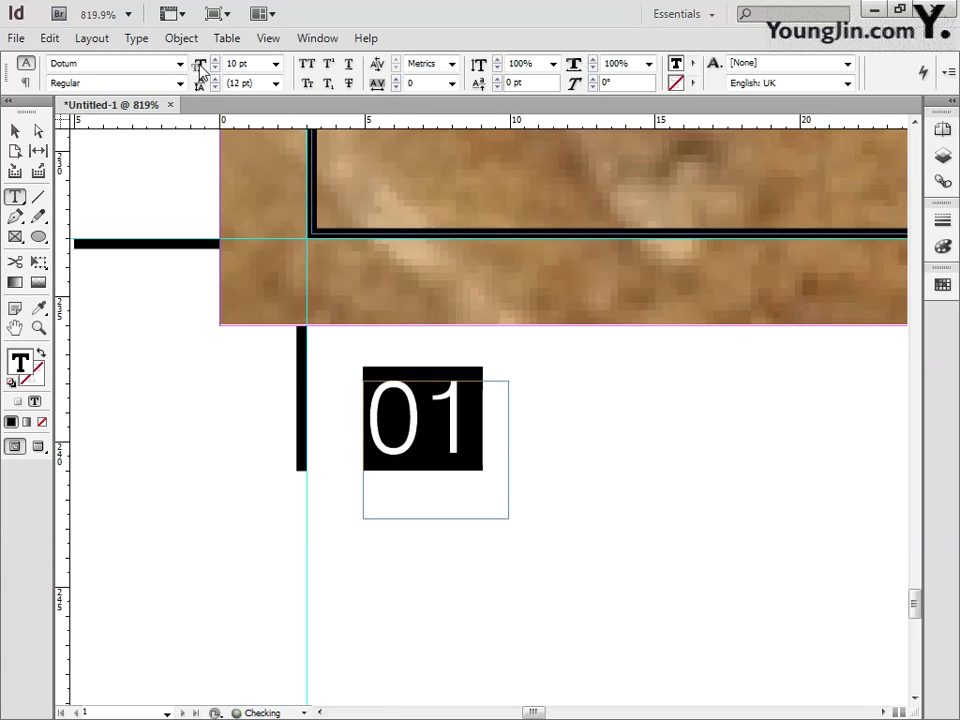
Move the "01" frame right beside the lower-left vertical crop mark, at about X 3.35 mm, Y 238.5 mm
click(14, 130)
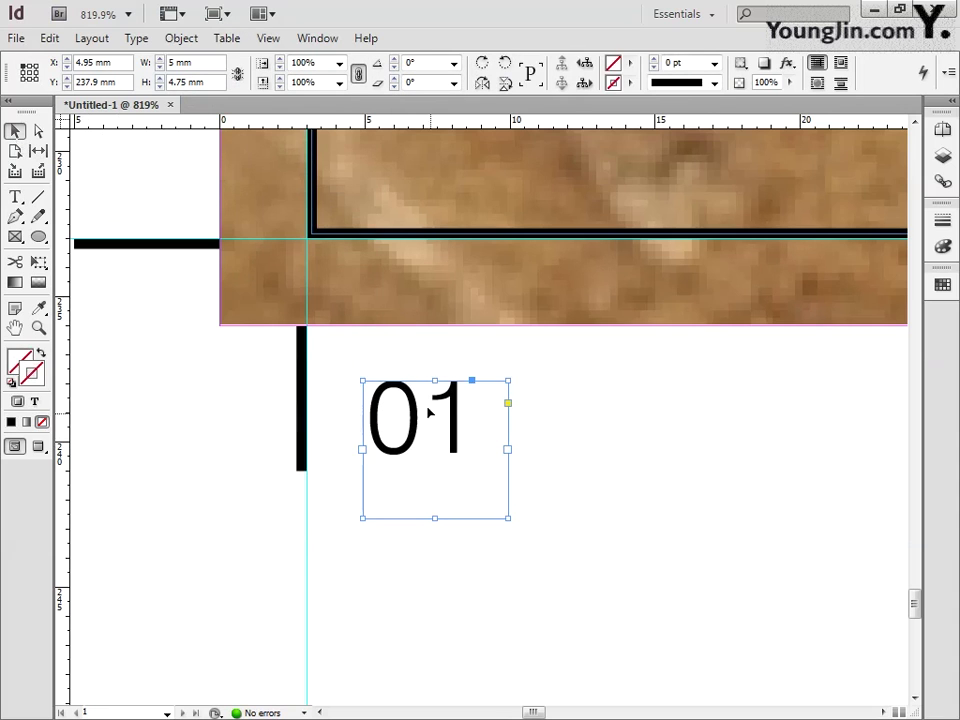
drag(419, 385, 381, 406)
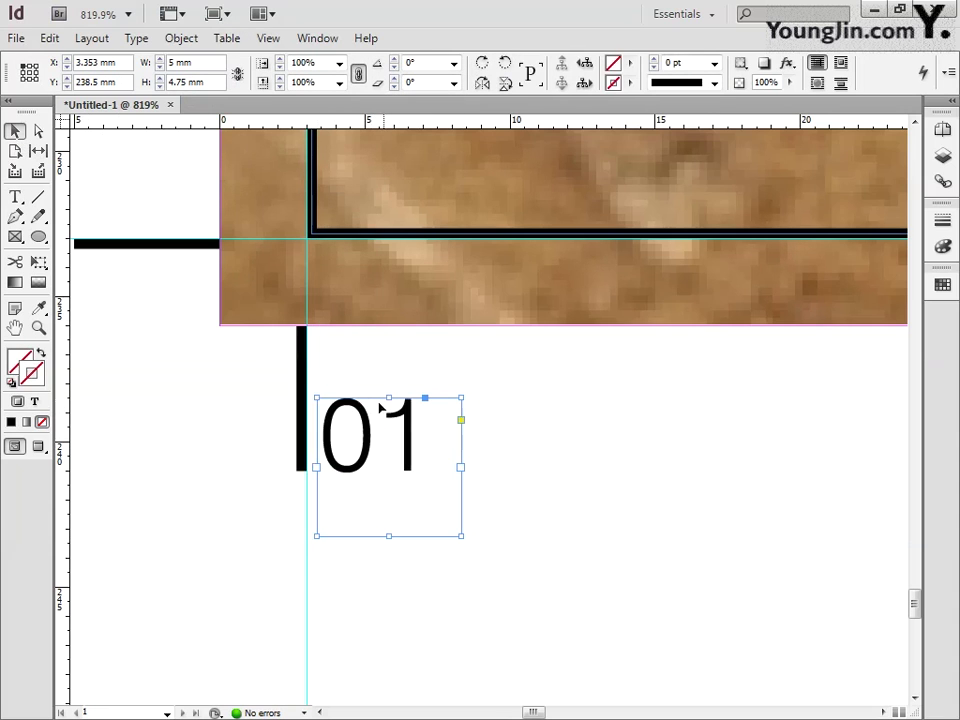
double_click(15, 328)
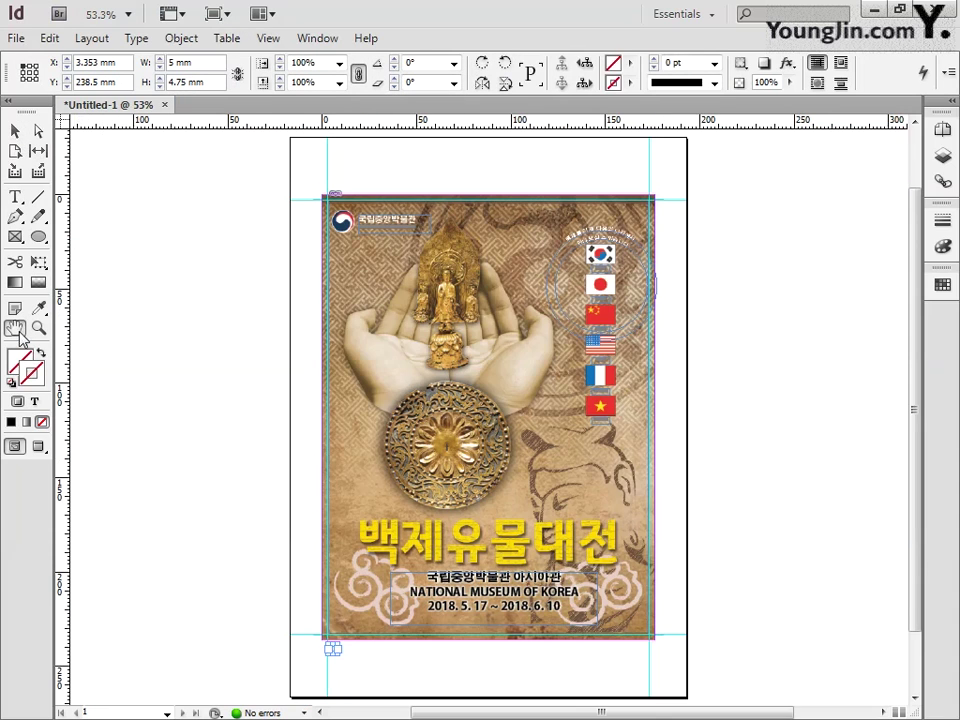
click(151, 240)
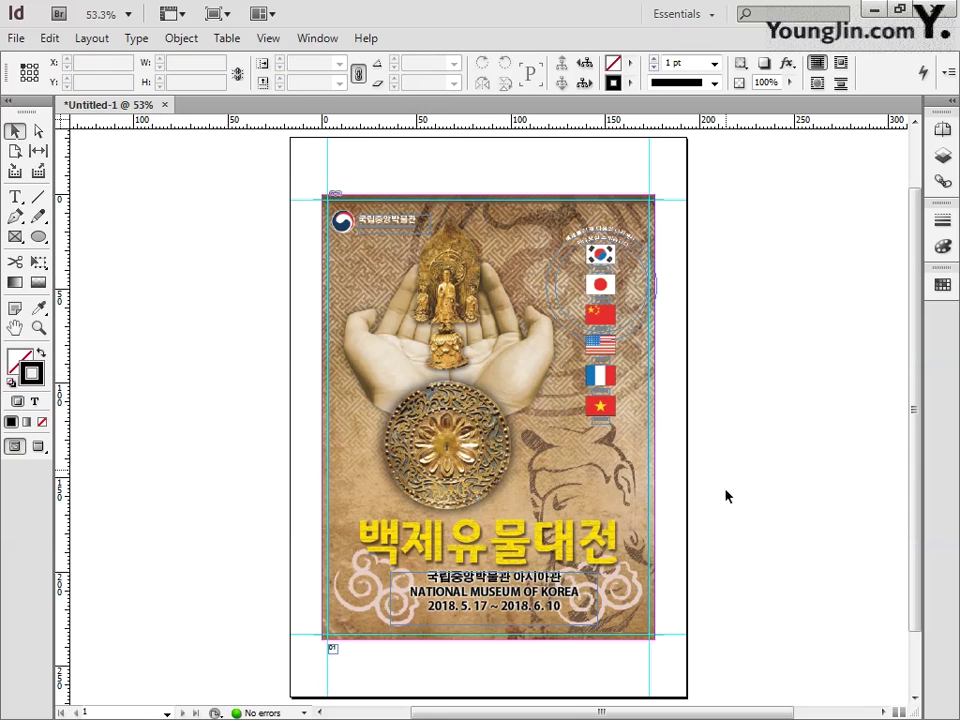
Save the poster as an InDesign CS6 document named 01 in the 작업 folder, replacing the existing file
key(ctrl+s)
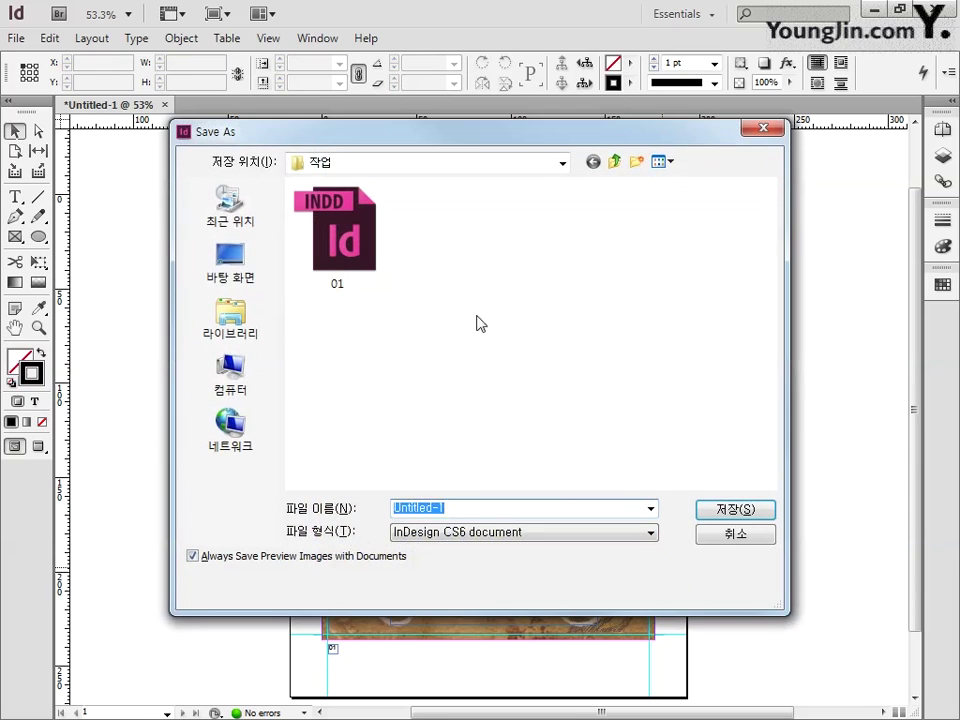
text(0)
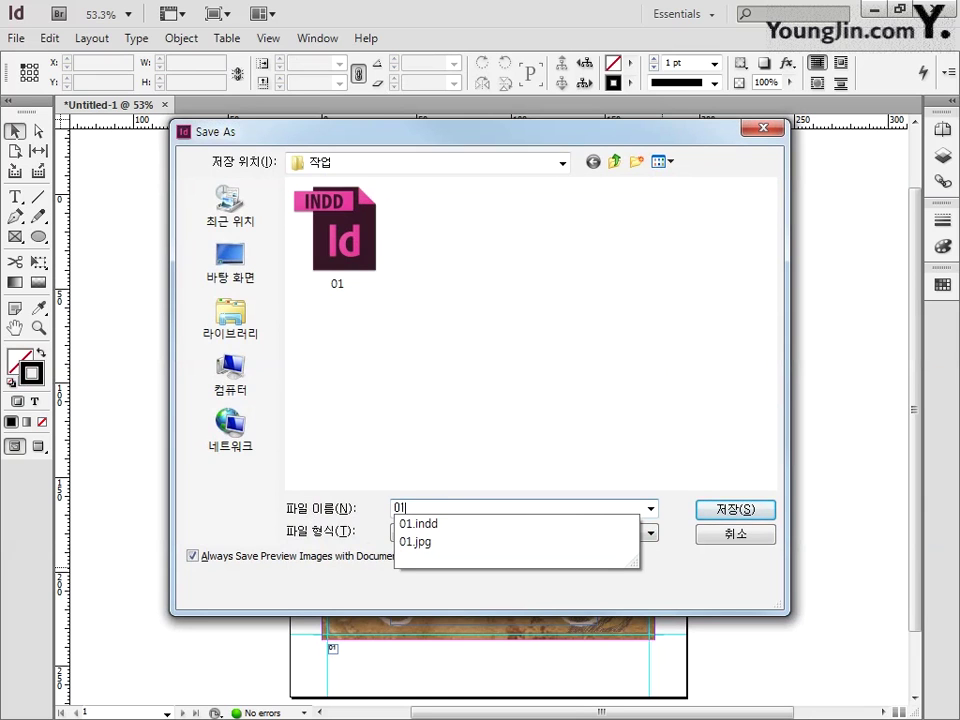
text(1)
click(733, 510)
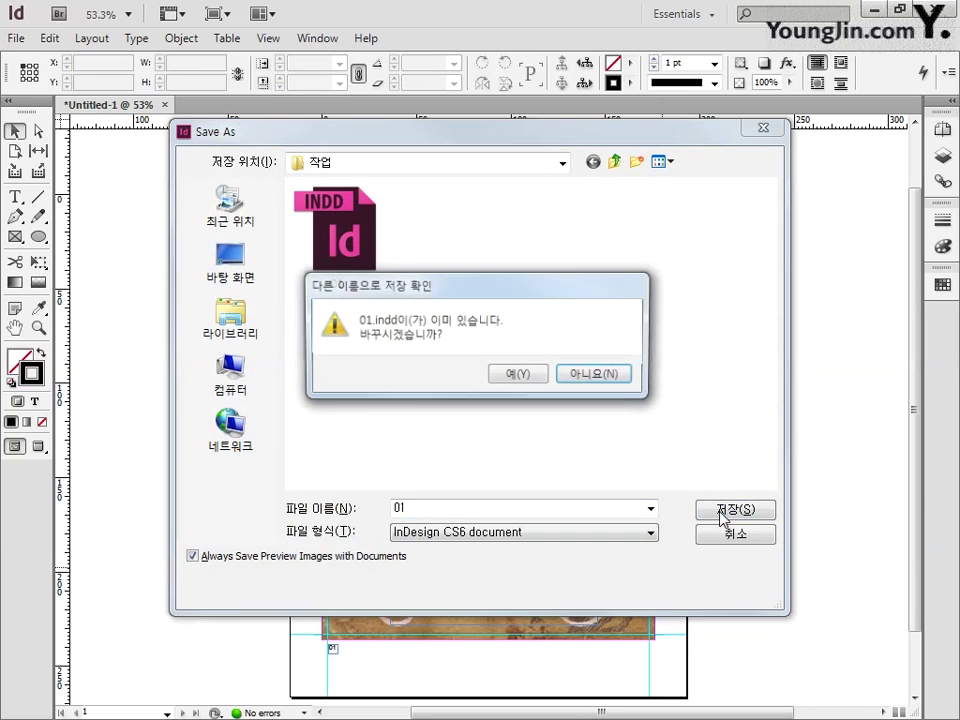
click(539, 376)
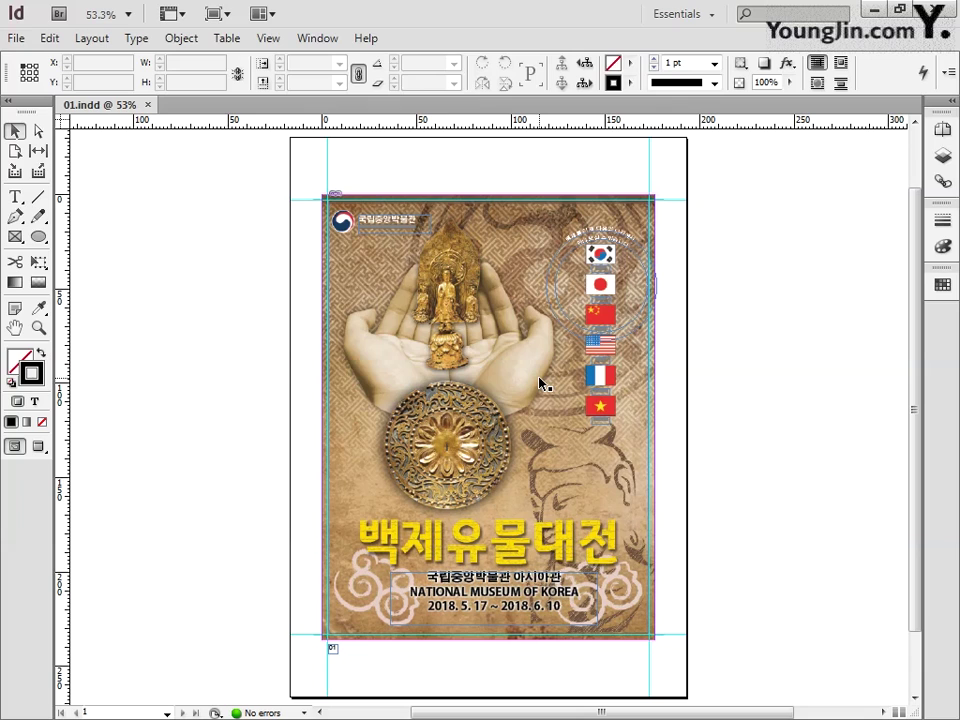